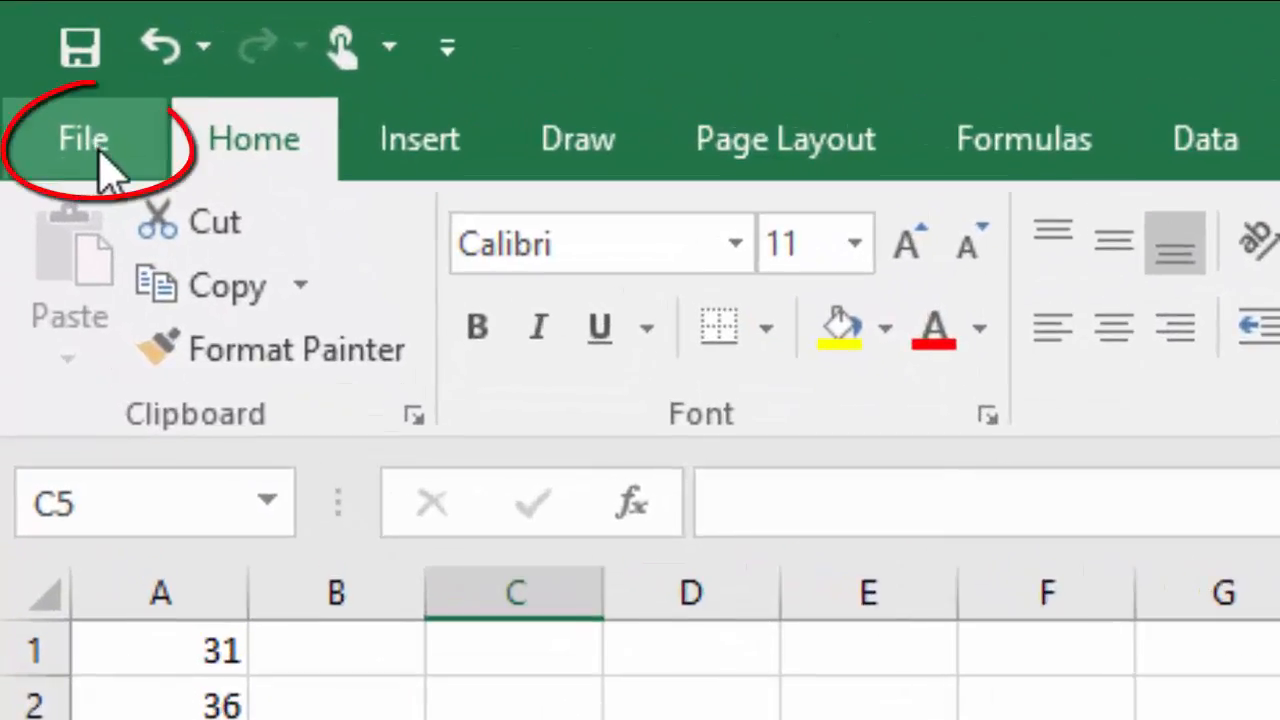
# Enable the Analysis ToolPak through the Excel Add-ins manager in the program options.
pyautogui.click(100, 165)
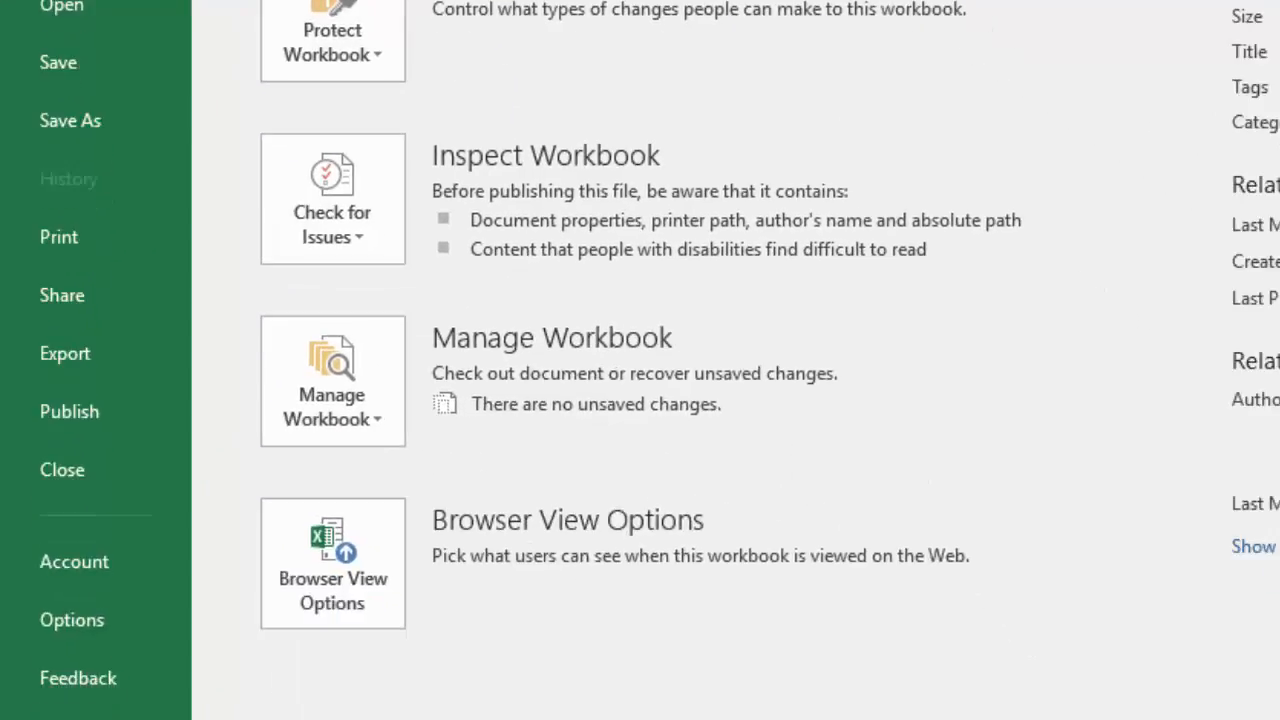
pyautogui.click(80, 618)
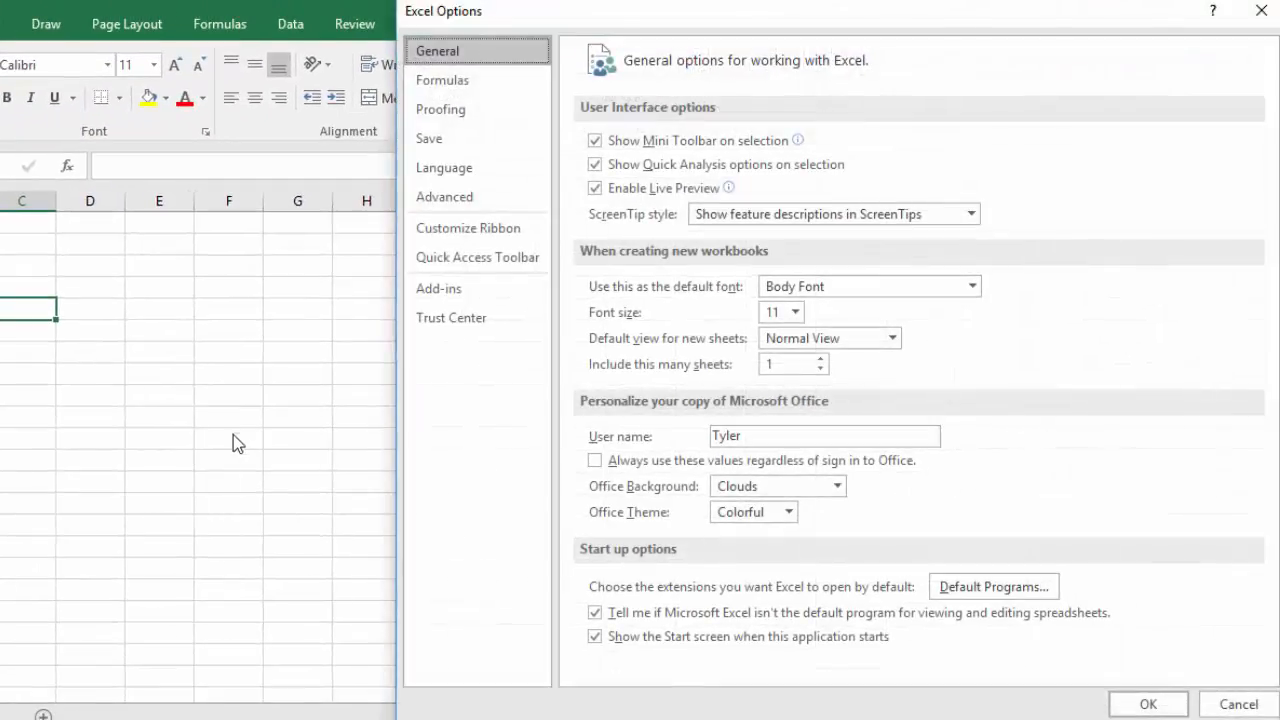
pyautogui.click(450, 293)
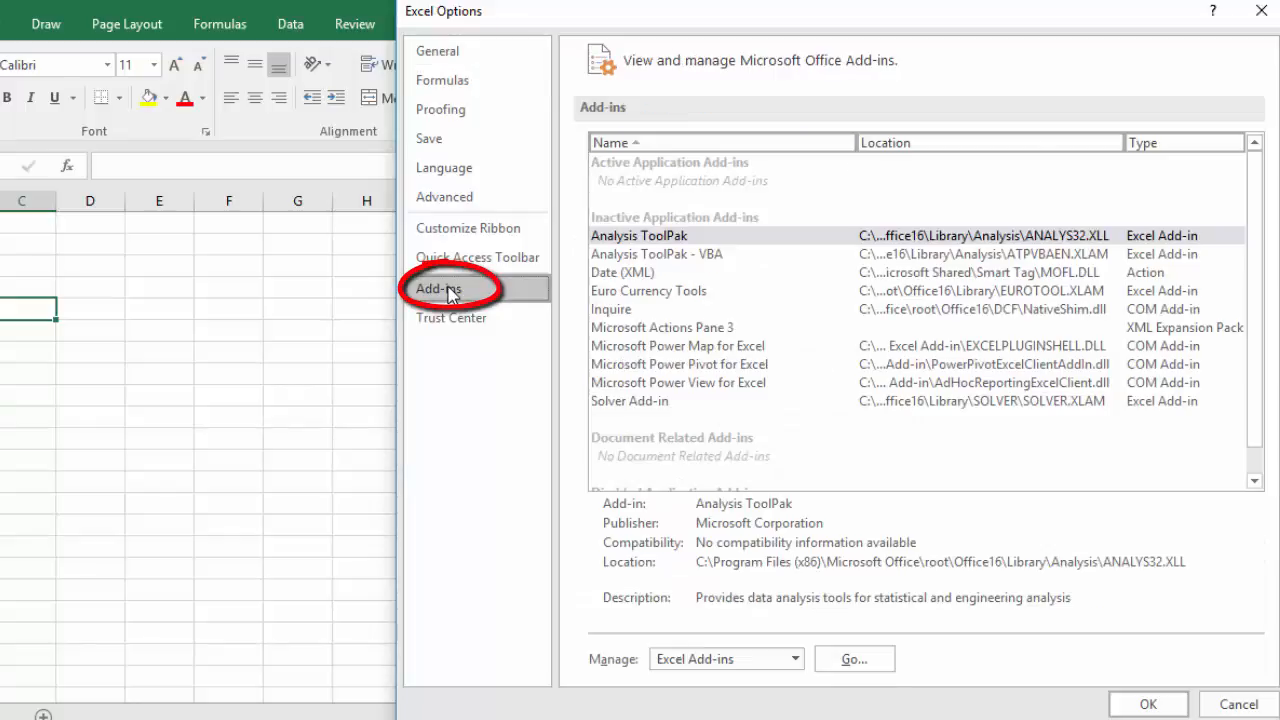
pyautogui.click(625, 240)
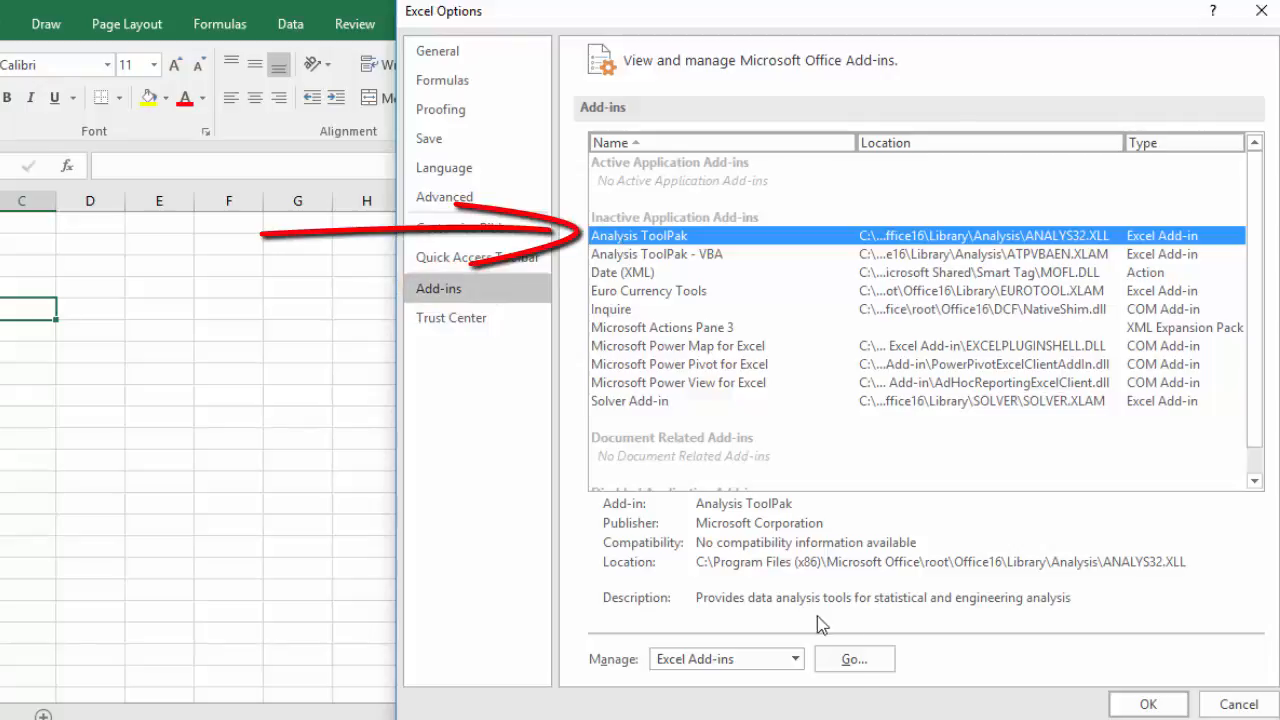
pyautogui.click(848, 660)
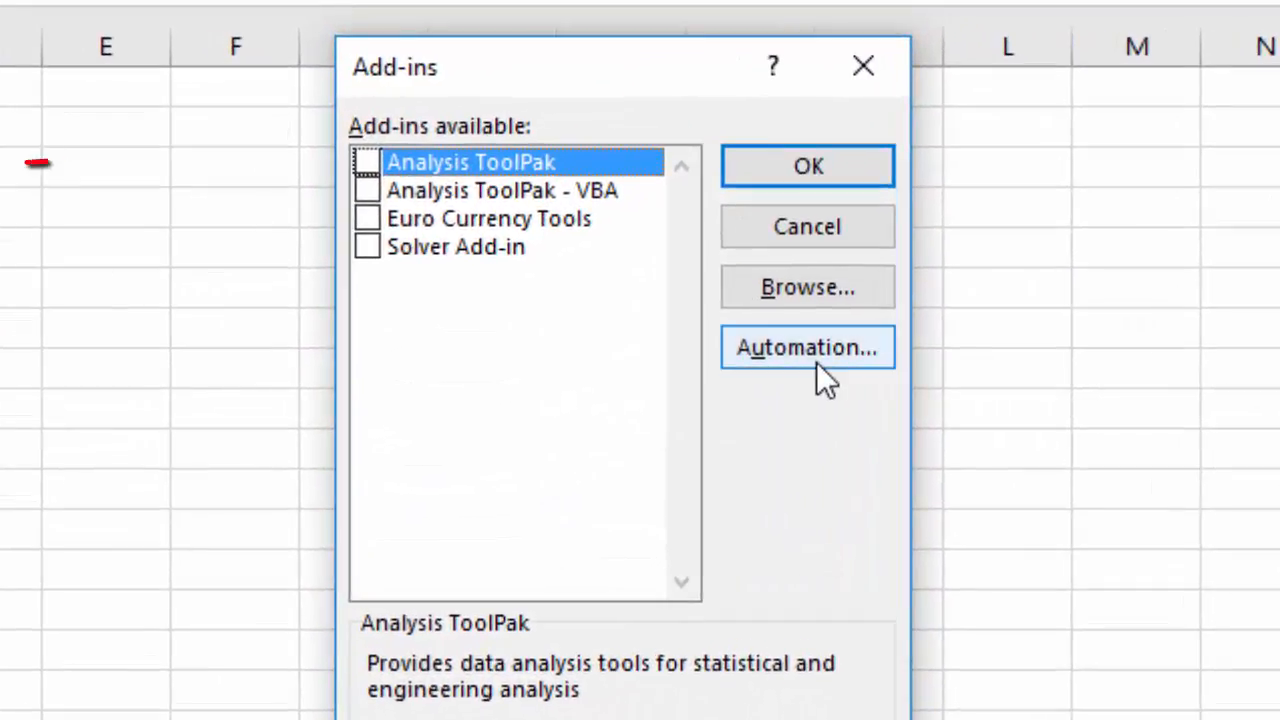
pyautogui.click(504, 202)
pyautogui.click(368, 161)
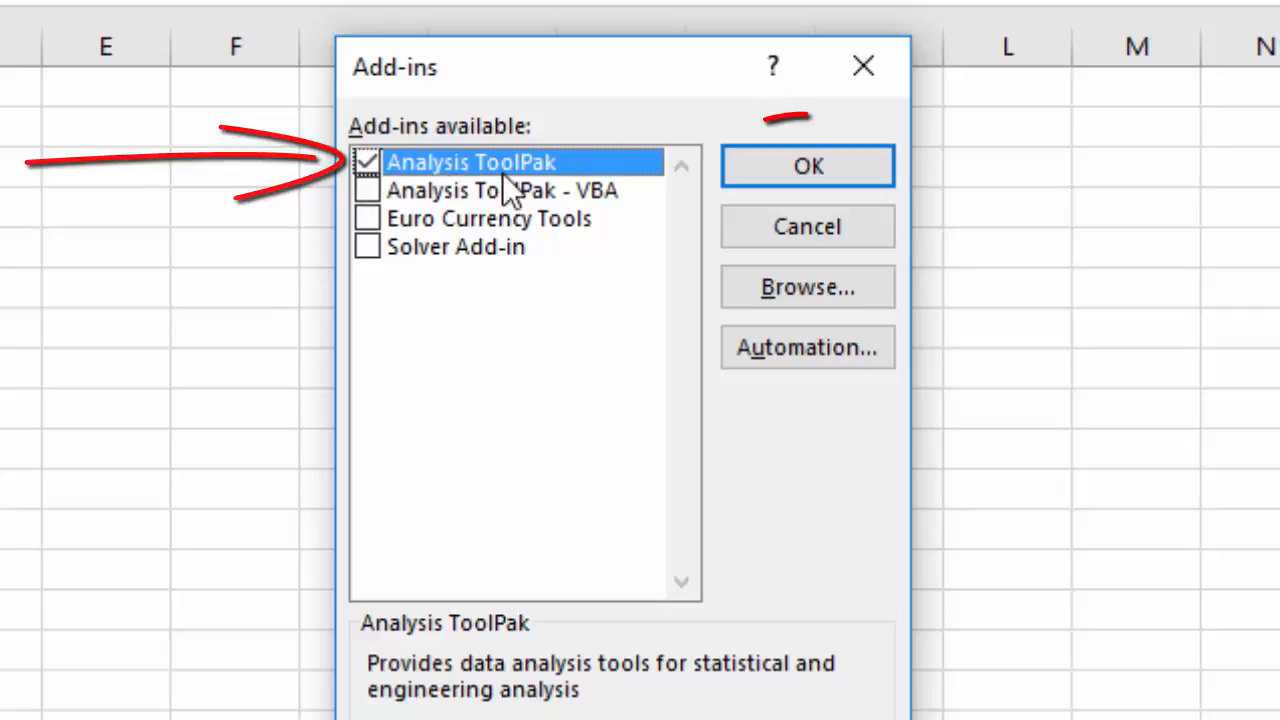
pyautogui.click(790, 169)
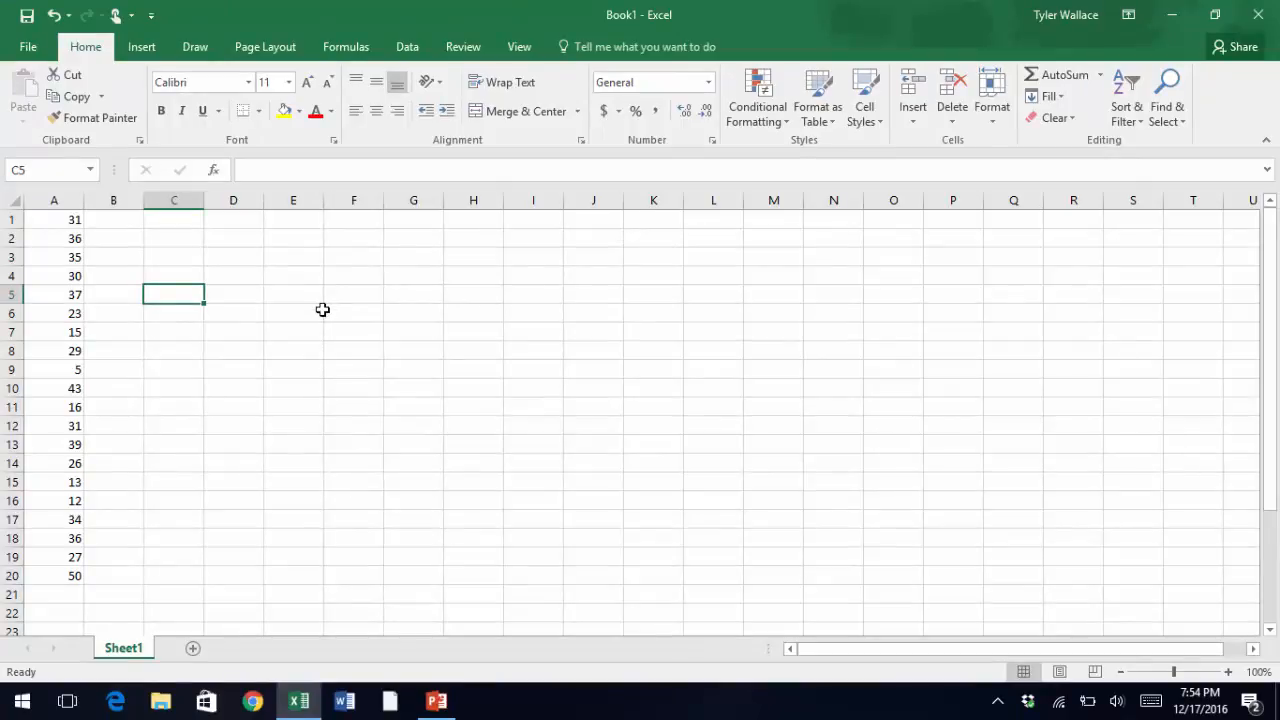
# Label cells C2 and C3 as Min and Max.
pyautogui.click(410, 52)
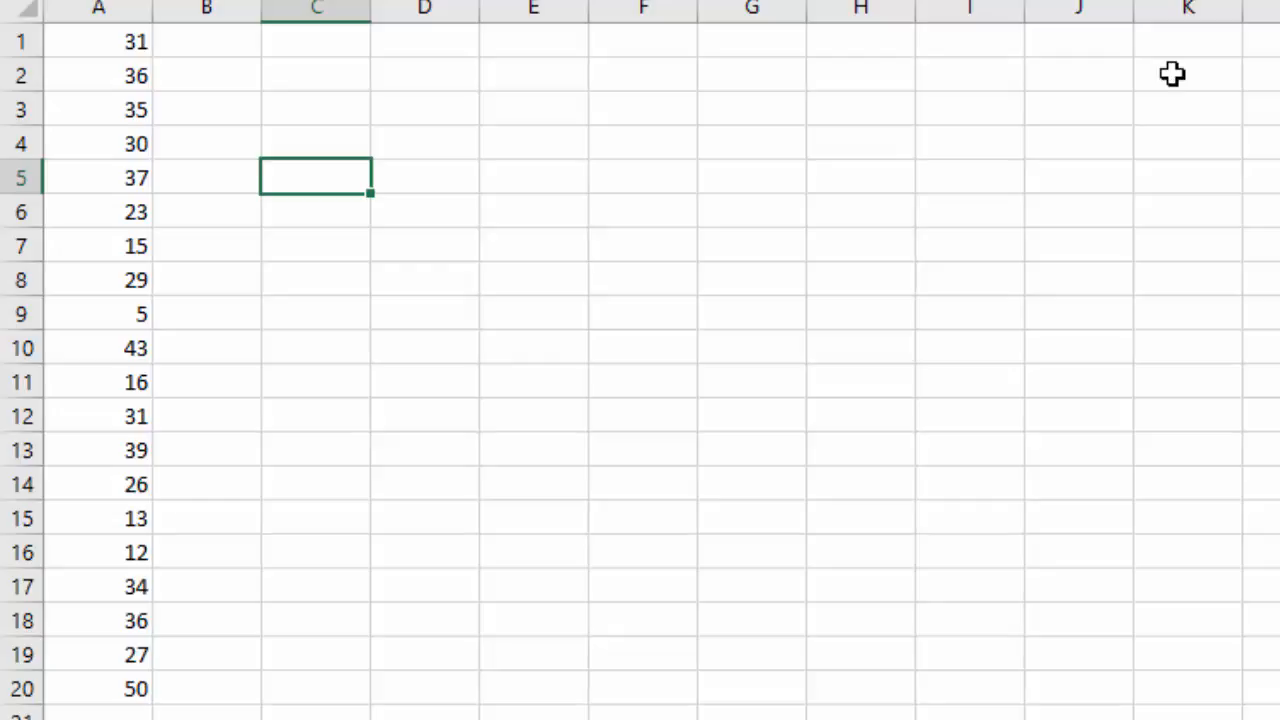
pyautogui.press('Up')
pyautogui.press('Up')
pyautogui.press('Up')
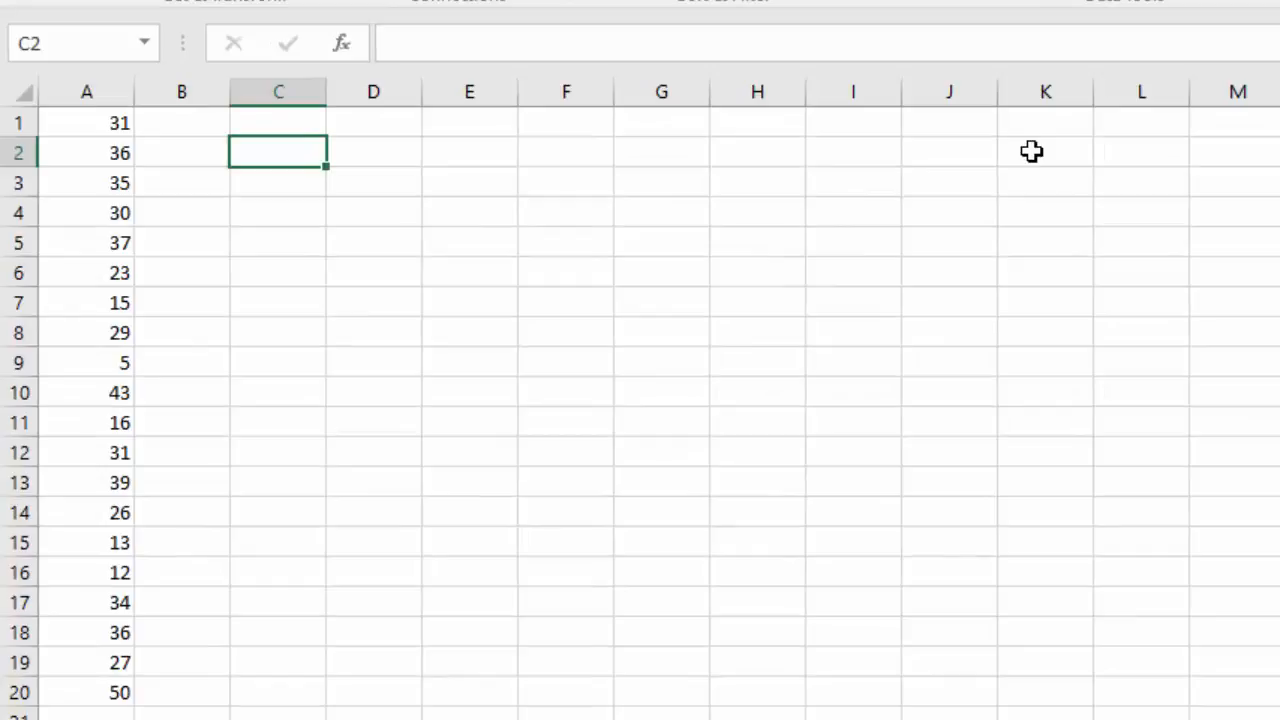
pyautogui.write('Ma')
pyautogui.press('BackSpace')
pyautogui.write('in')
pyautogui.press('Return')
pyautogui.write('Max')
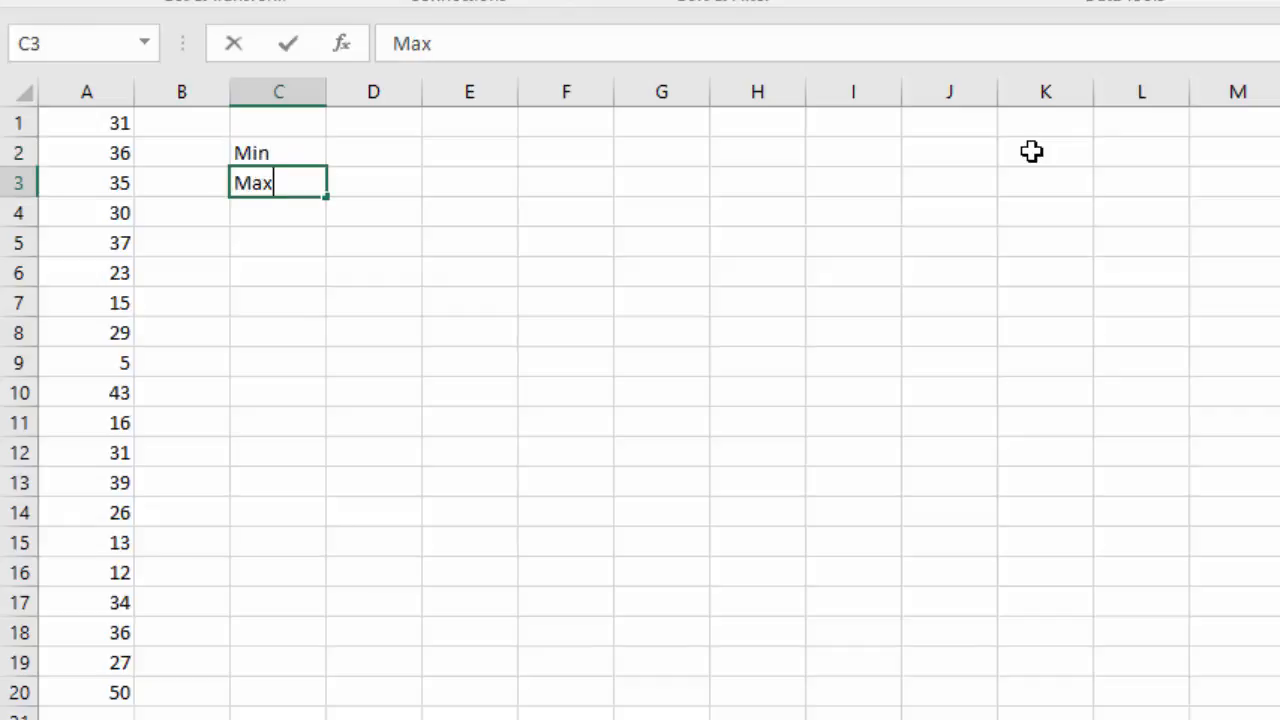
pyautogui.press('Return')
# Enter the formula =min(A1:A20) in D2.
pyautogui.press('Right')
pyautogui.press('Up')
pyautogui.press('Up')
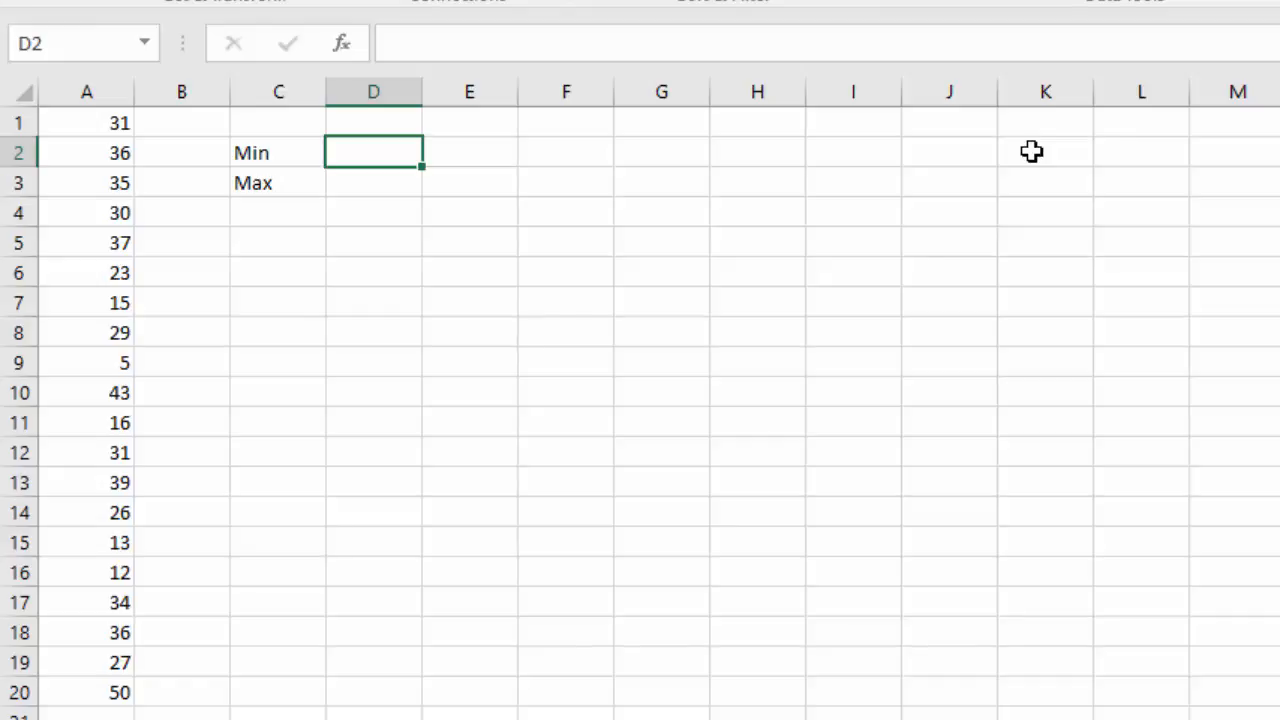
pyautogui.write('=min')
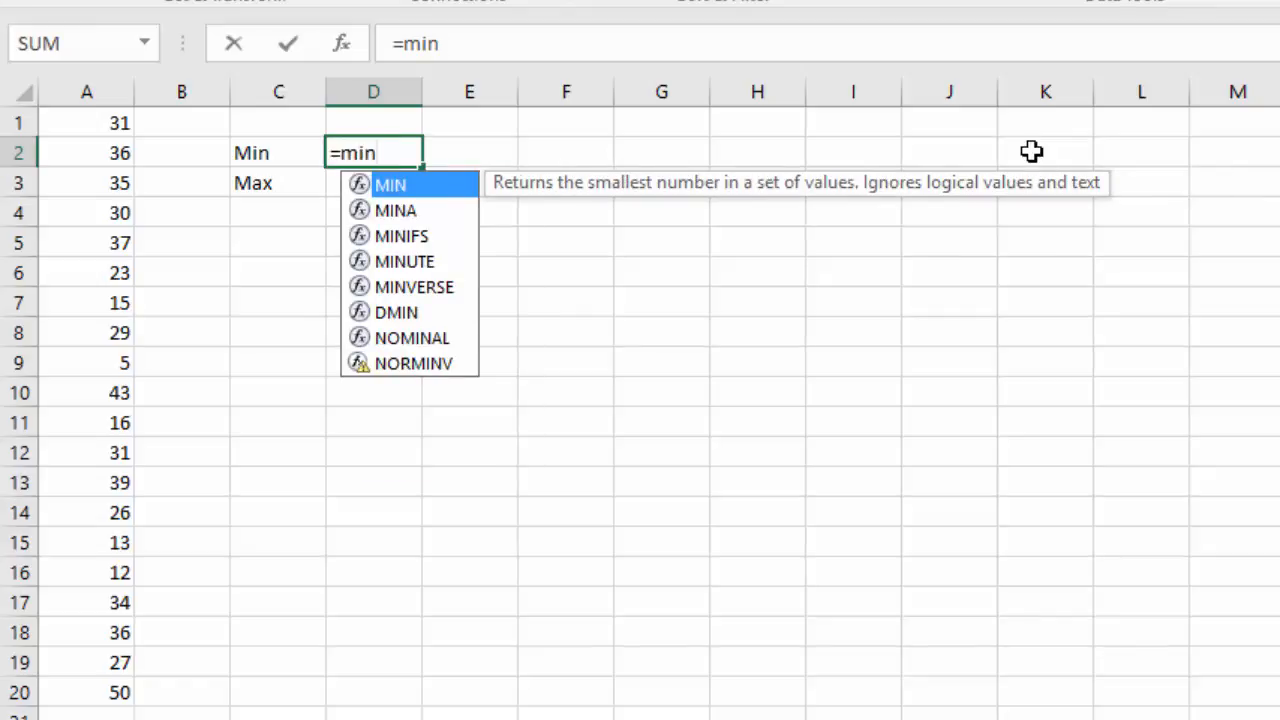
pyautogui.write('(')
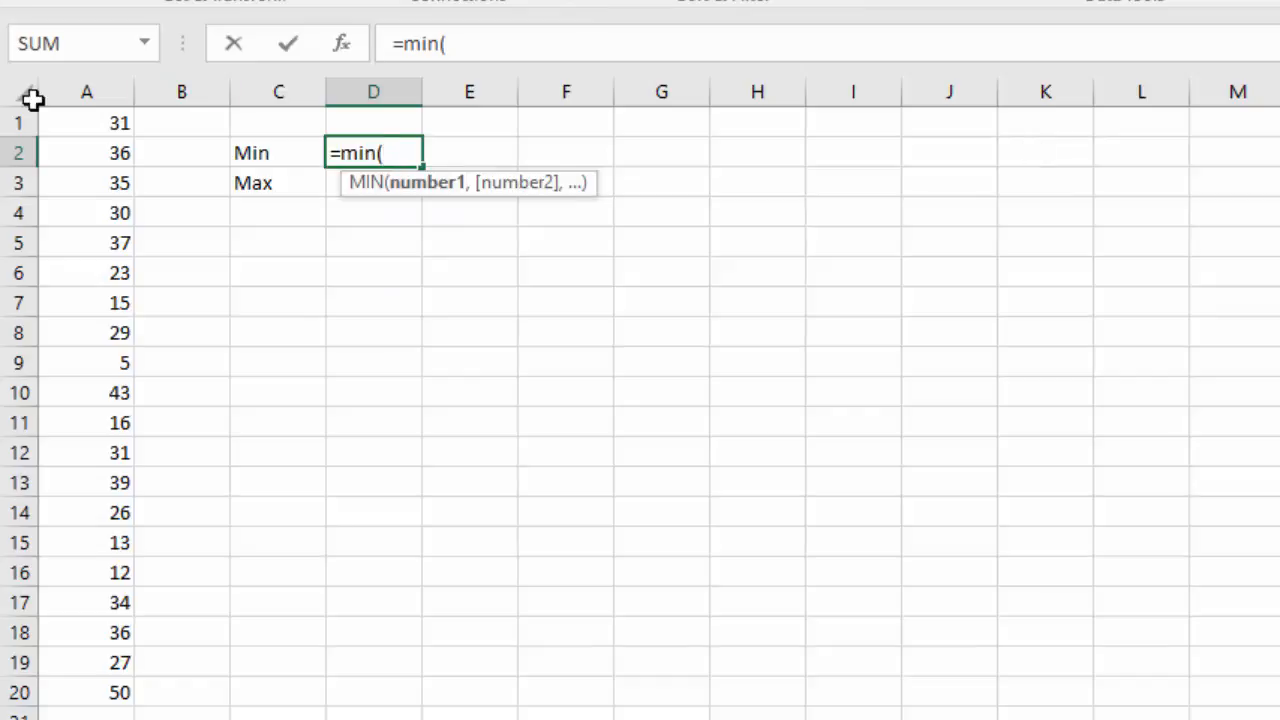
pyautogui.click(97, 123)
pyautogui.moveTo(97, 123); pyautogui.dragTo(117, 696)
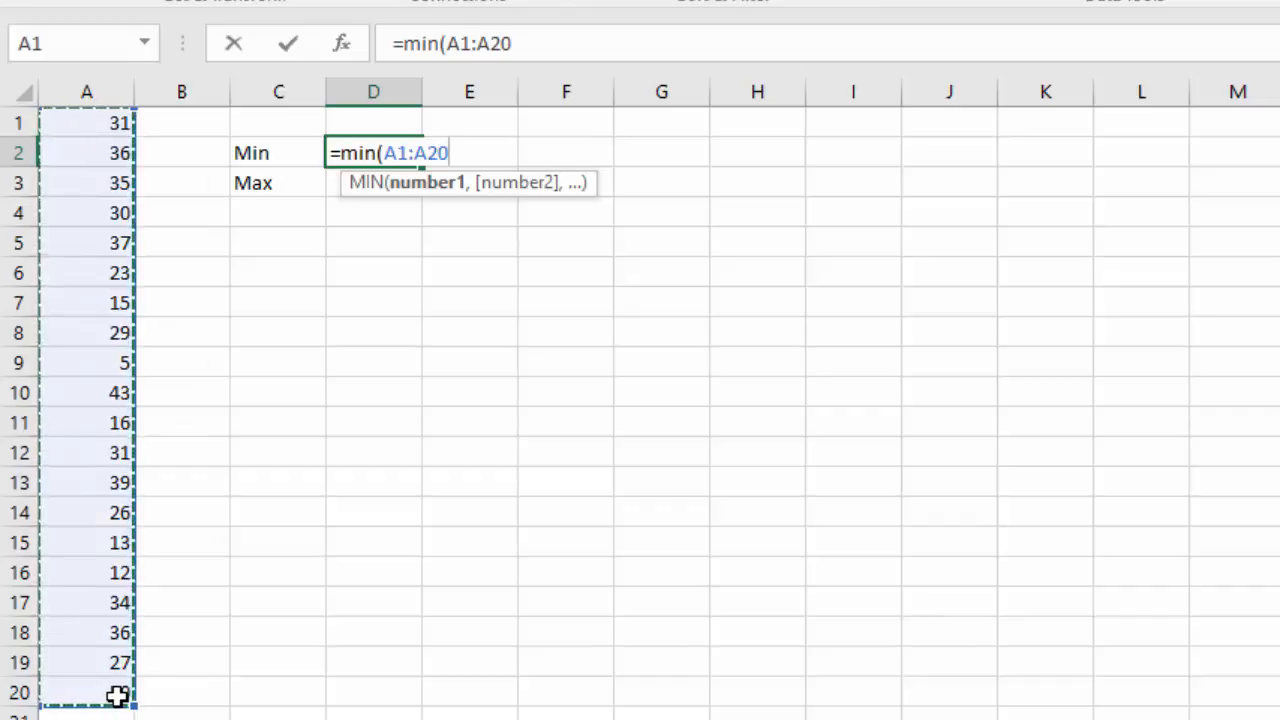
pyautogui.press('Return')
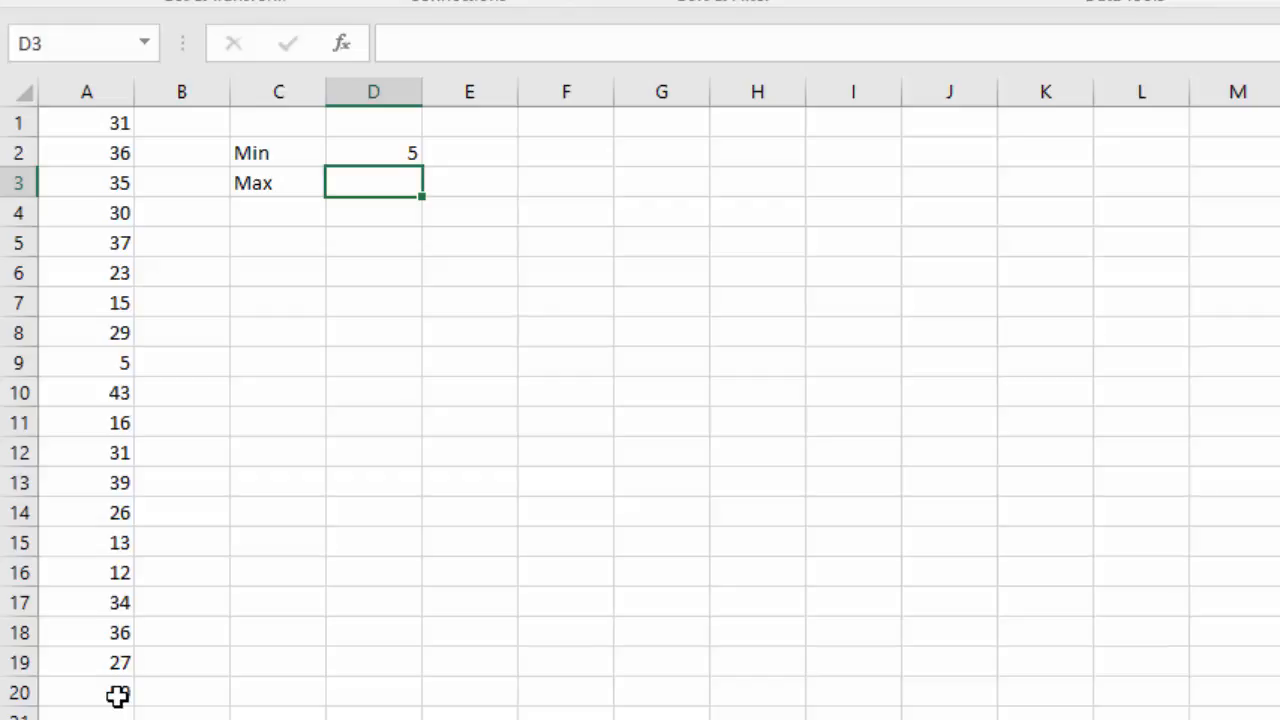
# Enter the formula =max(A1:A20) in D3.
pyautogui.write('=')
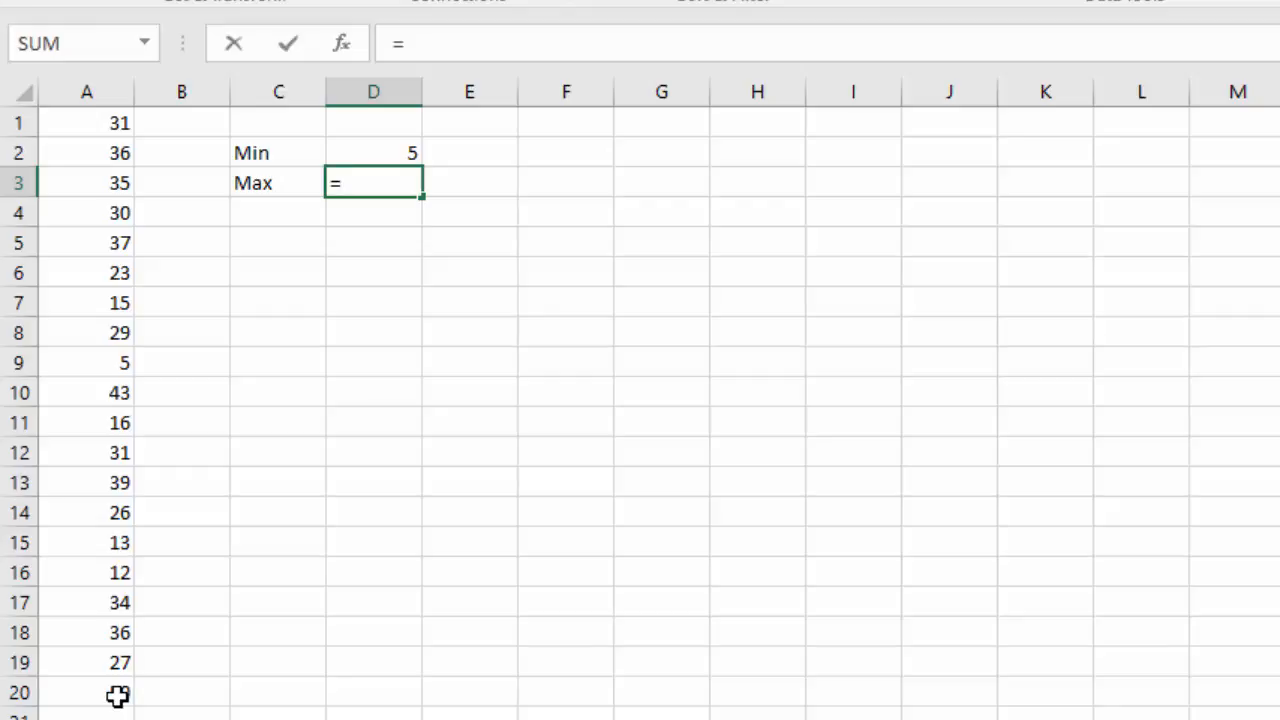
pyautogui.write('max(')
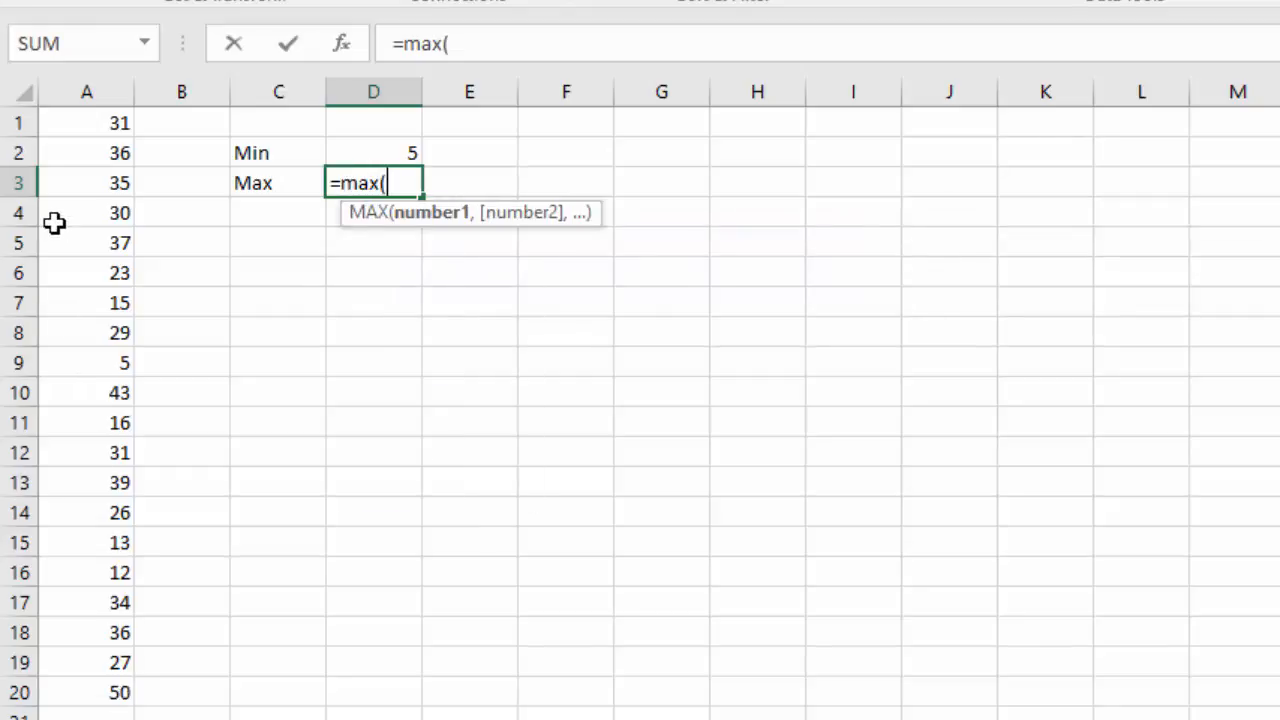
pyautogui.moveTo(93, 123); pyautogui.dragTo(94, 693)
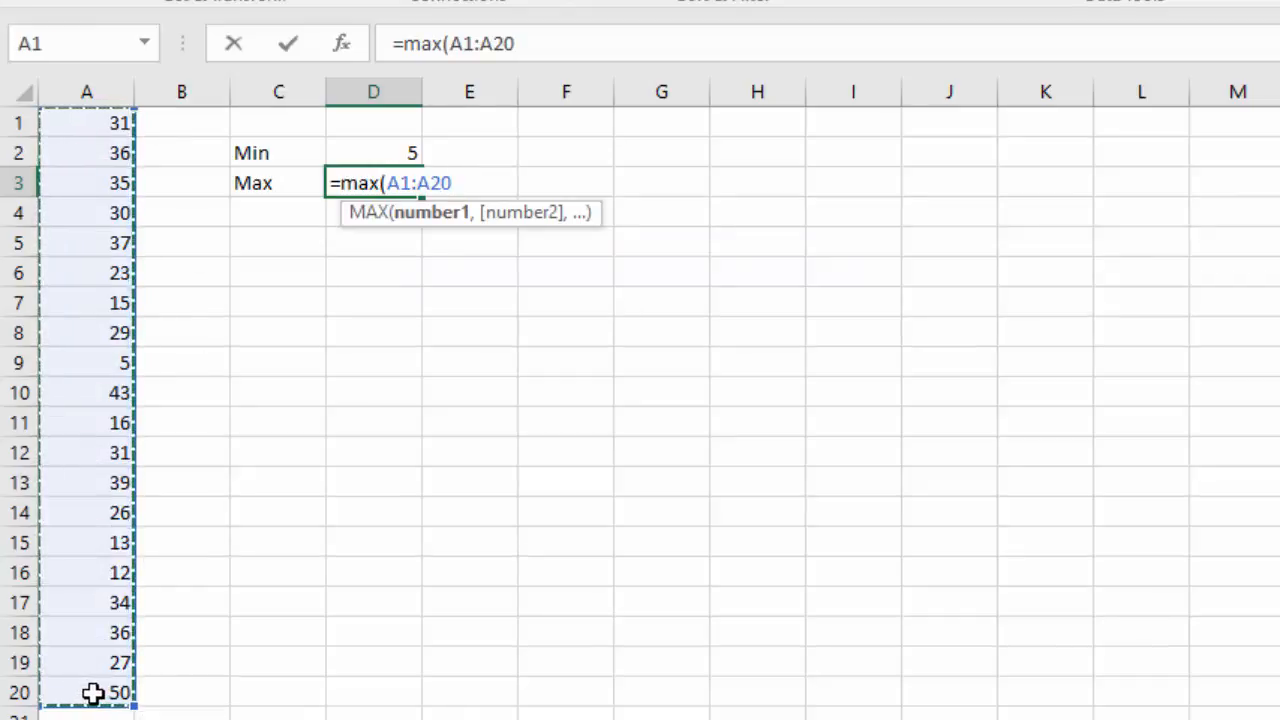
pyautogui.press('Return')
# Label C5 as Width and enter the formula =(D3-D2)/6 in D5.
pyautogui.press('Down')
pyautogui.press('Left')
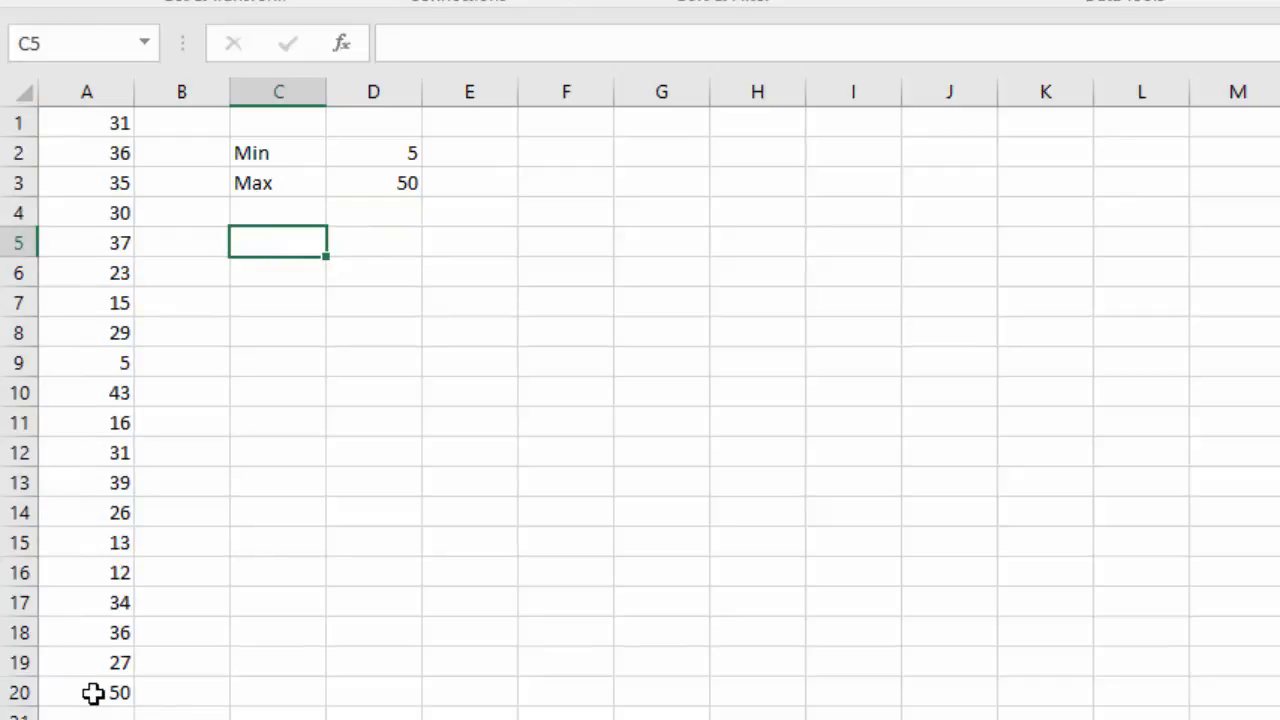
pyautogui.write('Width')
pyautogui.press('Tab')
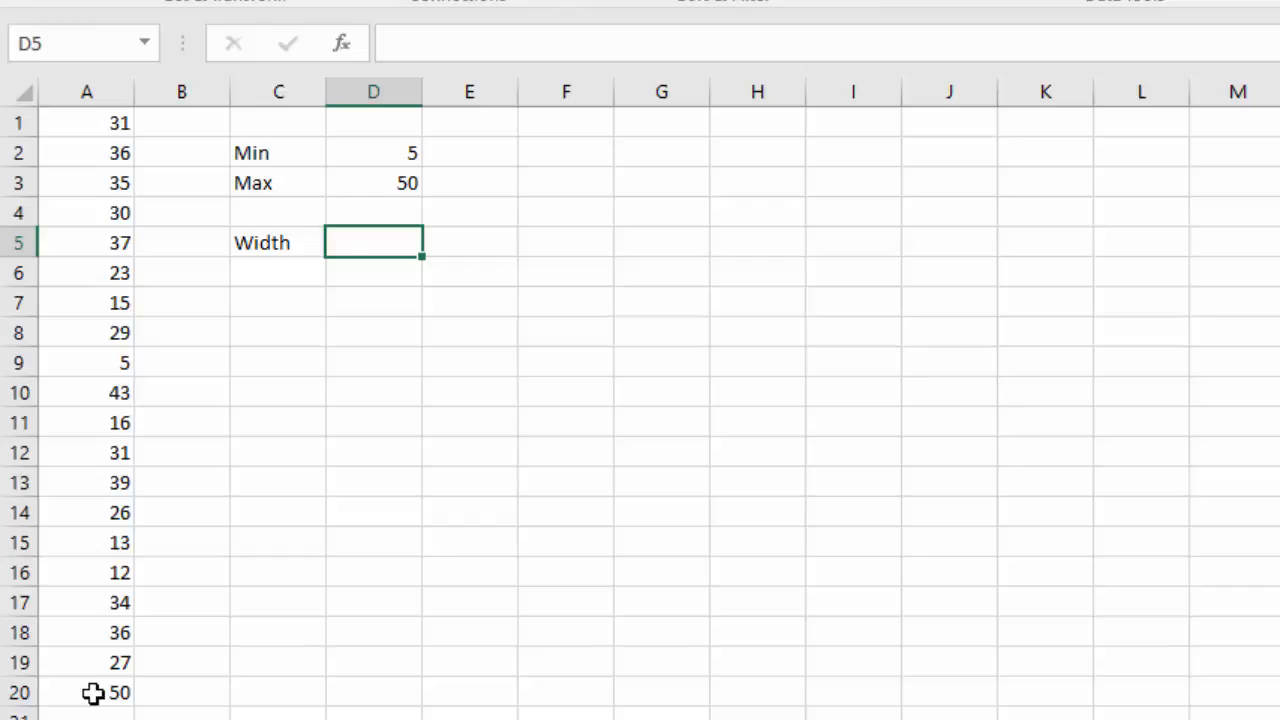
pyautogui.write('=')
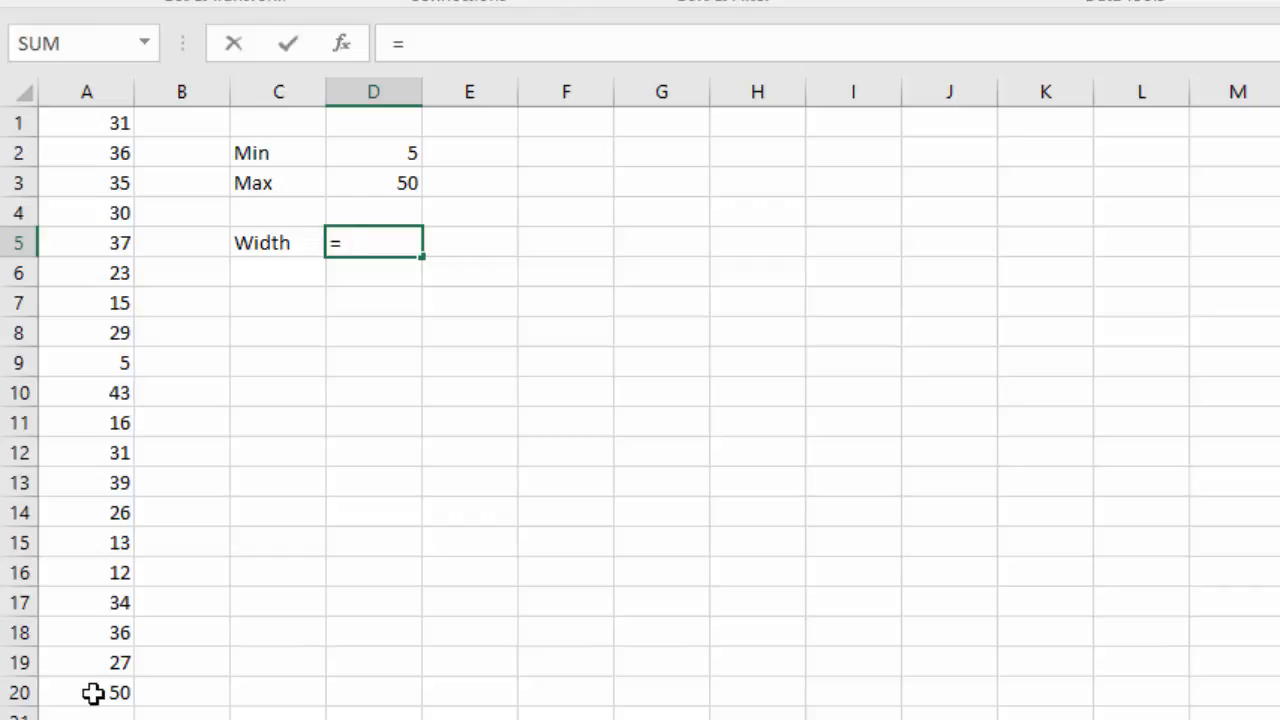
pyautogui.write('(')
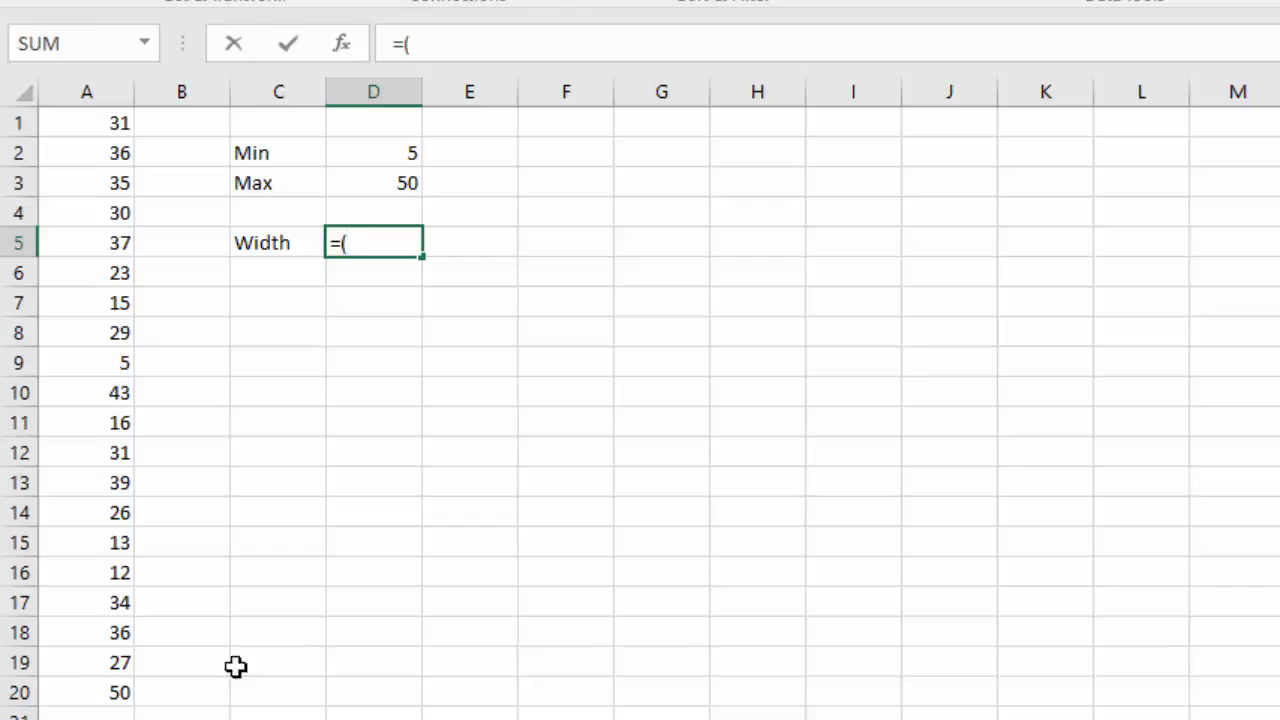
pyautogui.click(373, 185)
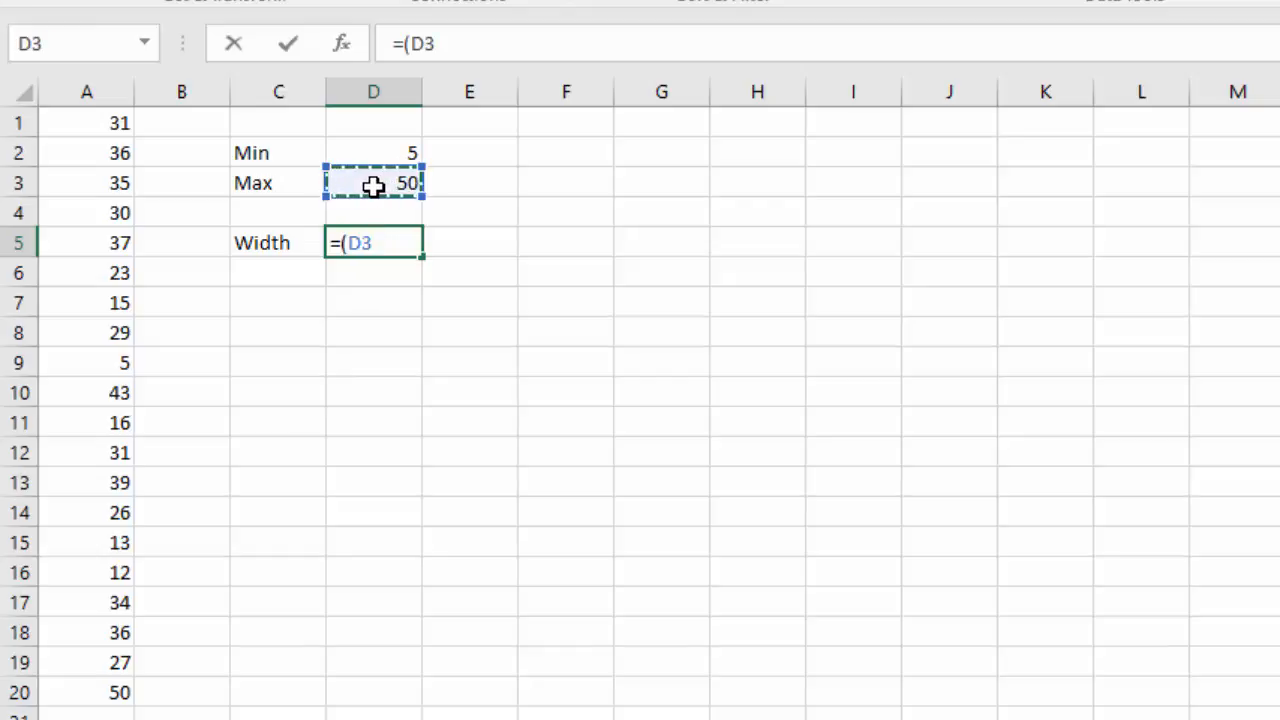
pyautogui.write('-')
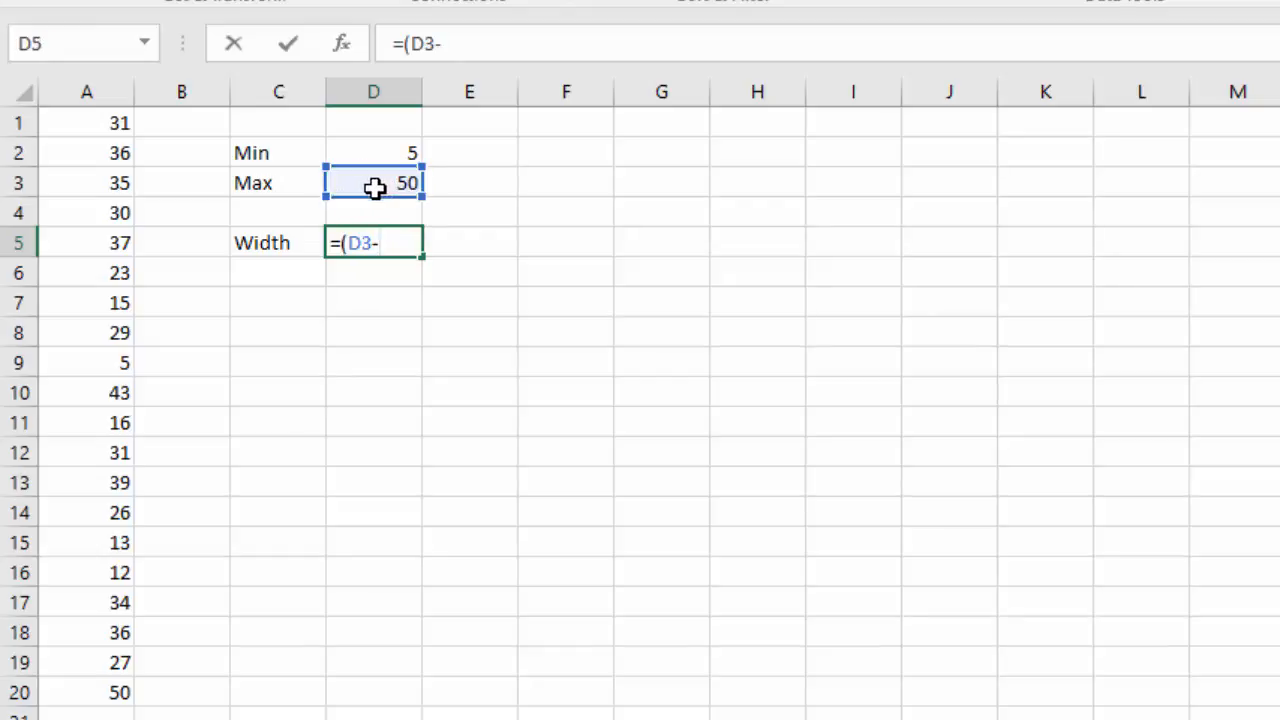
pyautogui.click(396, 155)
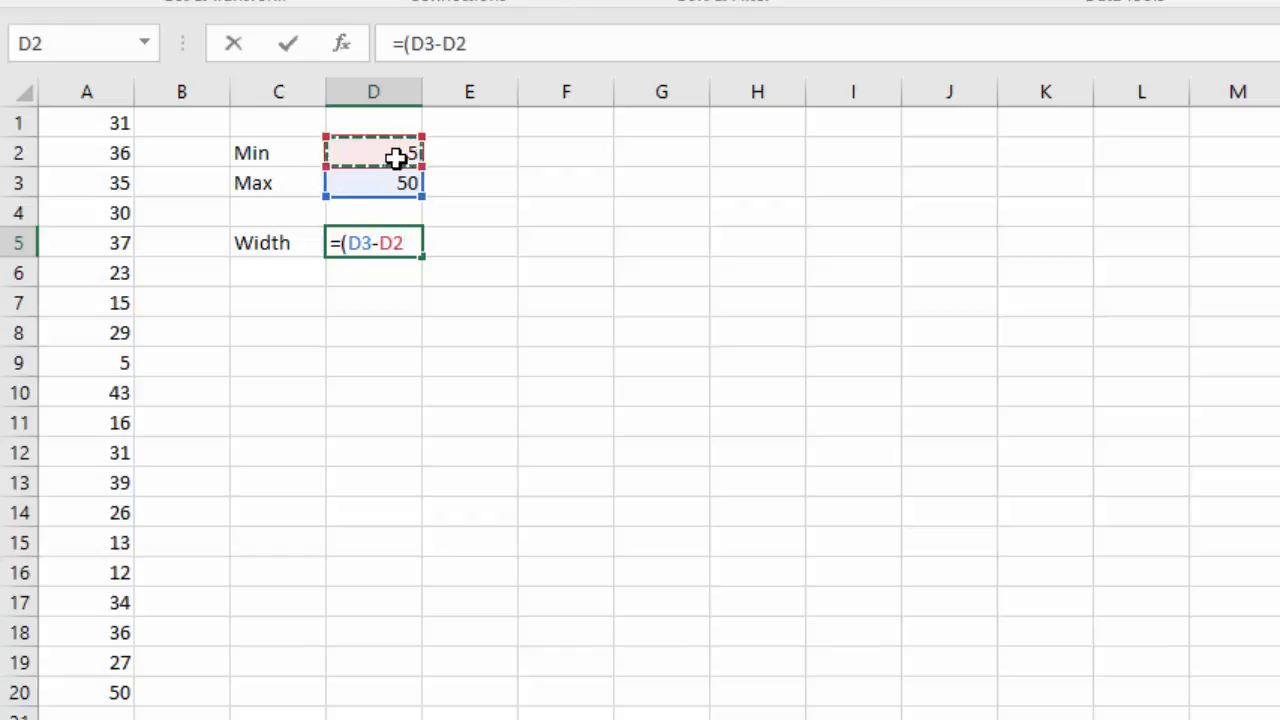
pyautogui.write(')')
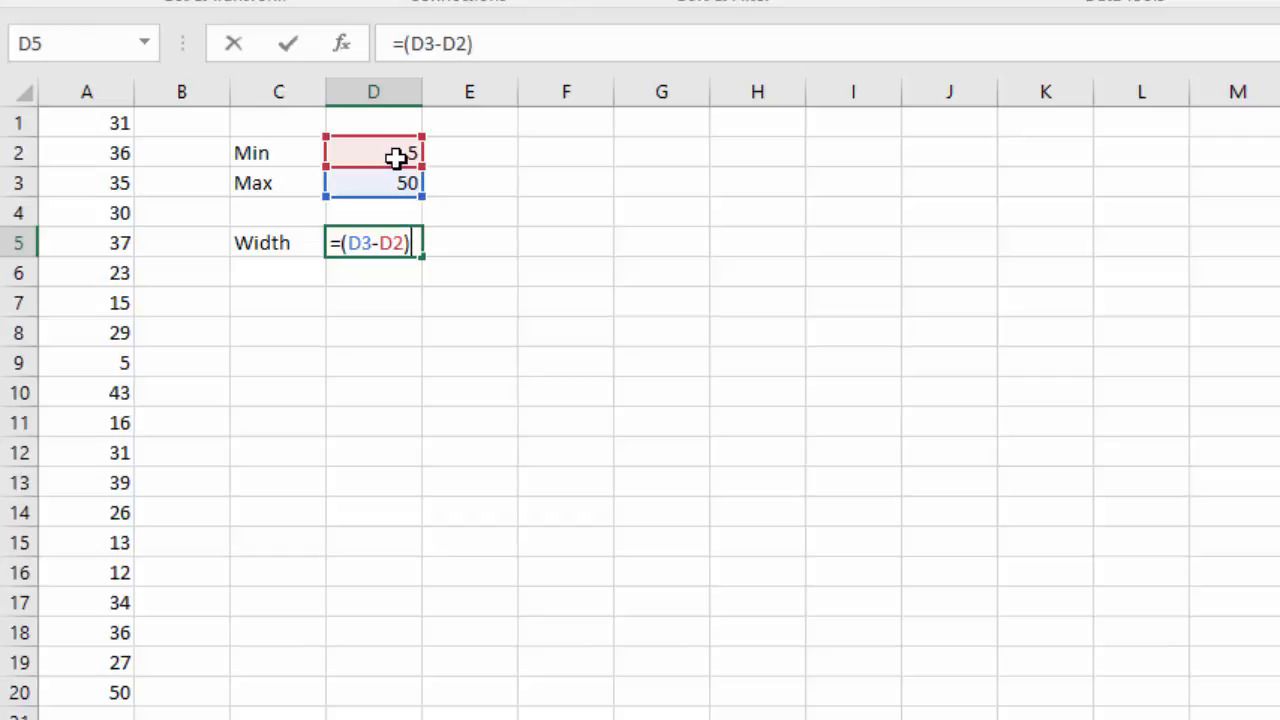
pyautogui.write('/6')
pyautogui.press('Return')
# Enter 8 in D6 as the rounded class width.
pyautogui.press('Right')
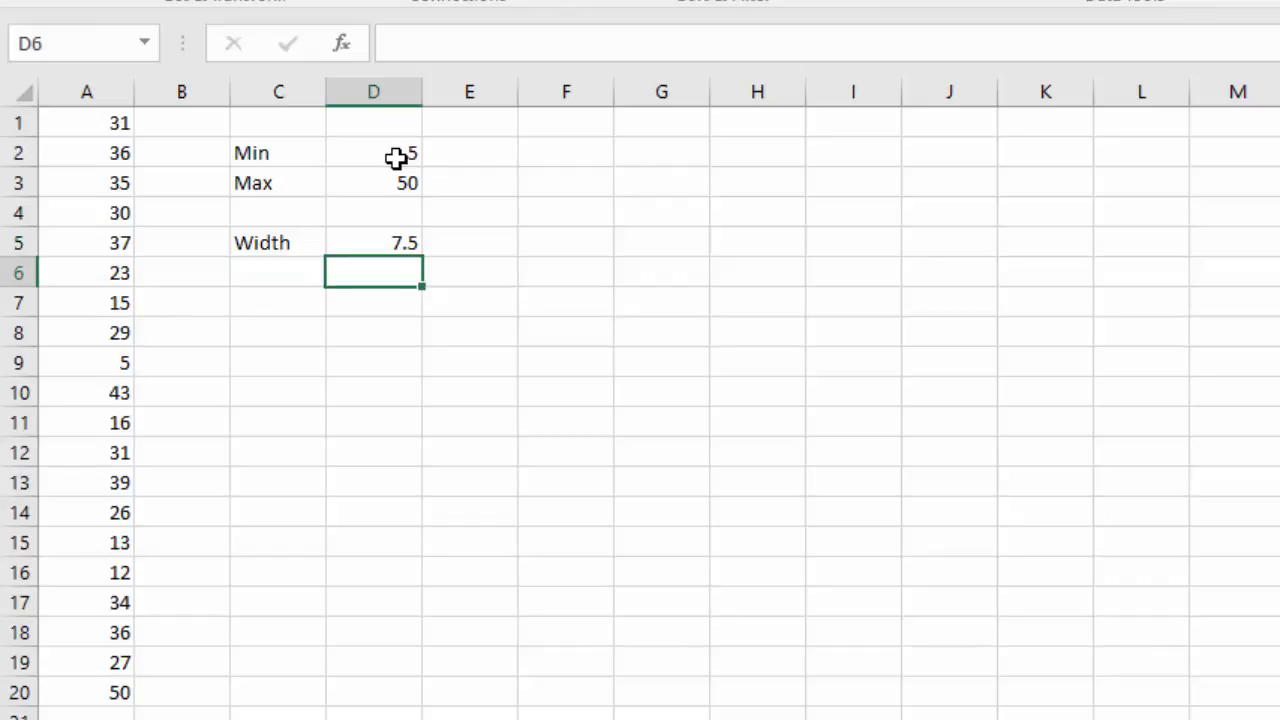
pyautogui.write('8')
pyautogui.press('Return')
pyautogui.press('Return')
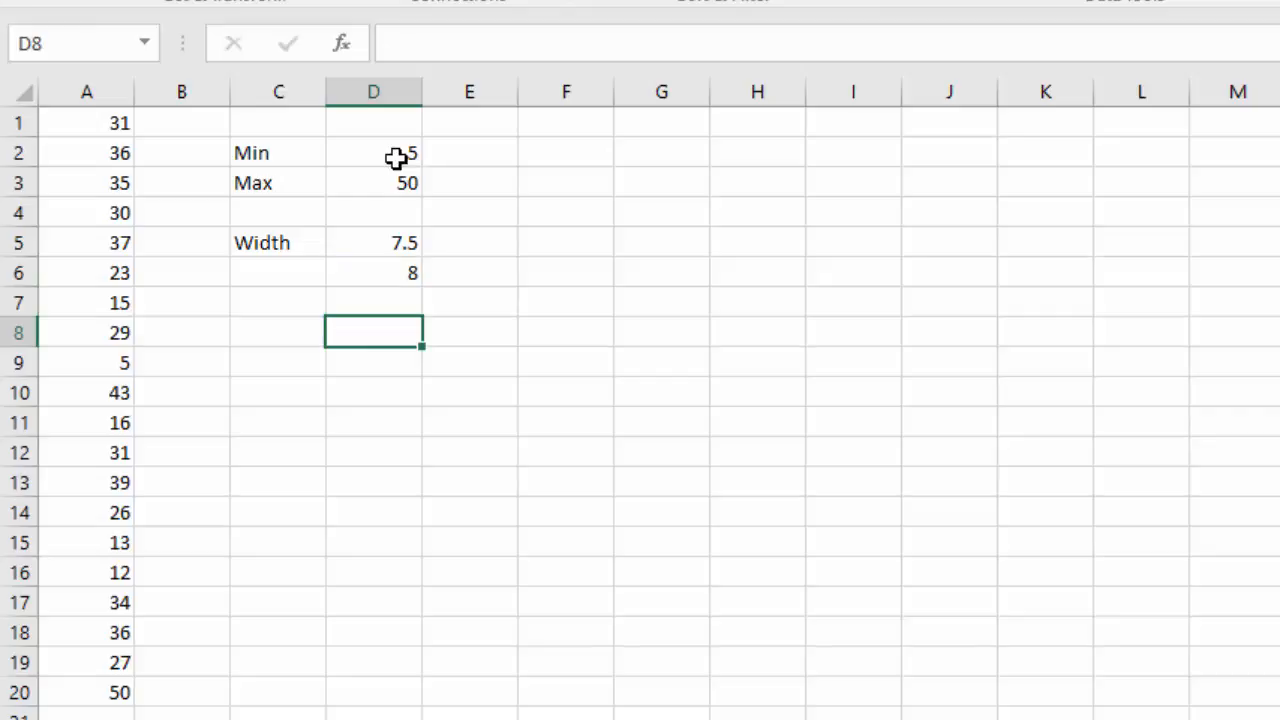
# Add the column headers Low, High and Freq in C9, D9 and E9.
pyautogui.press('Left')
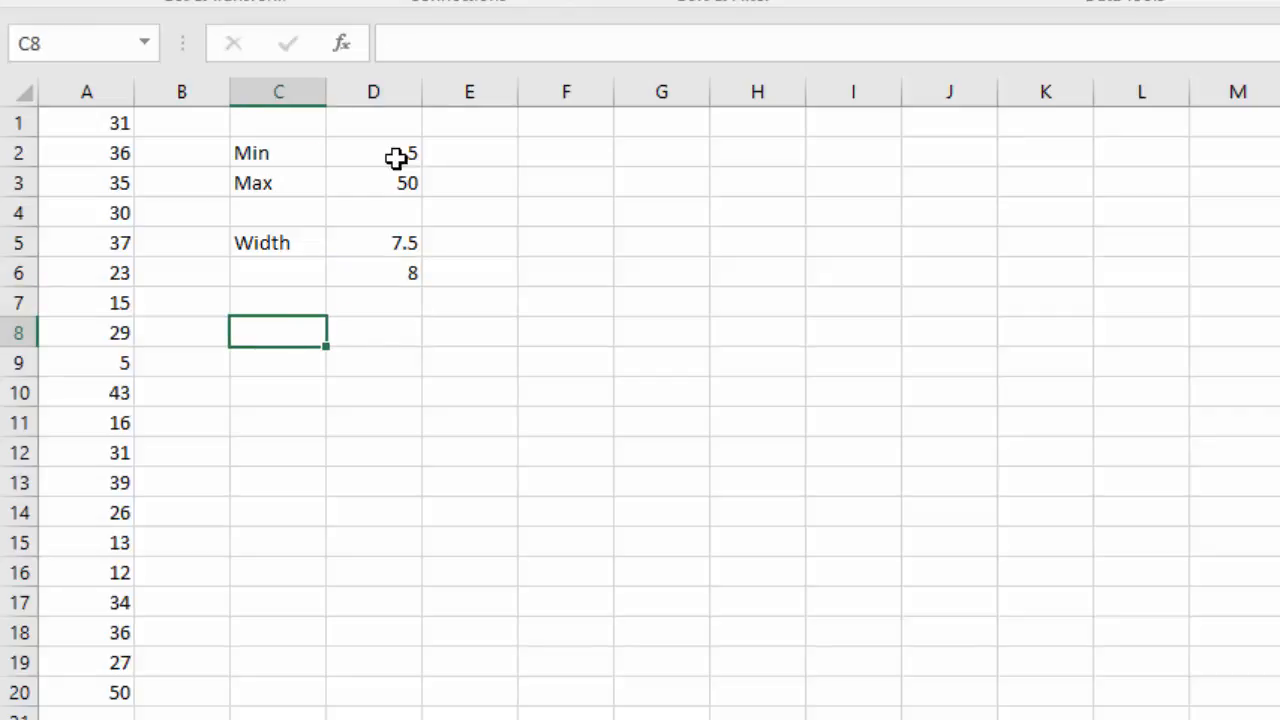
pyautogui.press('Down')
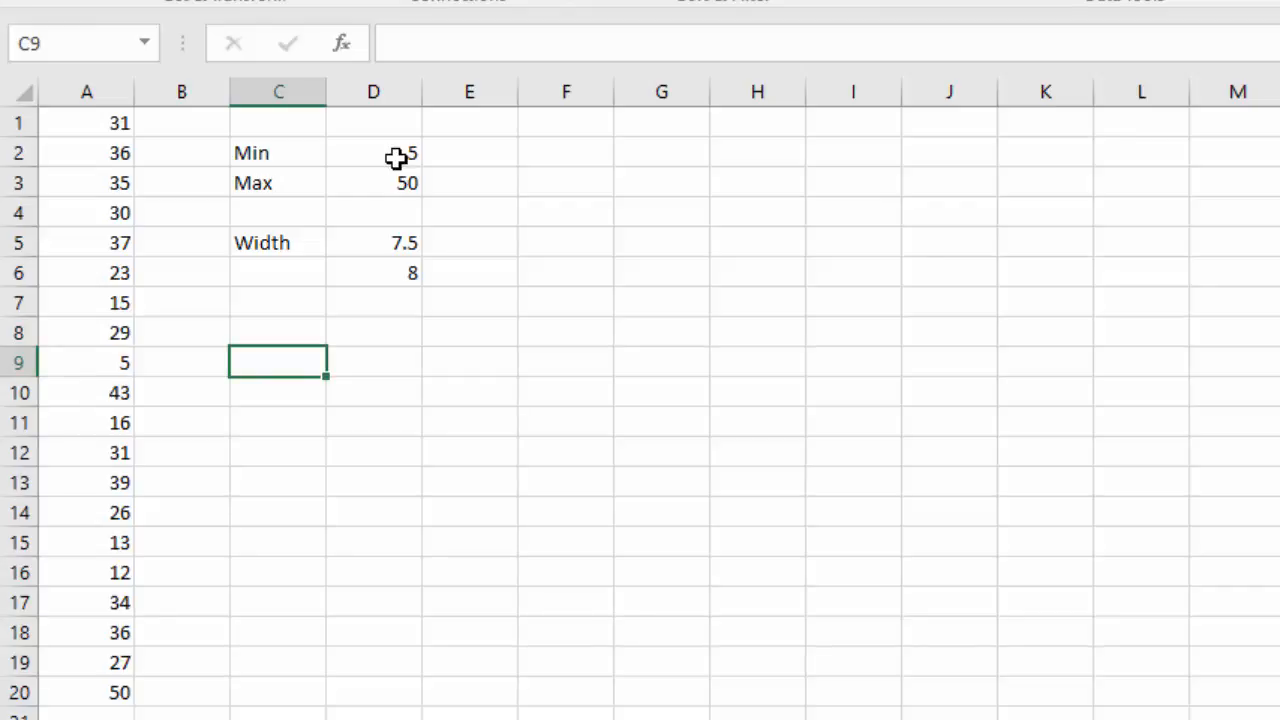
pyautogui.write('Low')
pyautogui.press('Tab')
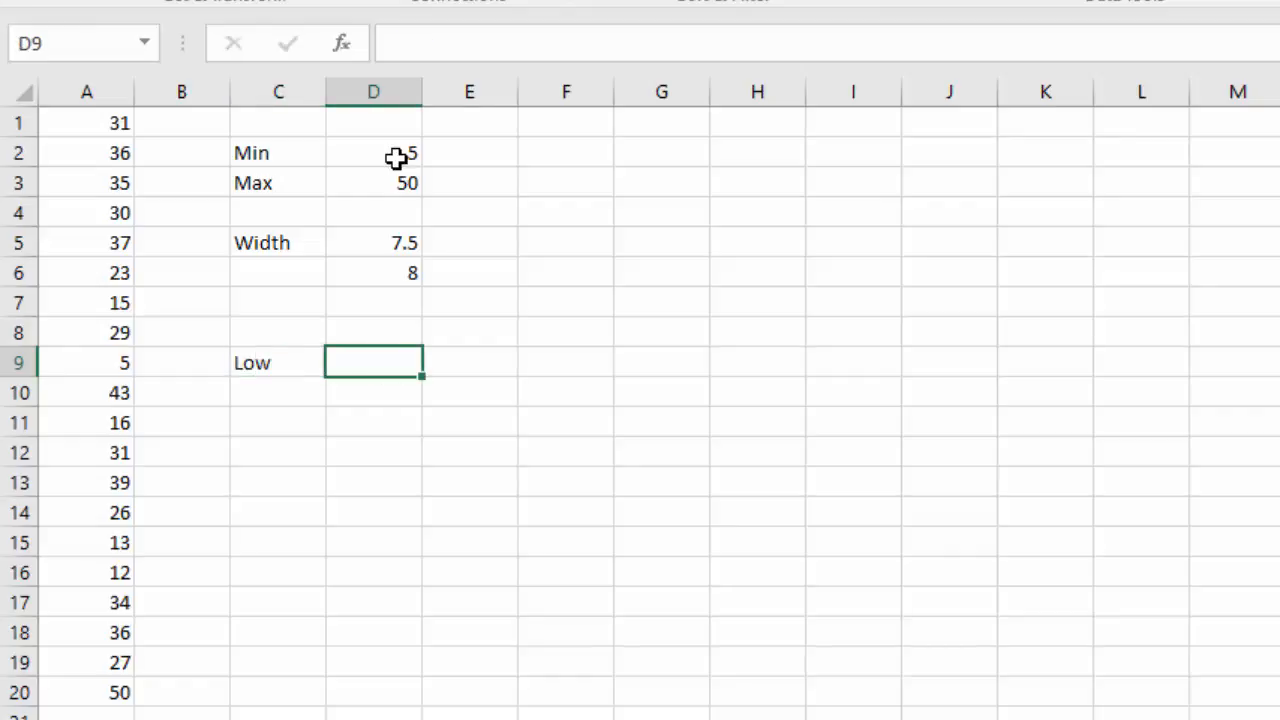
pyautogui.write('High')
pyautogui.press('Tab')
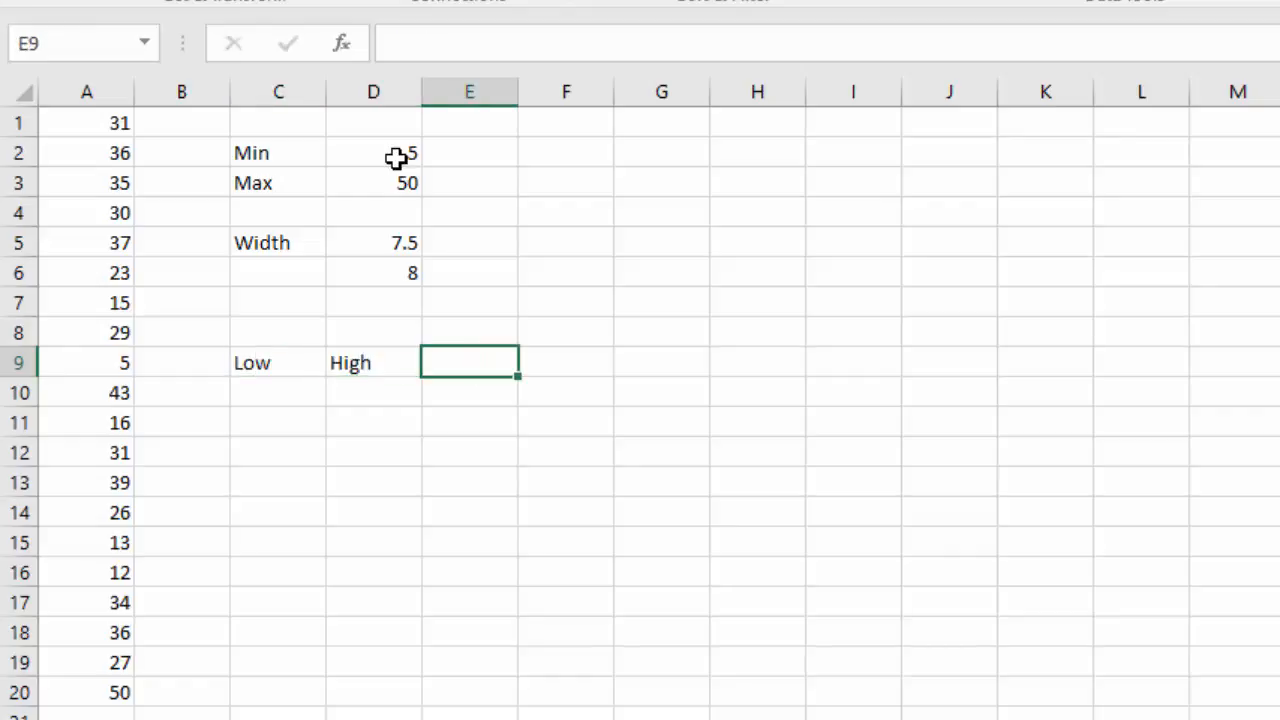
pyautogui.write('Freq')
pyautogui.press('Return')
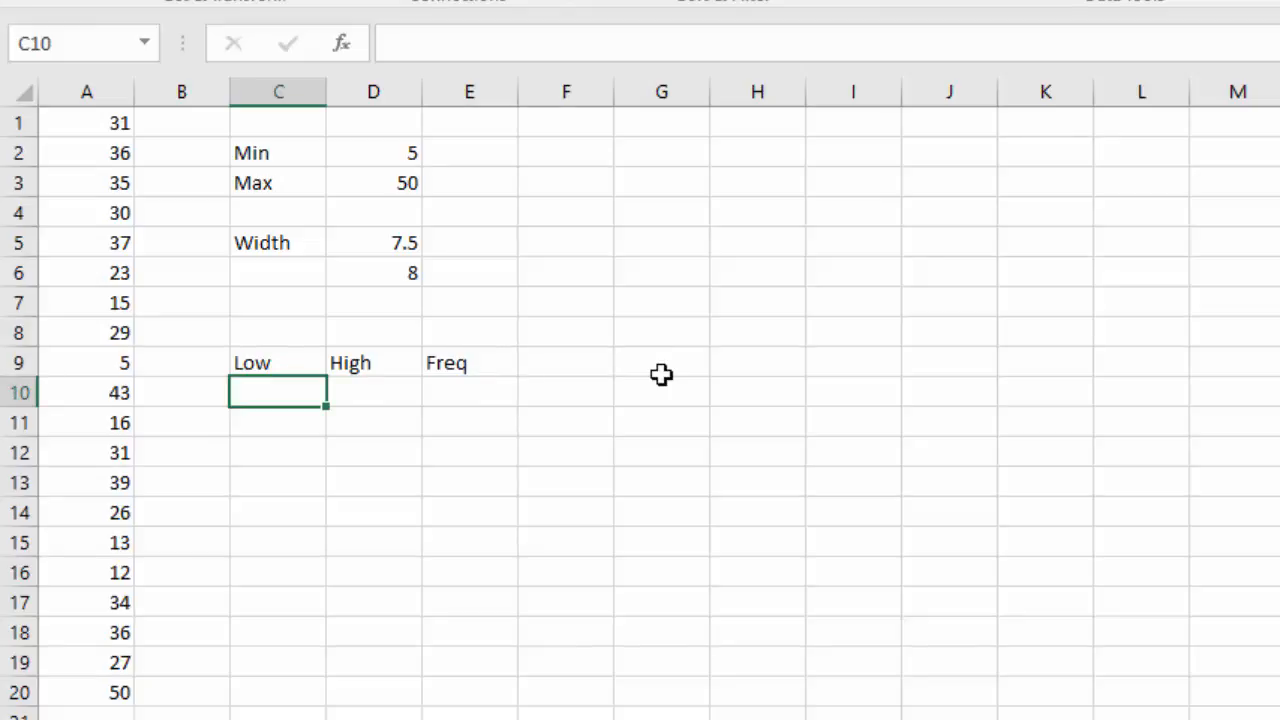
# Enter 5 as the first lower limit in C10, put the formula =C10+8 in C11 and fill it down to C15.
pyautogui.write('5')
pyautogui.press('Return')
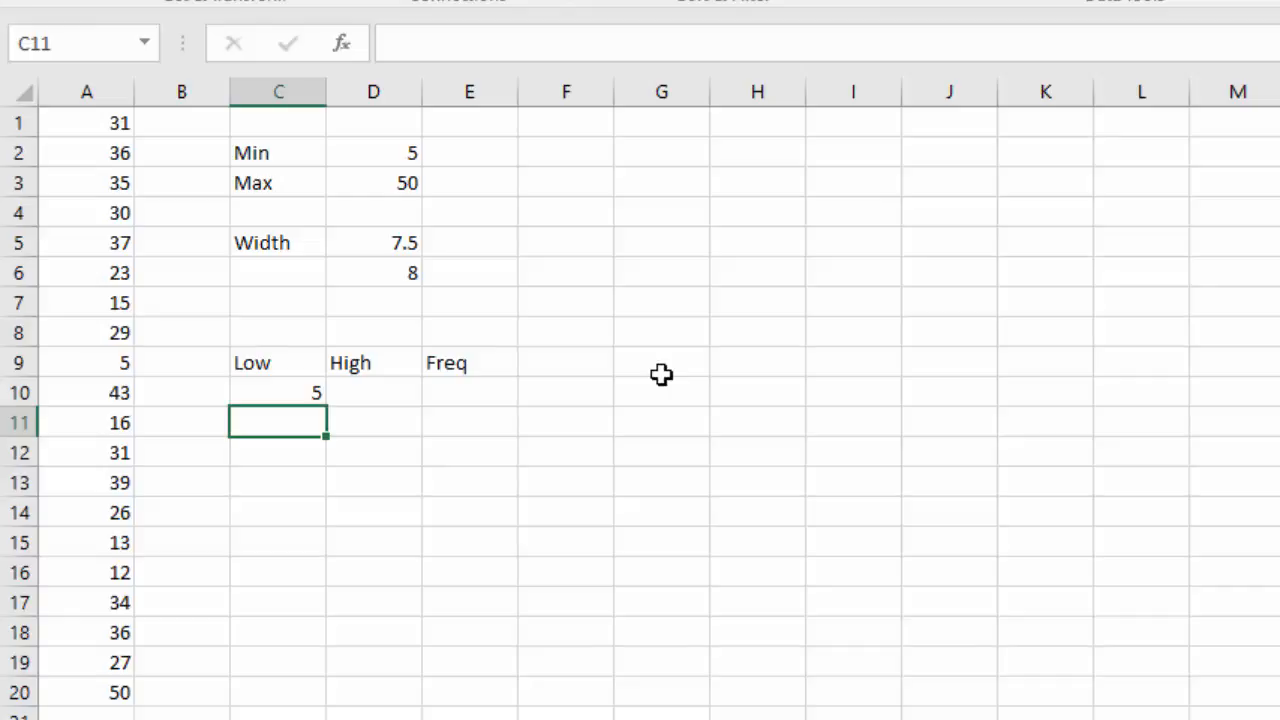
pyautogui.write('=')
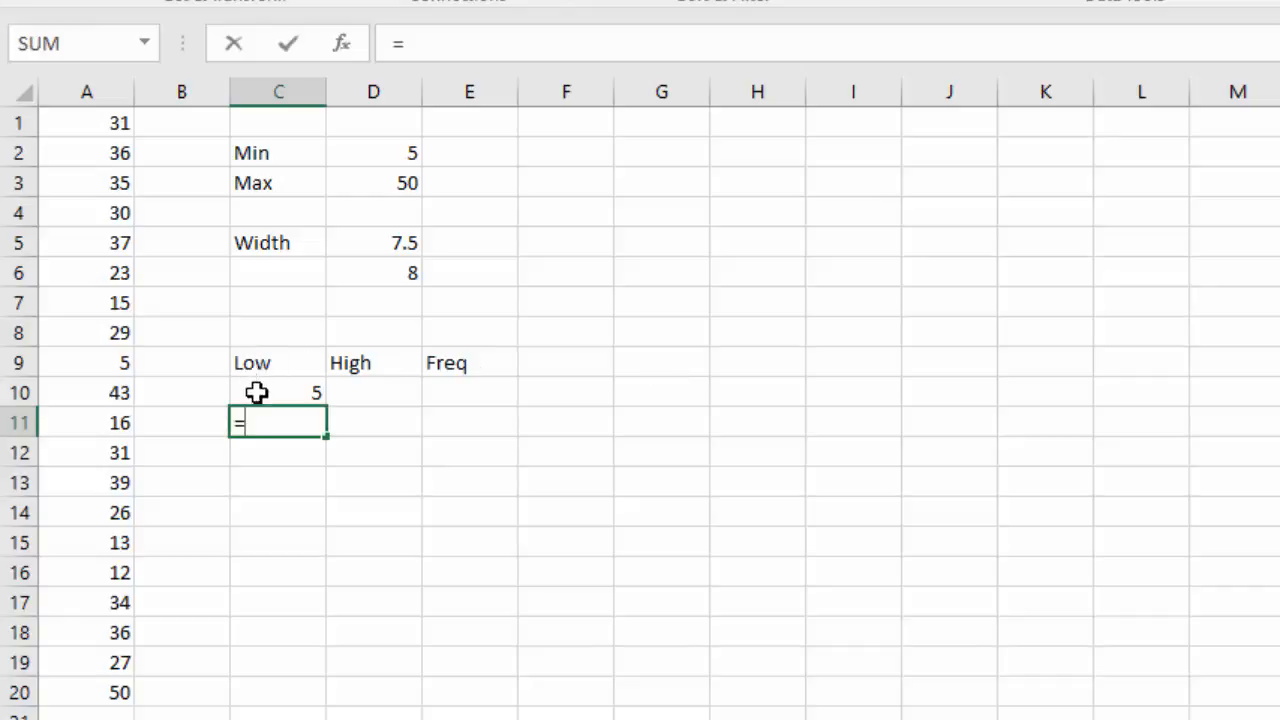
pyautogui.click(309, 388)
pyautogui.write('+')
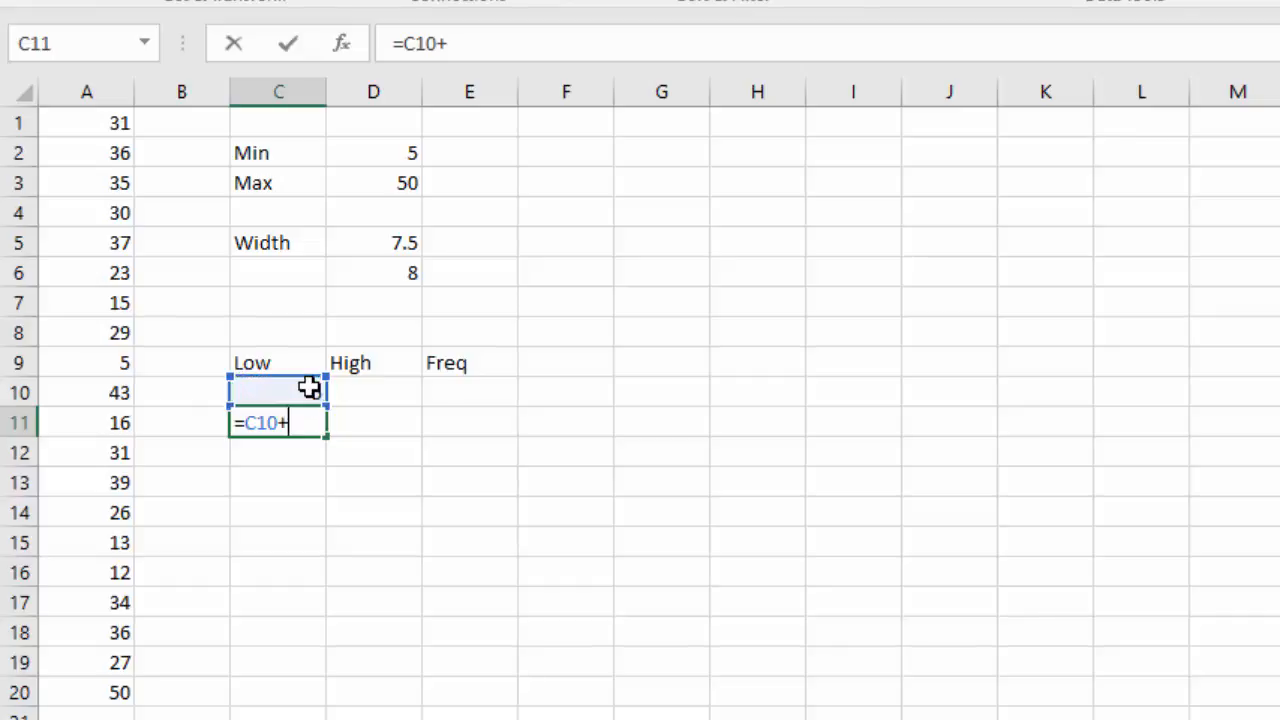
pyautogui.write('8')
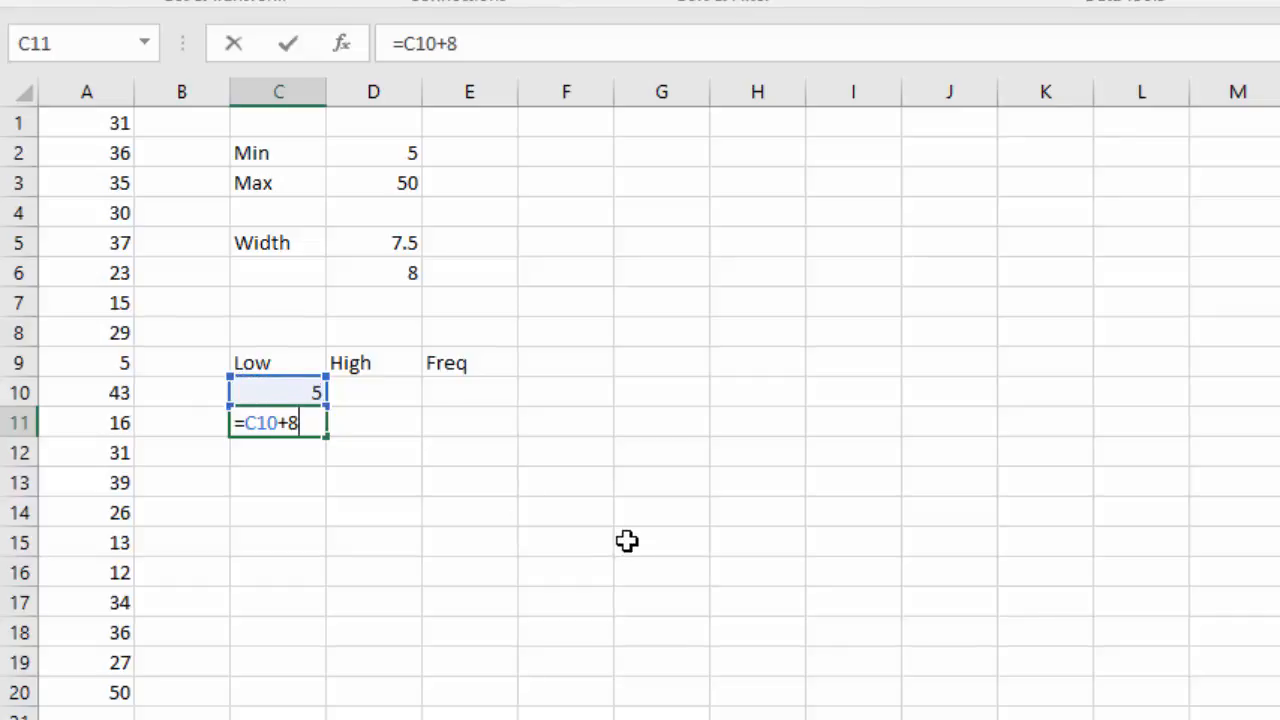
pyautogui.press('Return')
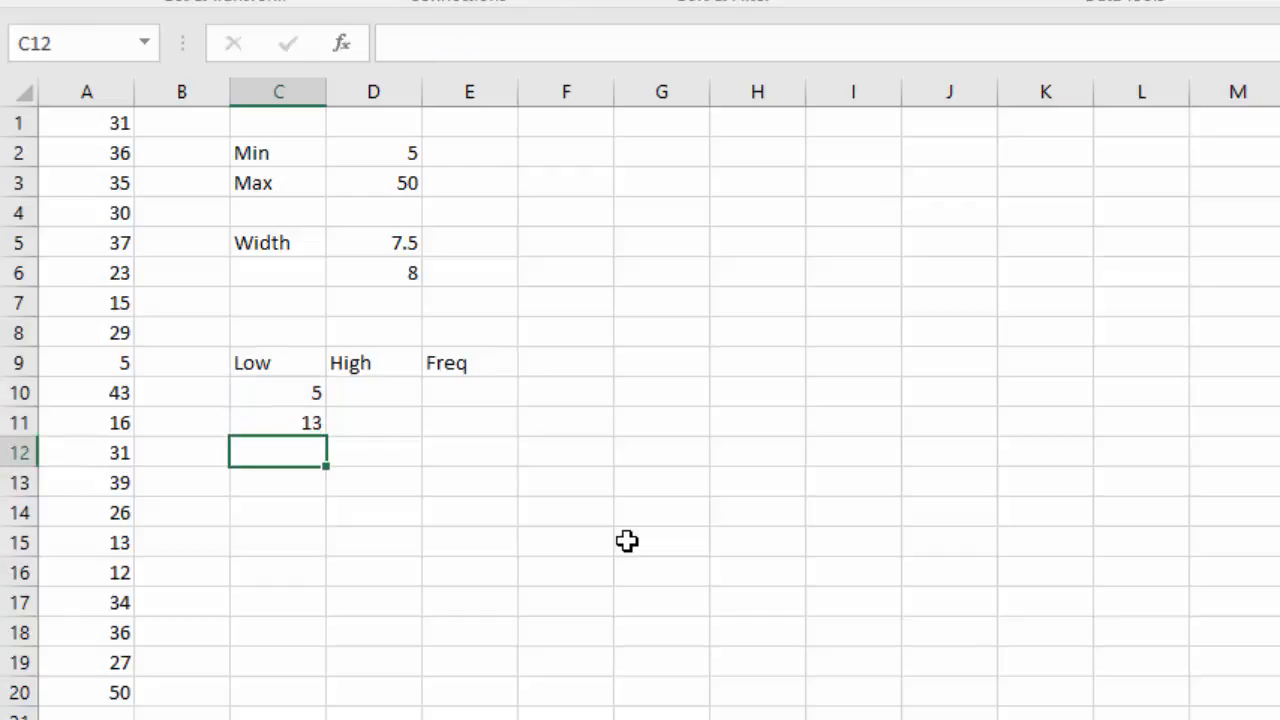
pyautogui.press('Up')
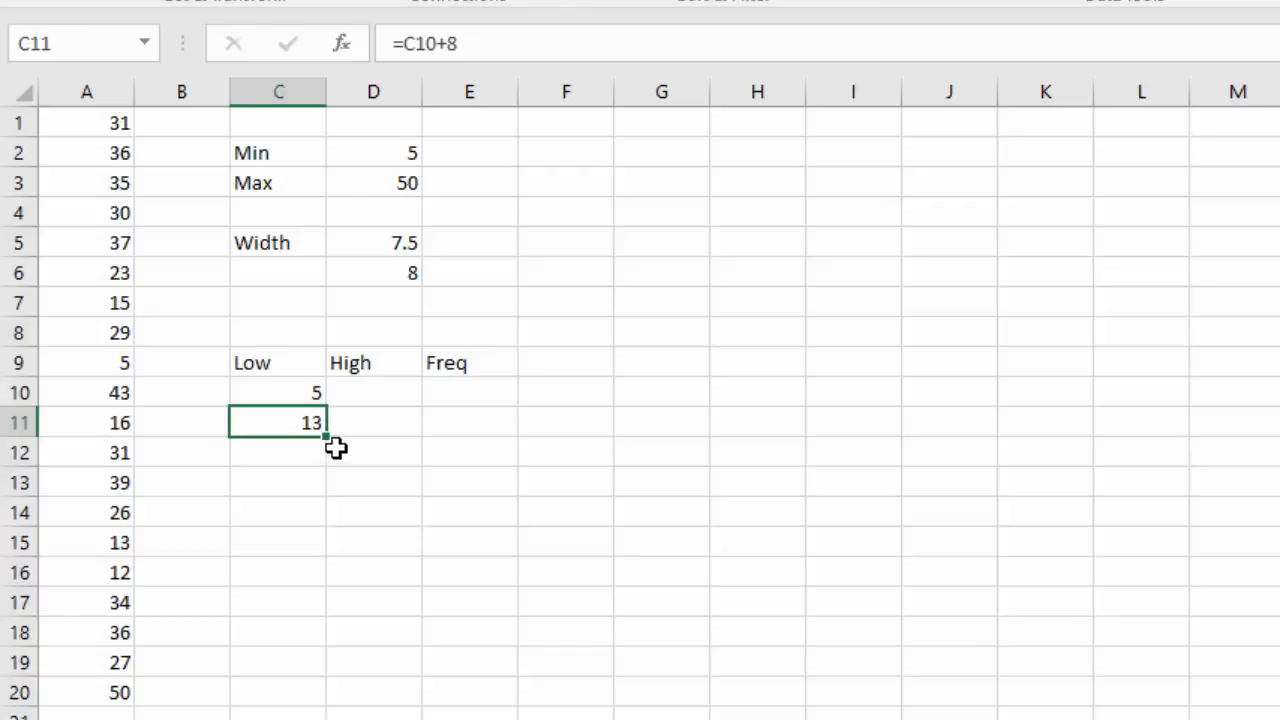
pyautogui.moveTo(329, 439); pyautogui.dragTo(329, 562)
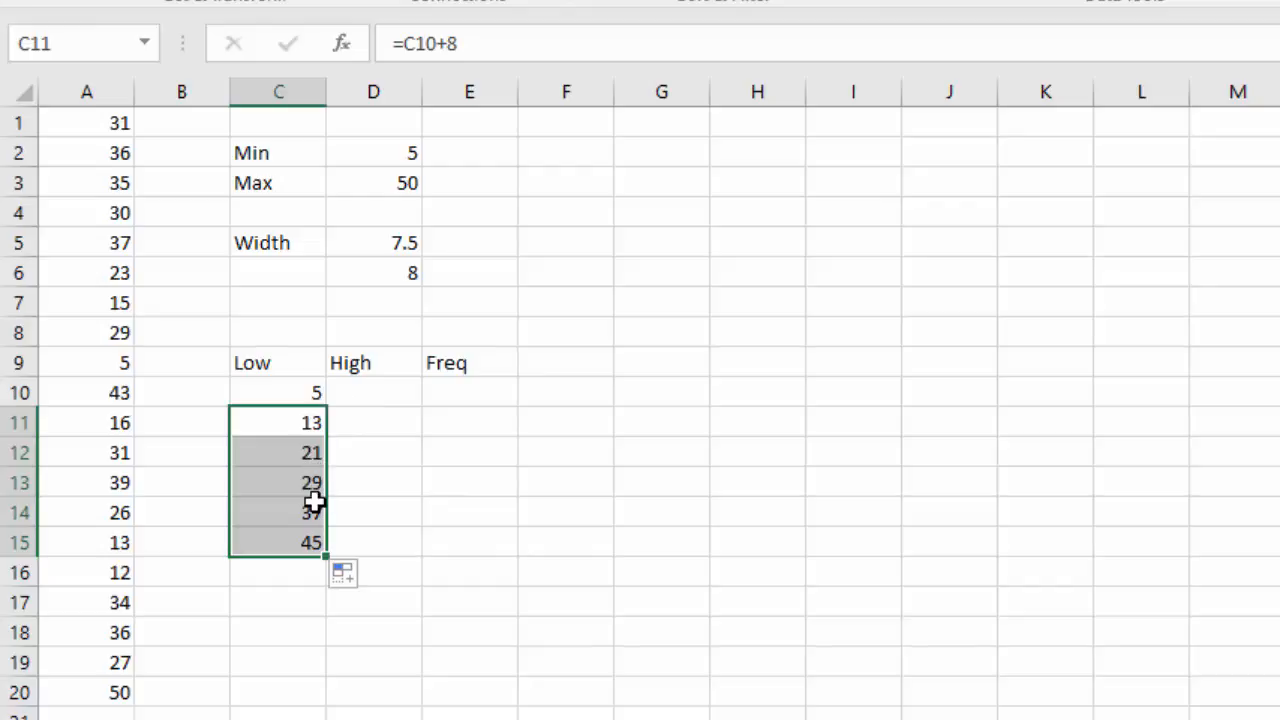
# Enter 12 as the first upper limit in D10, put the formula =D10+8 in D11 and fill it down to D15.
pyautogui.click(377, 388)
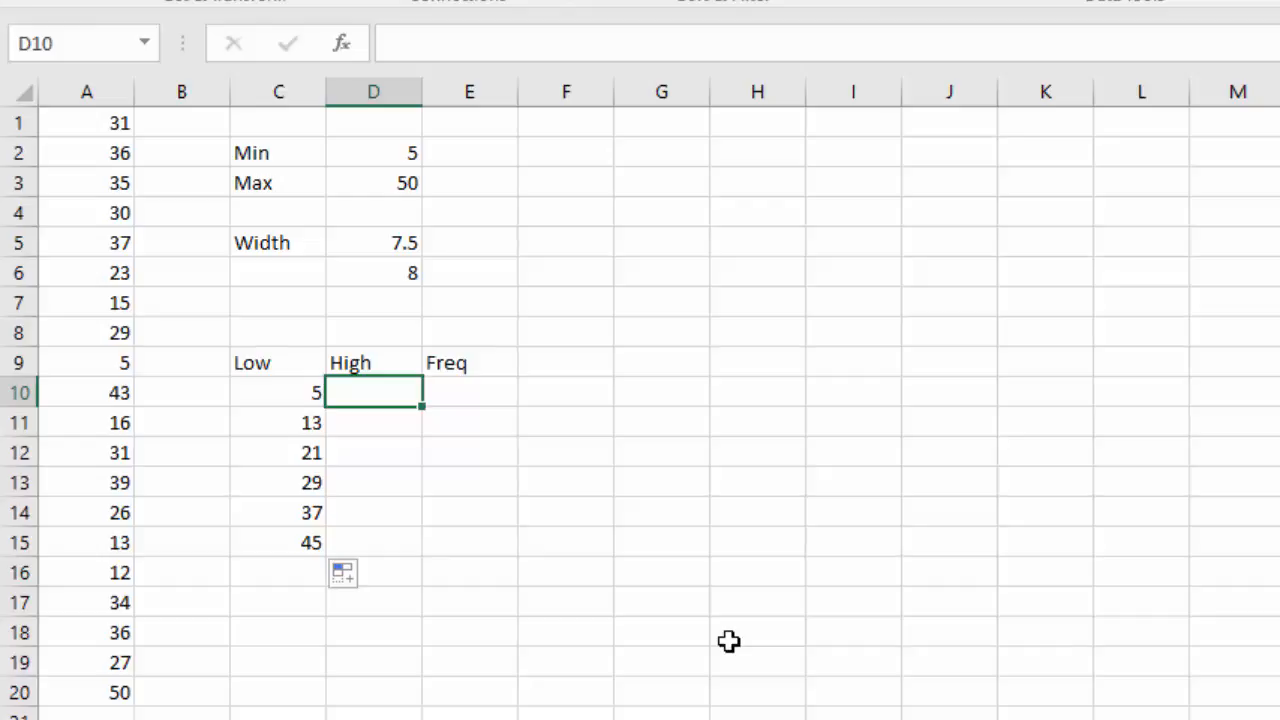
pyautogui.write('12')
pyautogui.press('Return')
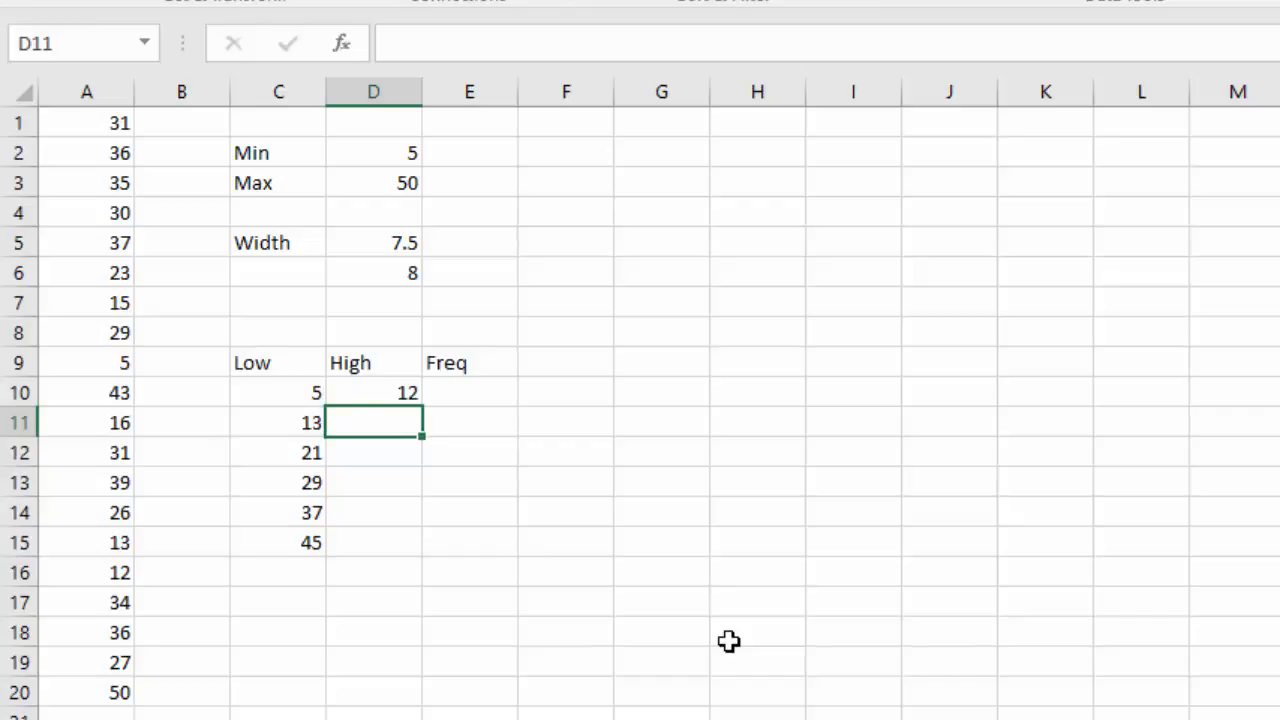
pyautogui.write('=')
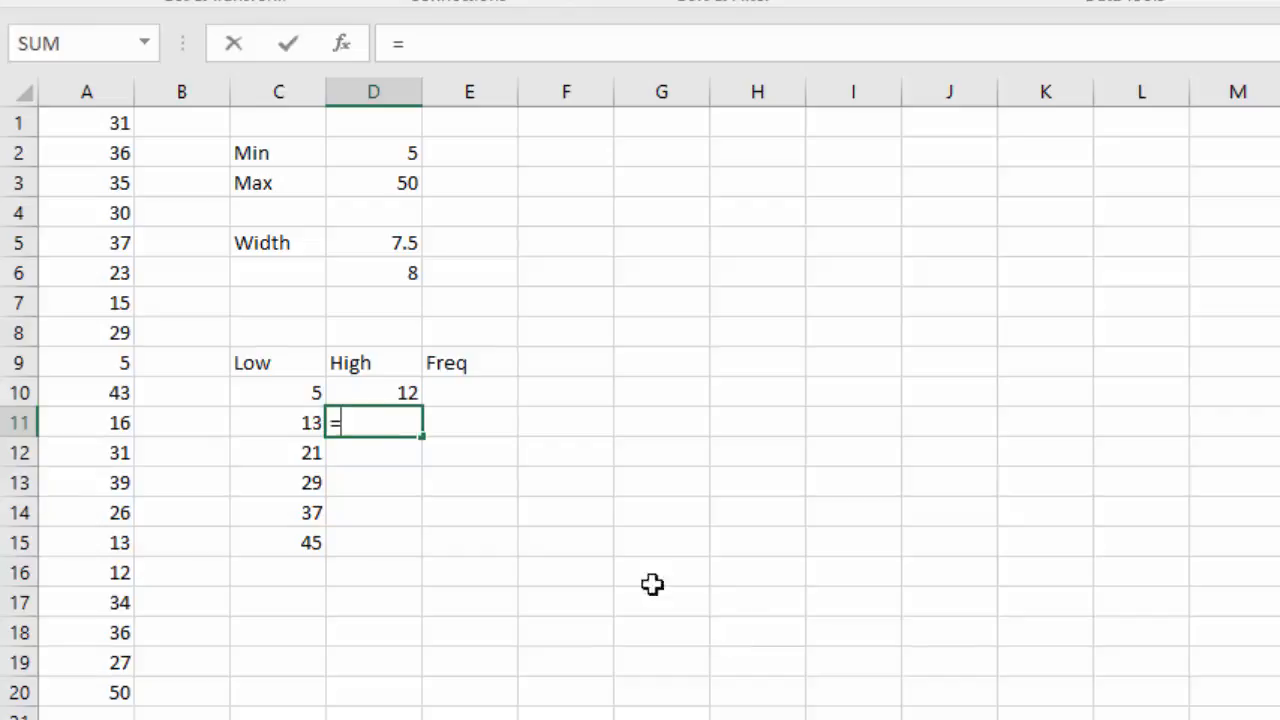
pyautogui.click(383, 391)
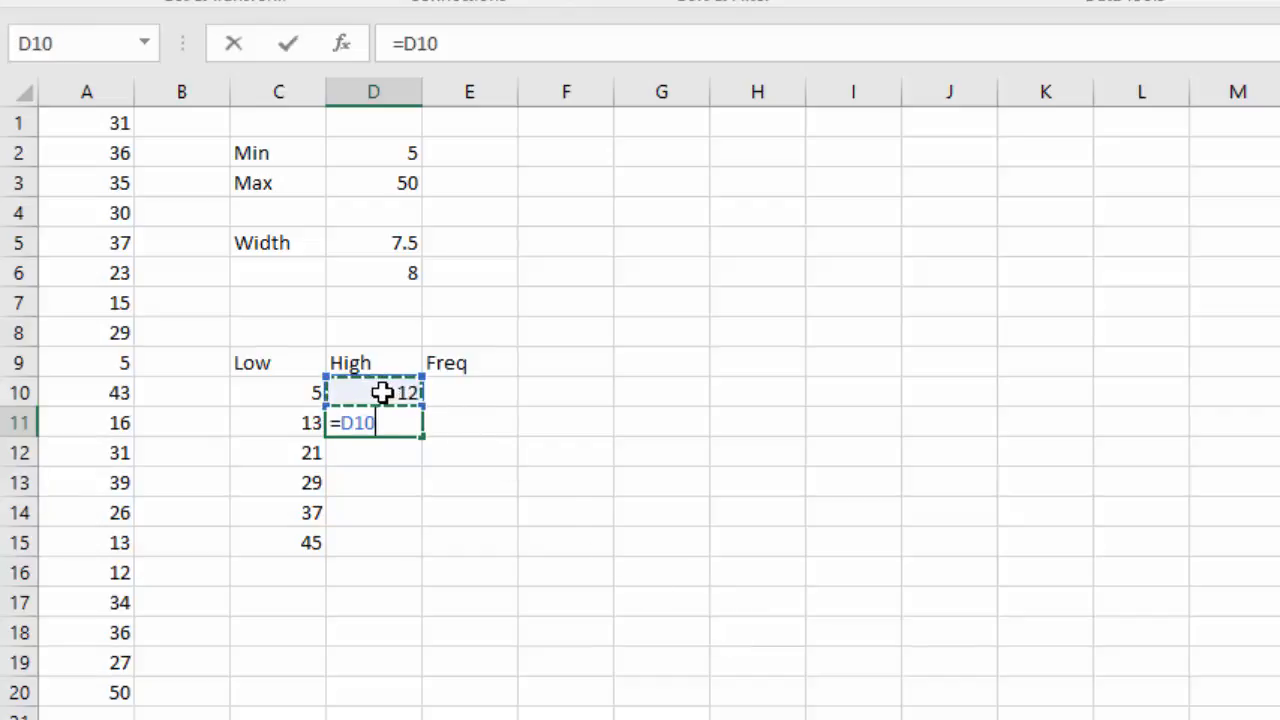
pyautogui.write('+8')
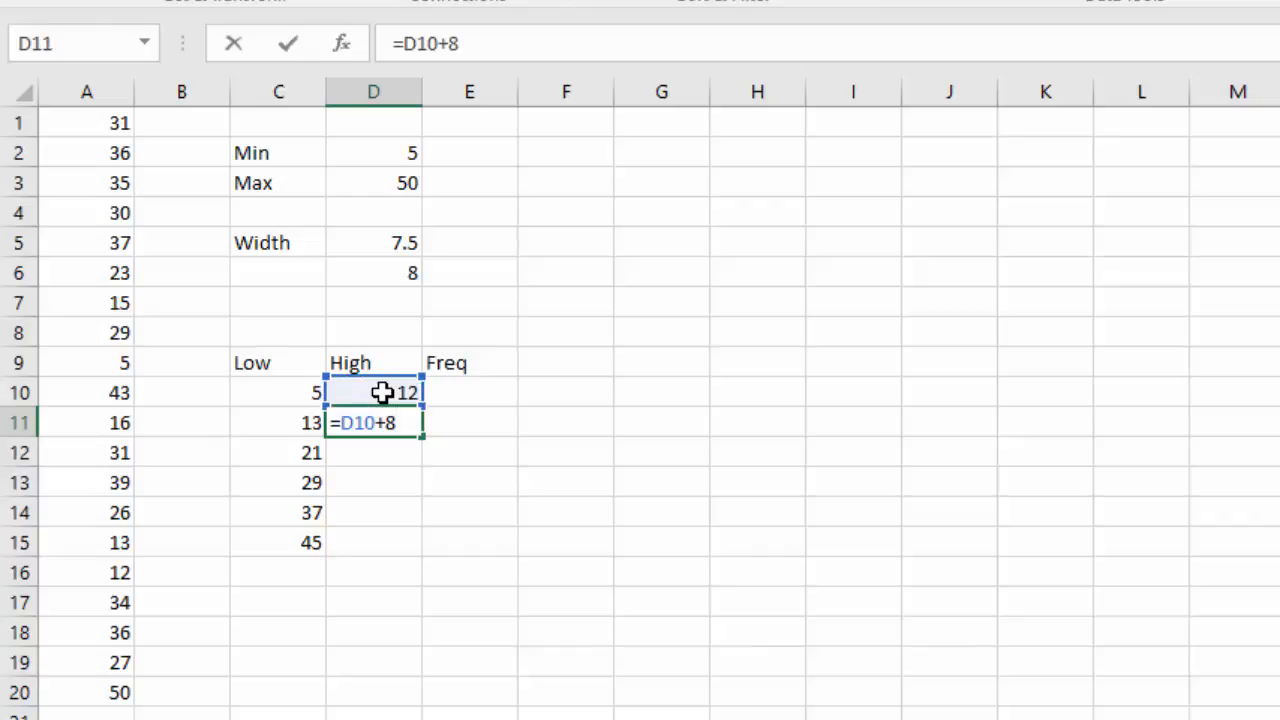
pyautogui.press('Return')
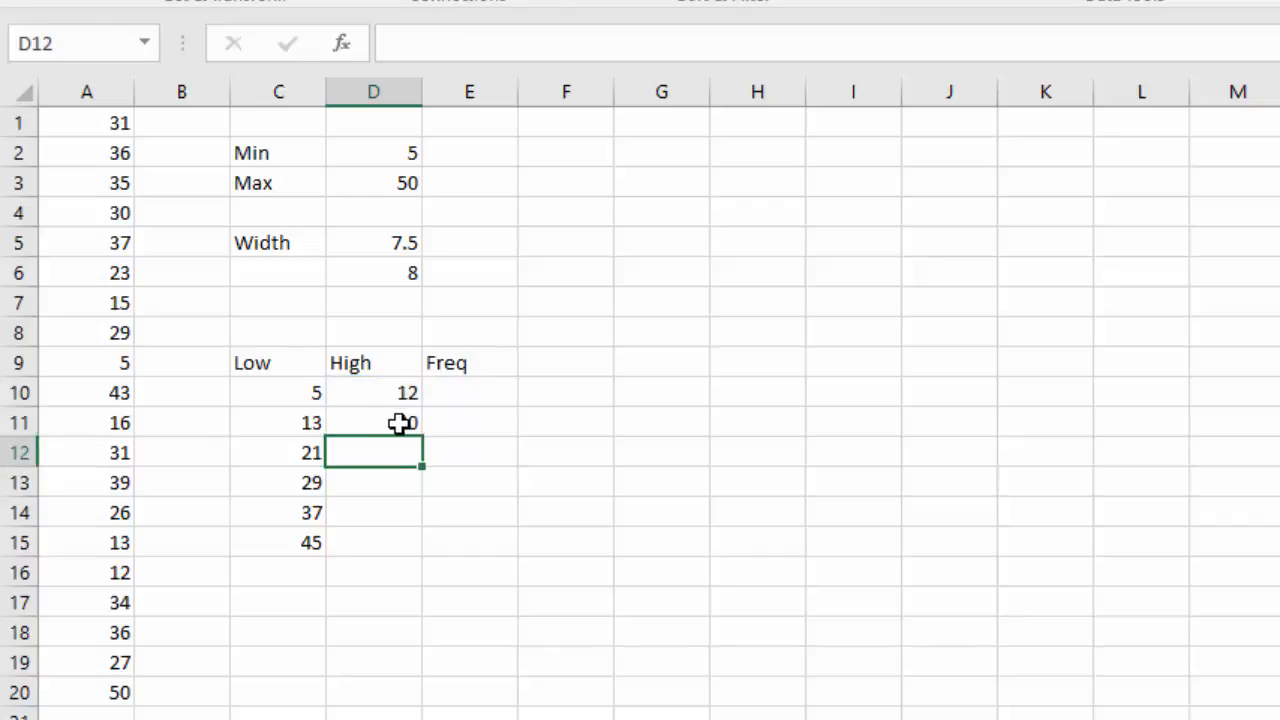
pyautogui.click(399, 423)
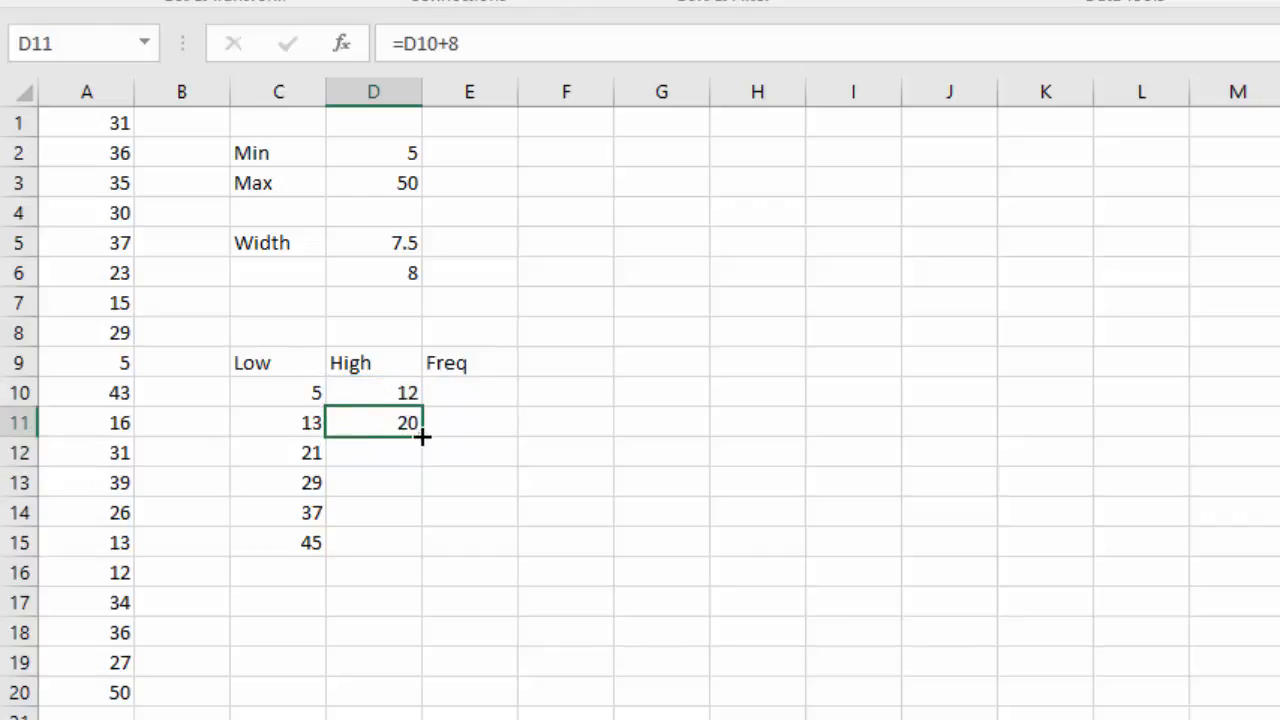
pyautogui.moveTo(425, 443); pyautogui.dragTo(428, 553)
pyautogui.click(489, 504)
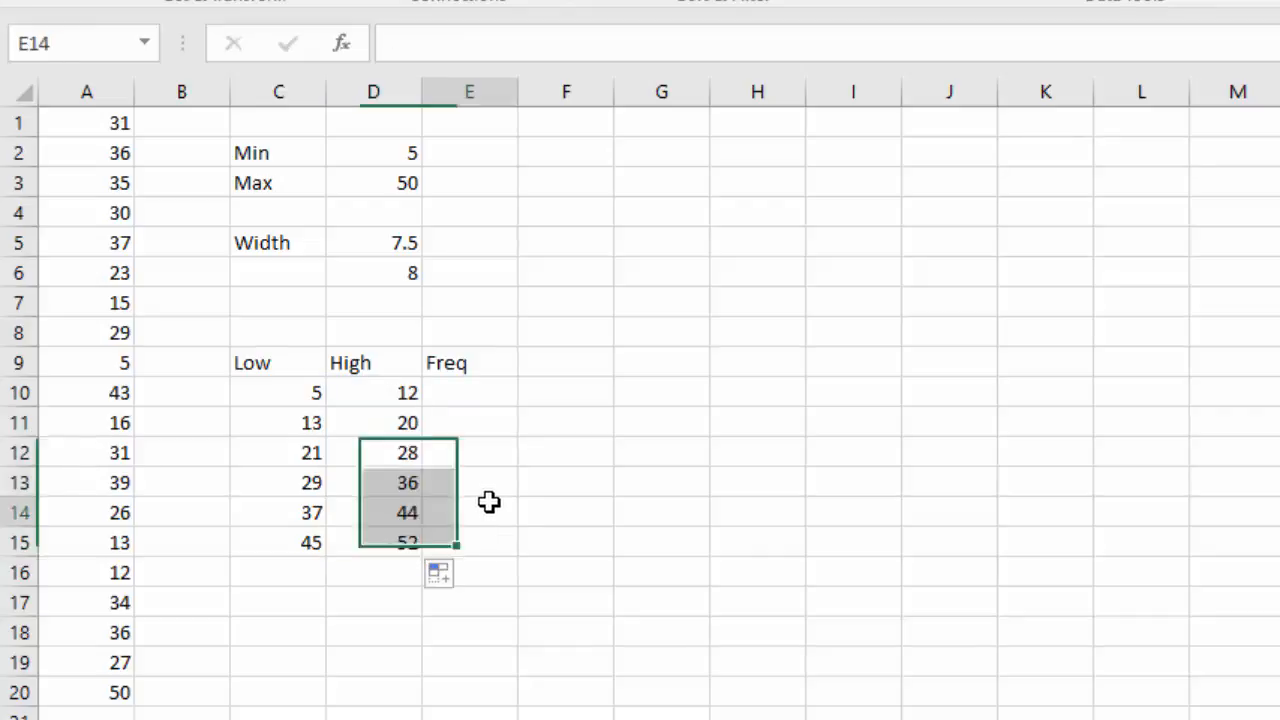
# Open the Data Analysis tools and choose Histogram.
pyautogui.click(646, 432)
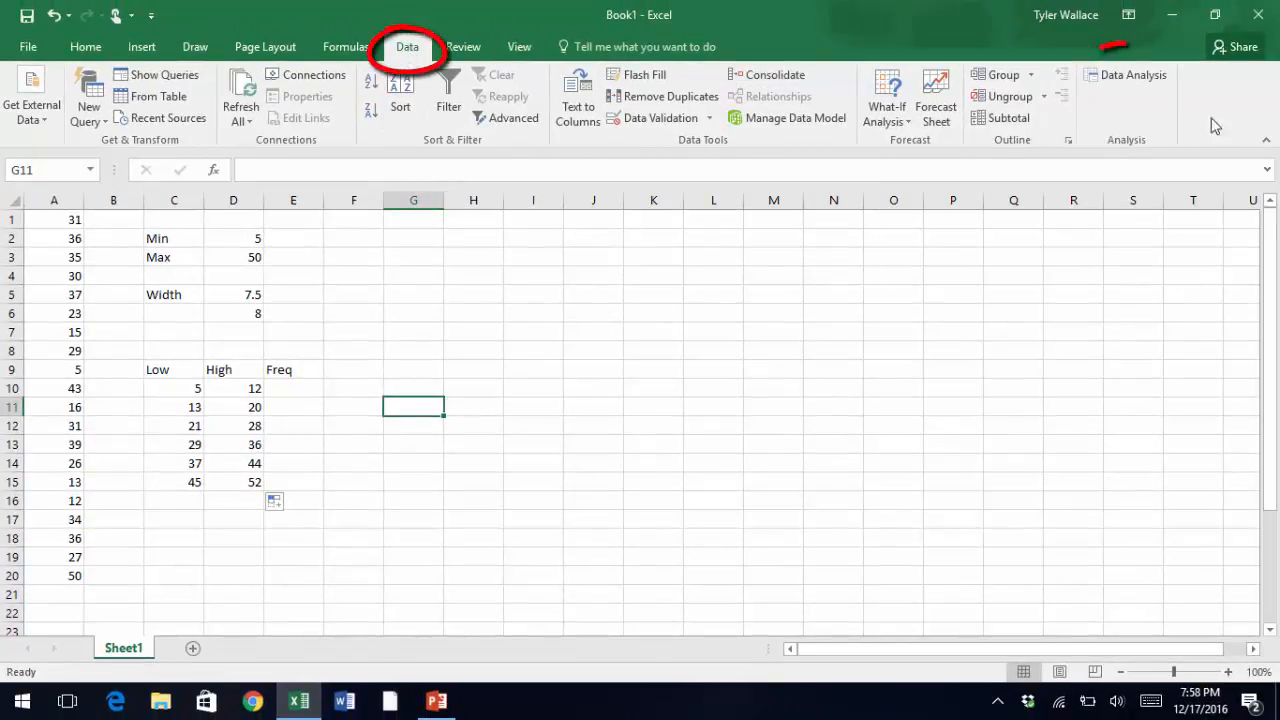
pyautogui.click(1133, 75)
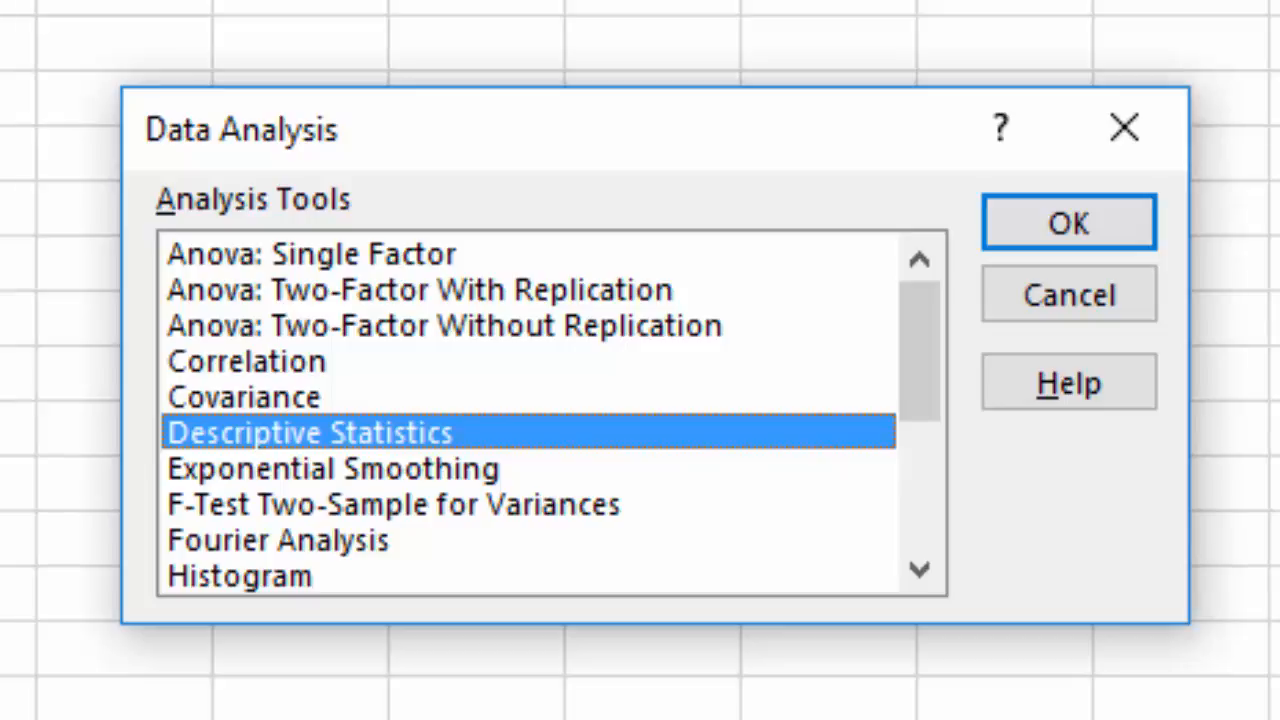
pyautogui.click(280, 586)
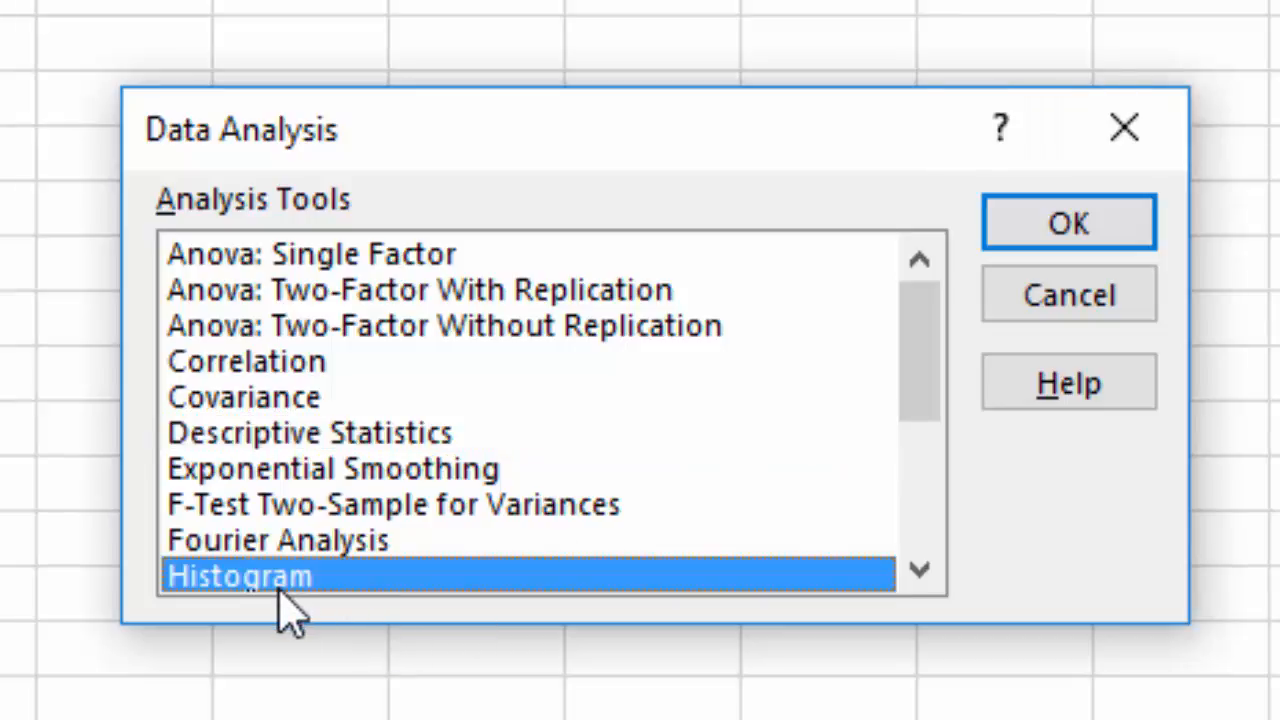
pyautogui.click(1040, 224)
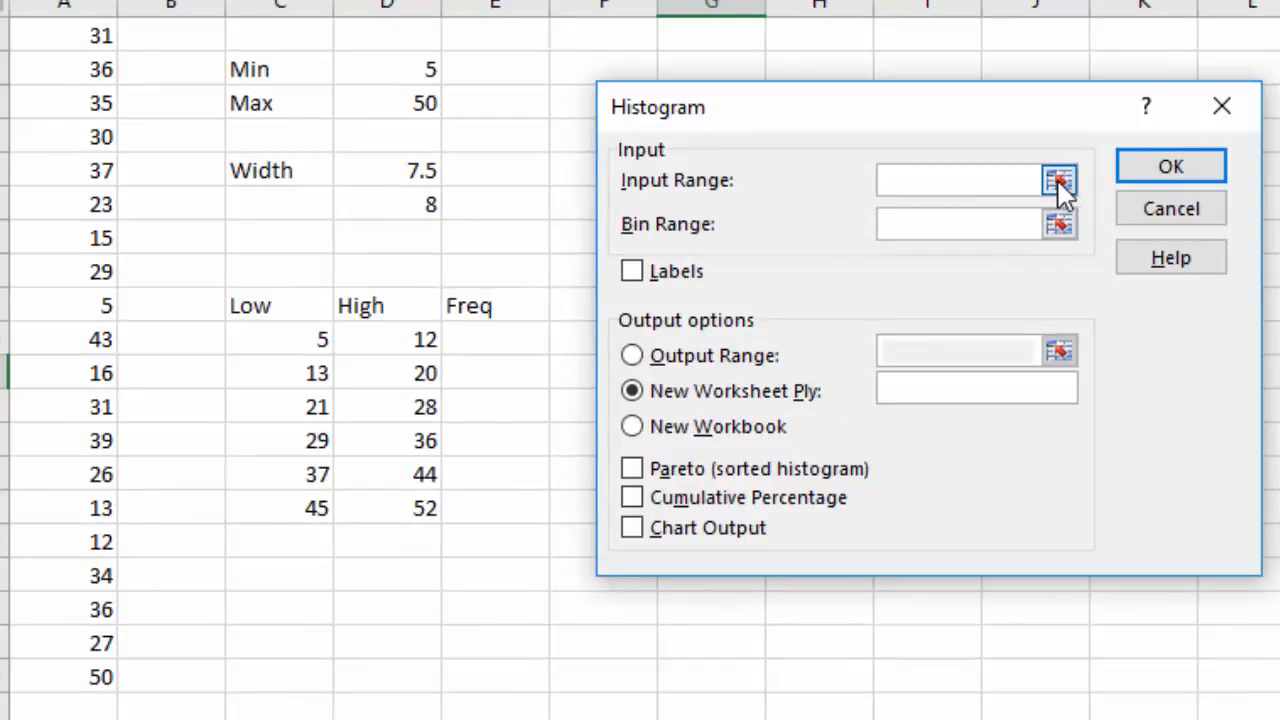
# Set the histogram's input range to A1:A20 and its bin range to the upper limits D10:D15.
pyautogui.click(1058, 181)
pyautogui.moveTo(78, 44); pyautogui.dragTo(80, 673)
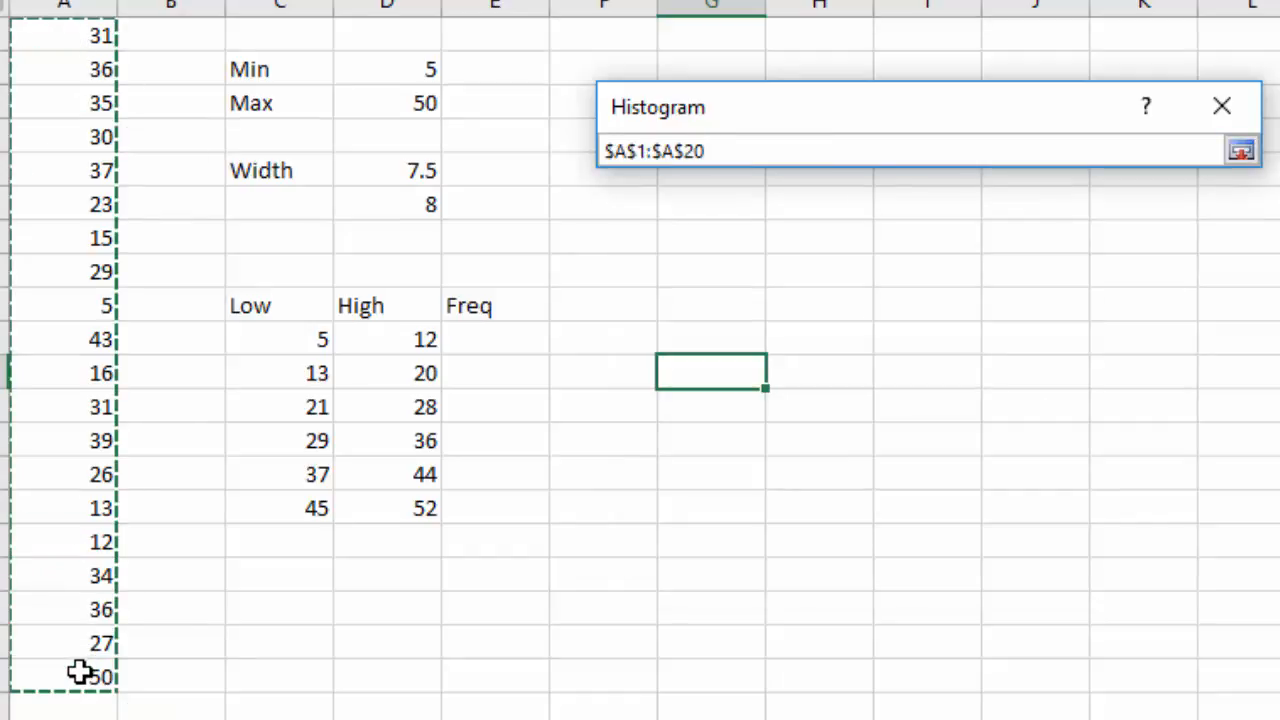
pyautogui.click(1243, 155)
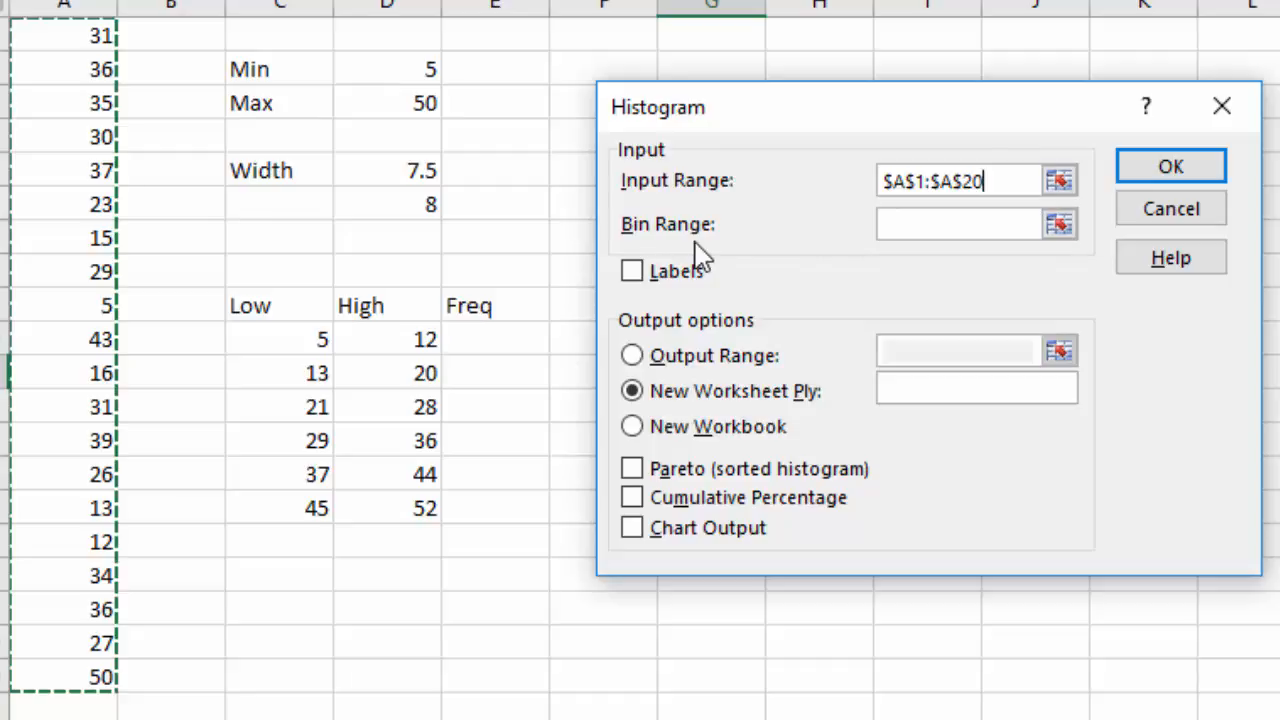
pyautogui.click(1059, 225)
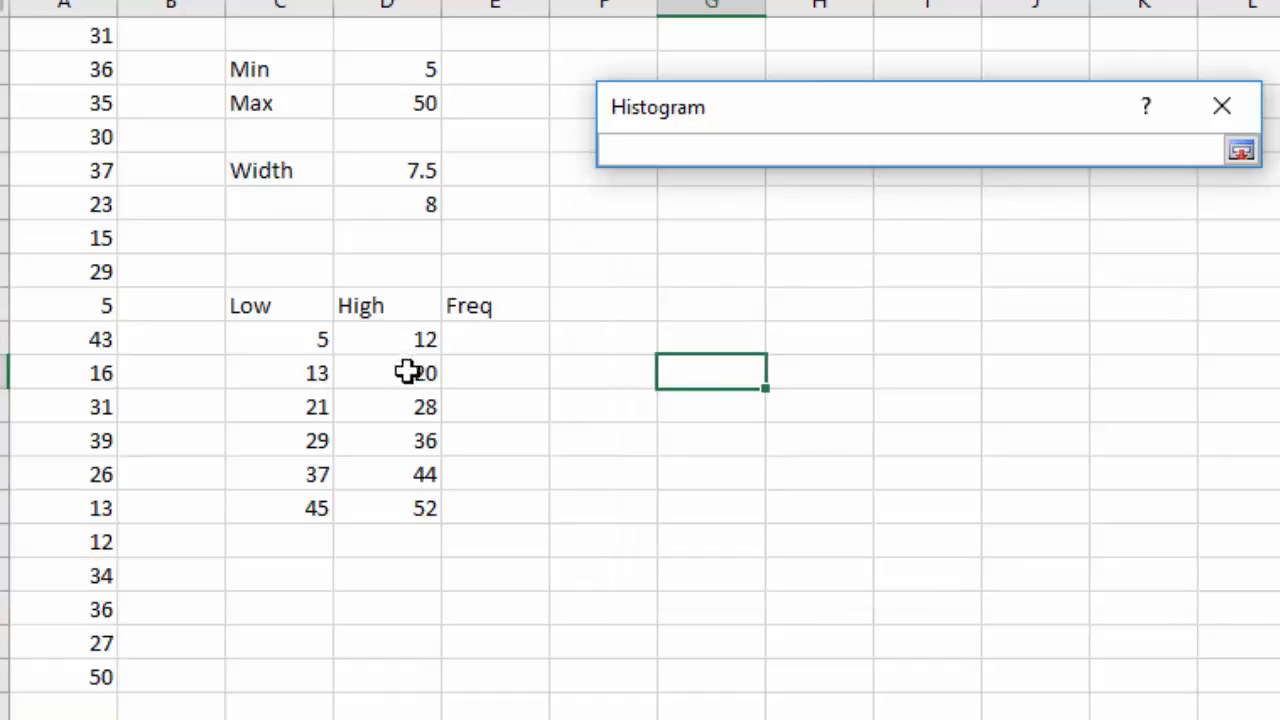
pyautogui.moveTo(400, 340); pyautogui.dragTo(403, 512)
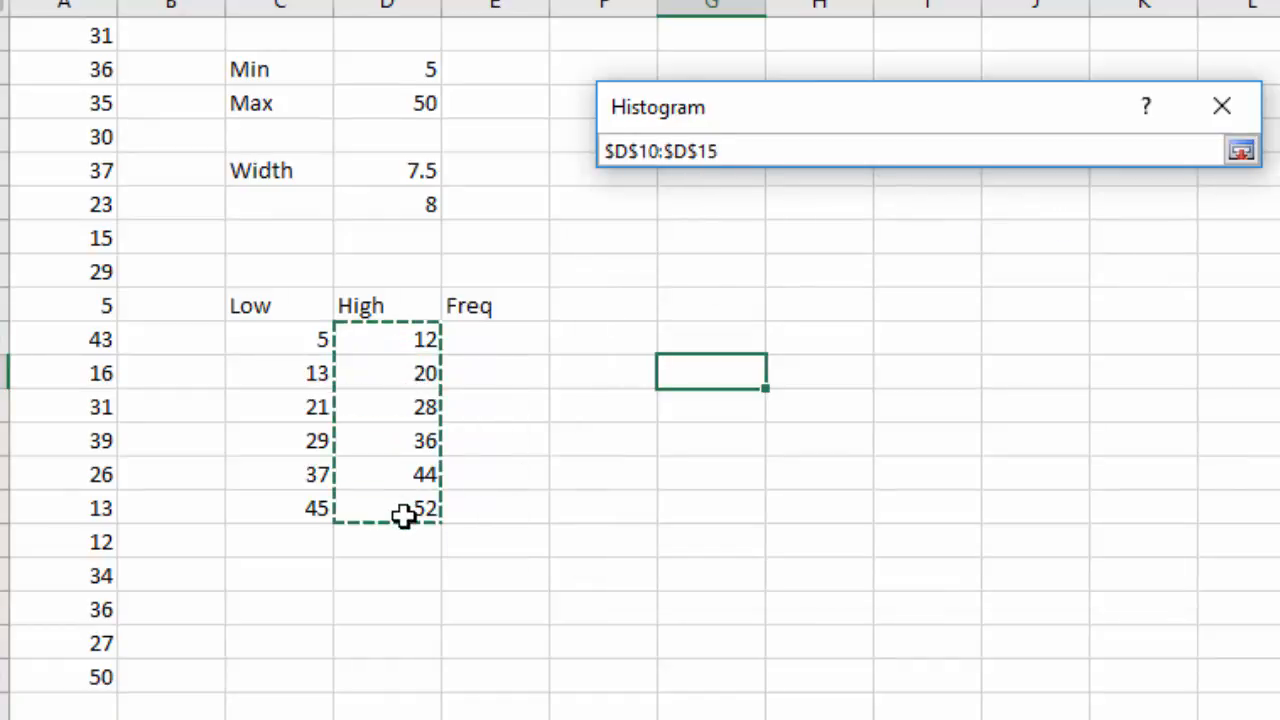
pyautogui.click(1241, 152)
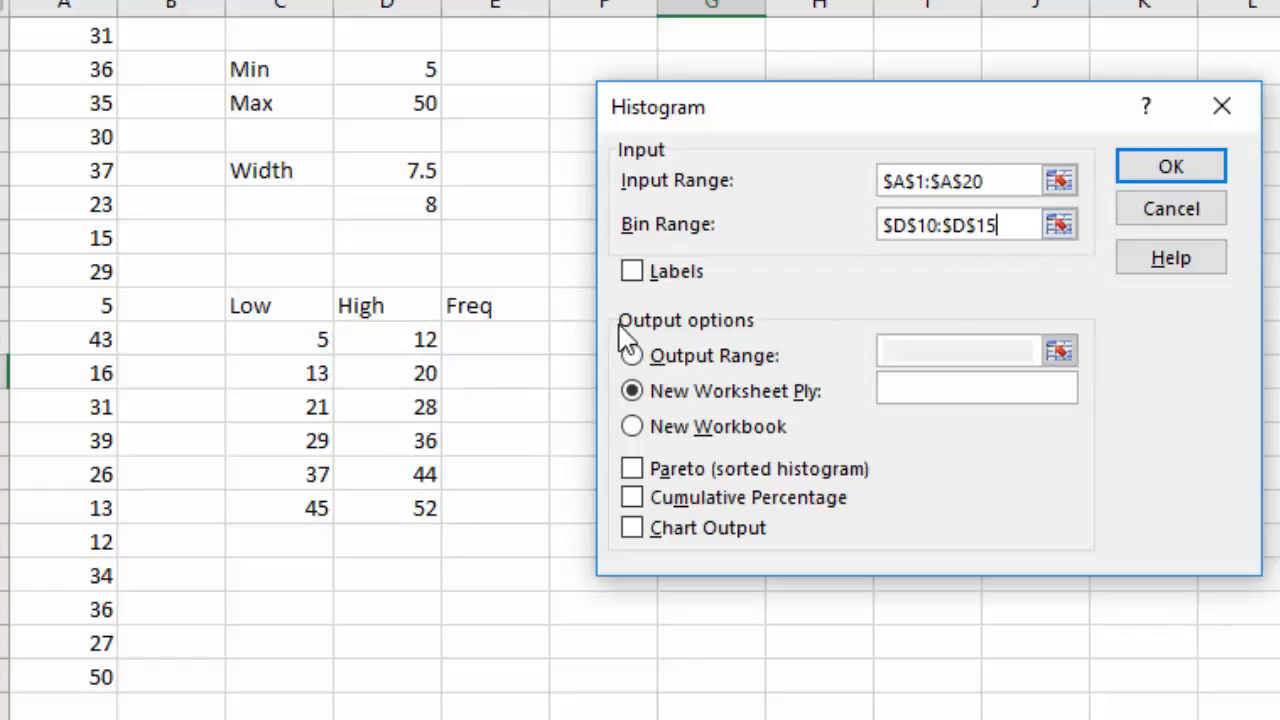
# Send the histogram output to cell G1, turn on chart output, and run the analysis.
pyautogui.click(630, 353)
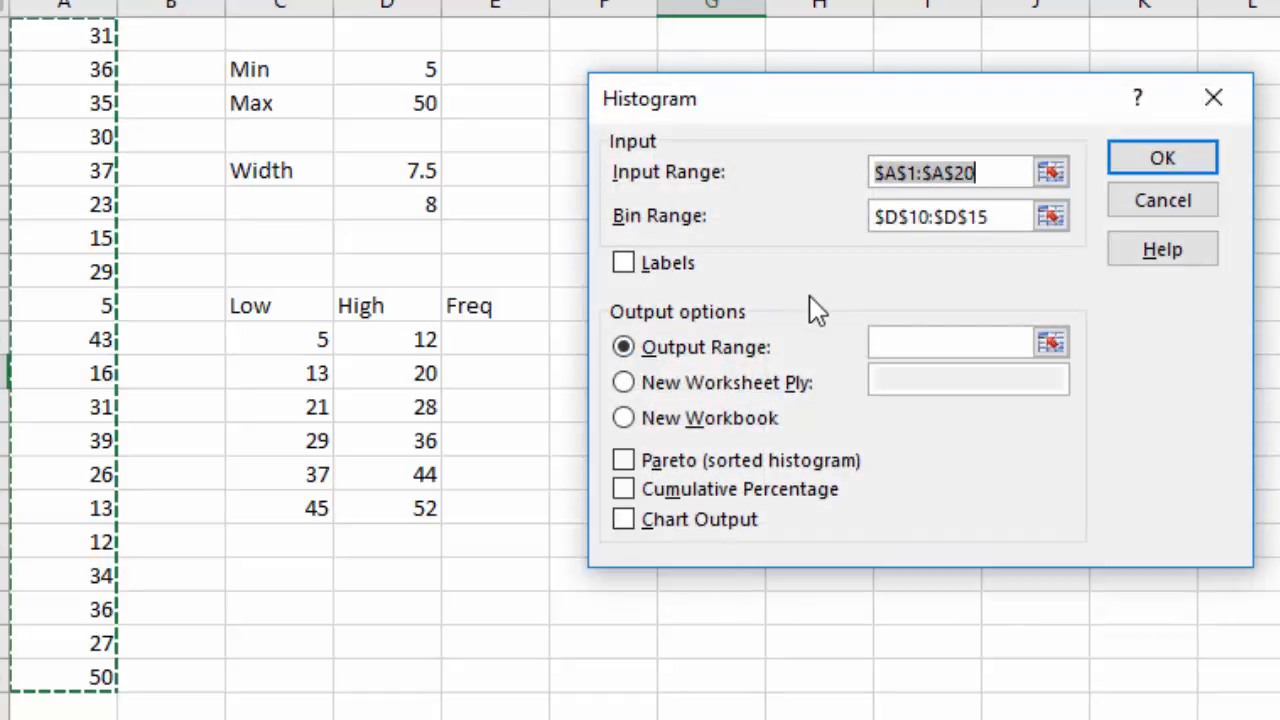
pyautogui.click(1049, 343)
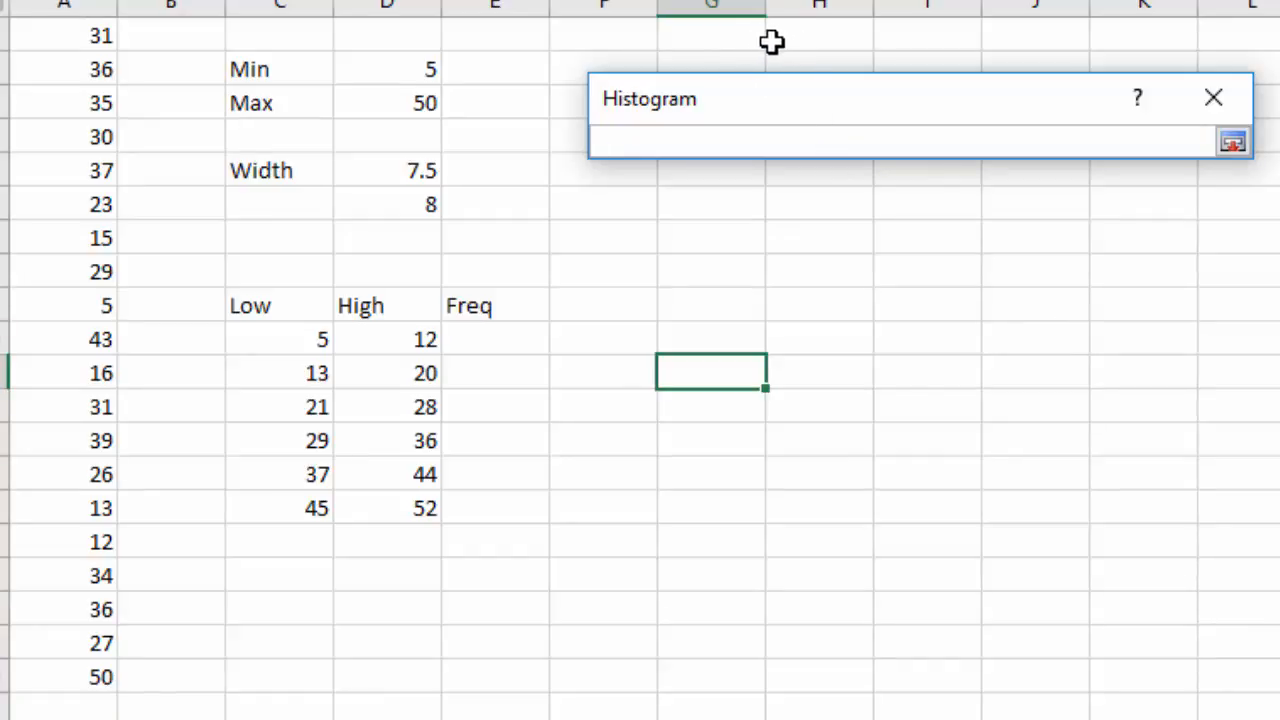
pyautogui.click(709, 44)
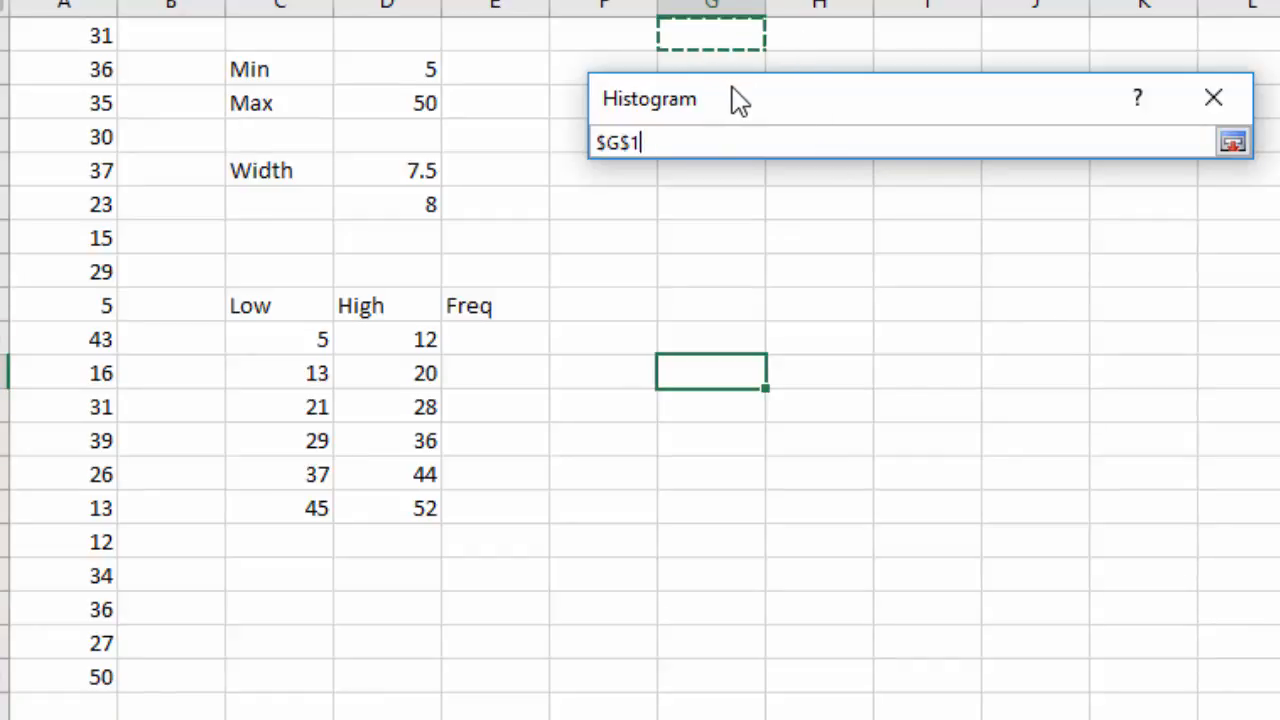
pyautogui.click(1232, 143)
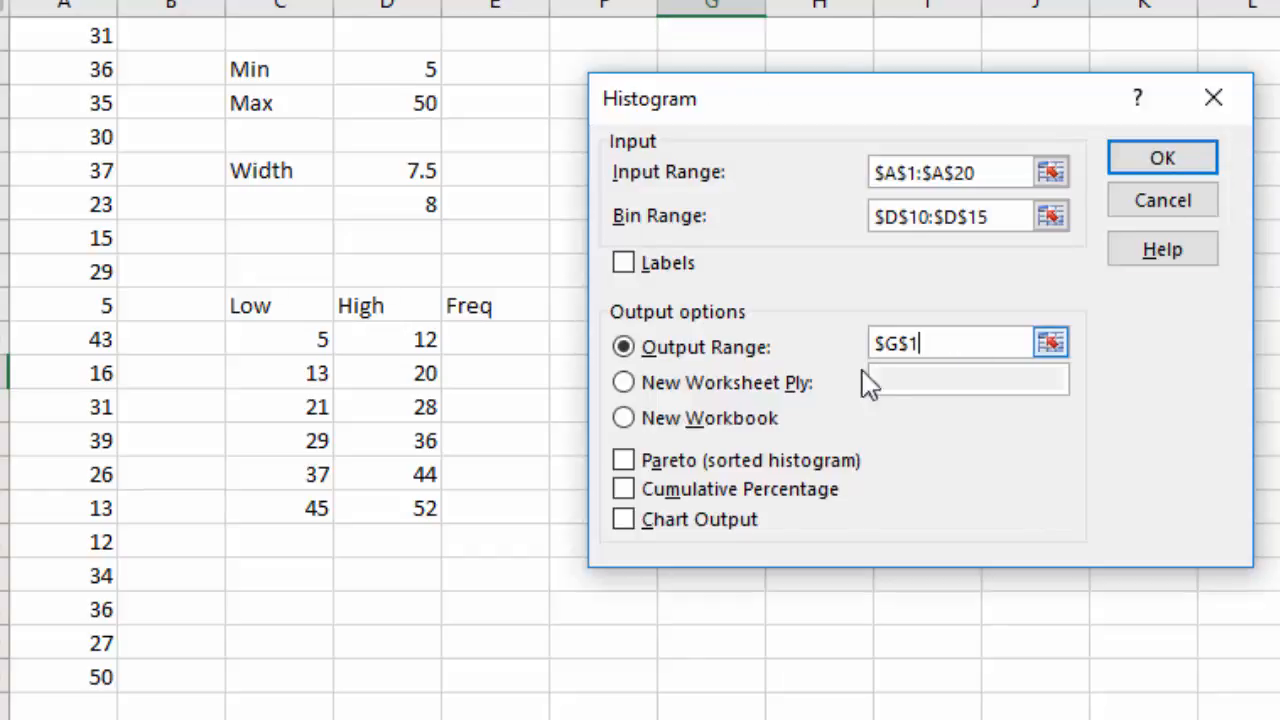
pyautogui.click(624, 521)
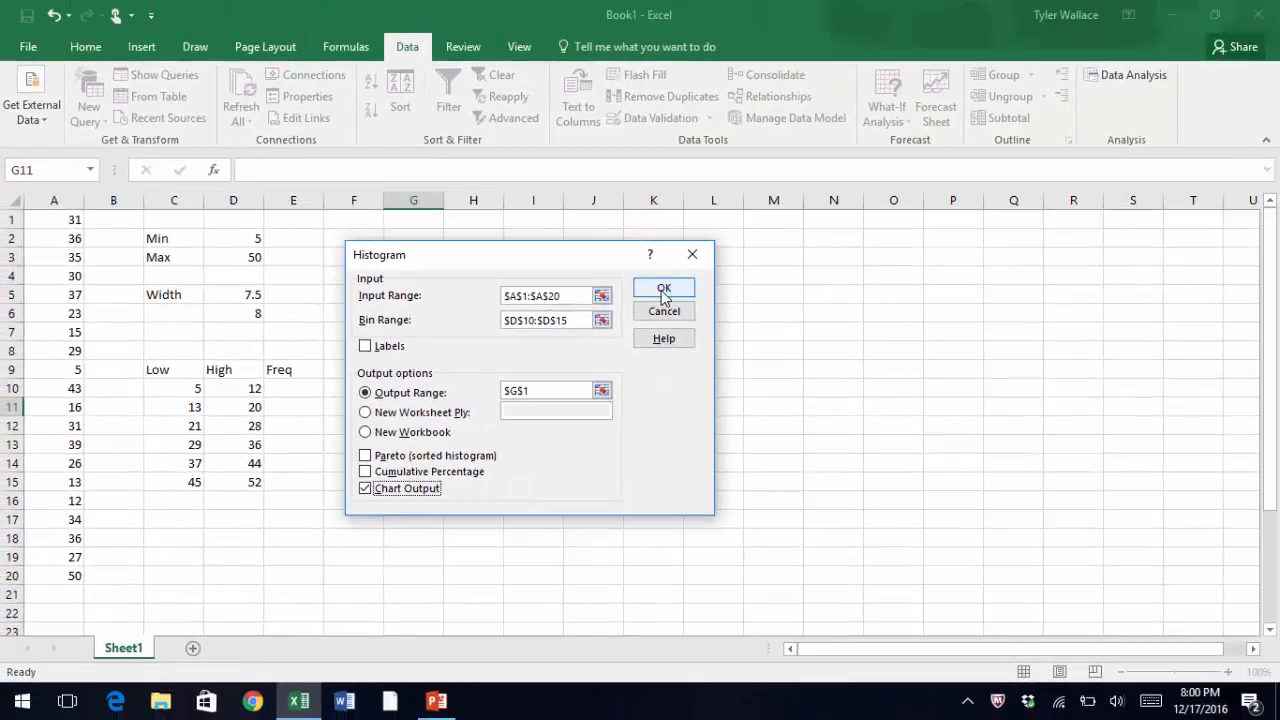
pyautogui.click(1162, 158)
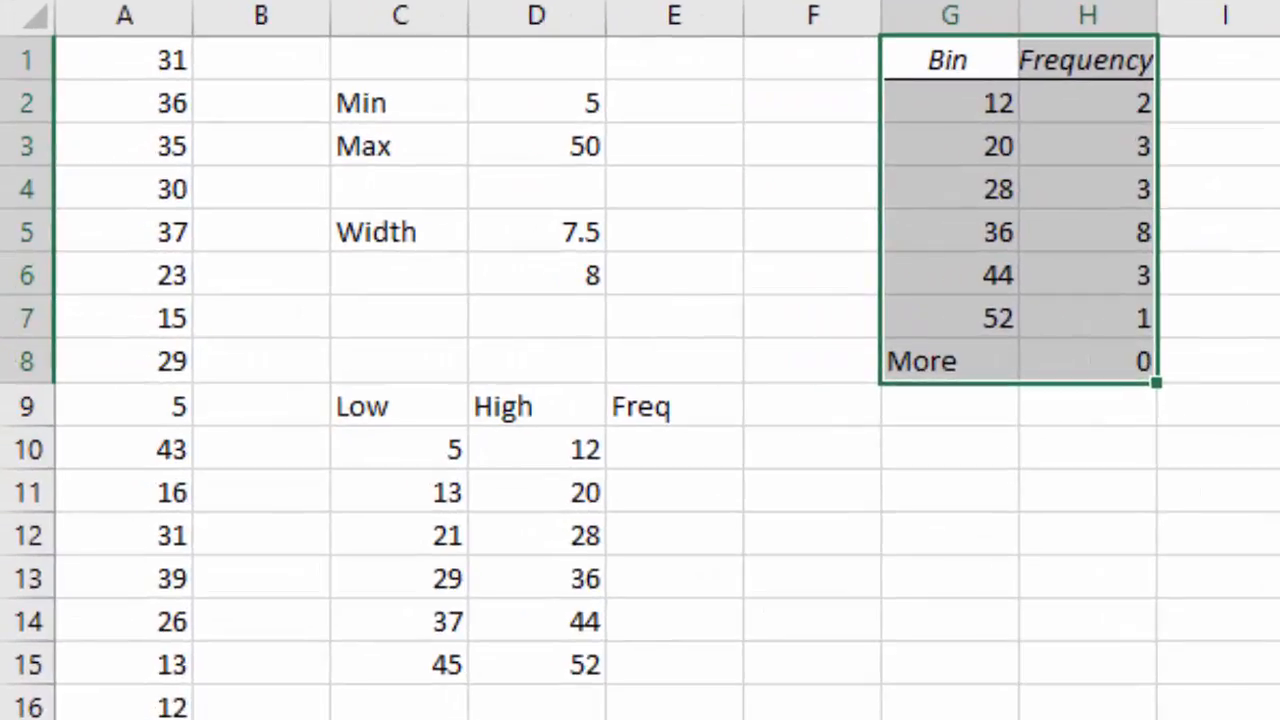
# Enter the histogram frequencies 2, 3, 3, 8, 3 and 1 into the Freq column, cells E10 to E15.
pyautogui.moveTo(974, 95); pyautogui.dragTo(998, 330)
pyautogui.moveTo(1130, 210); pyautogui.dragTo(1129, 317)
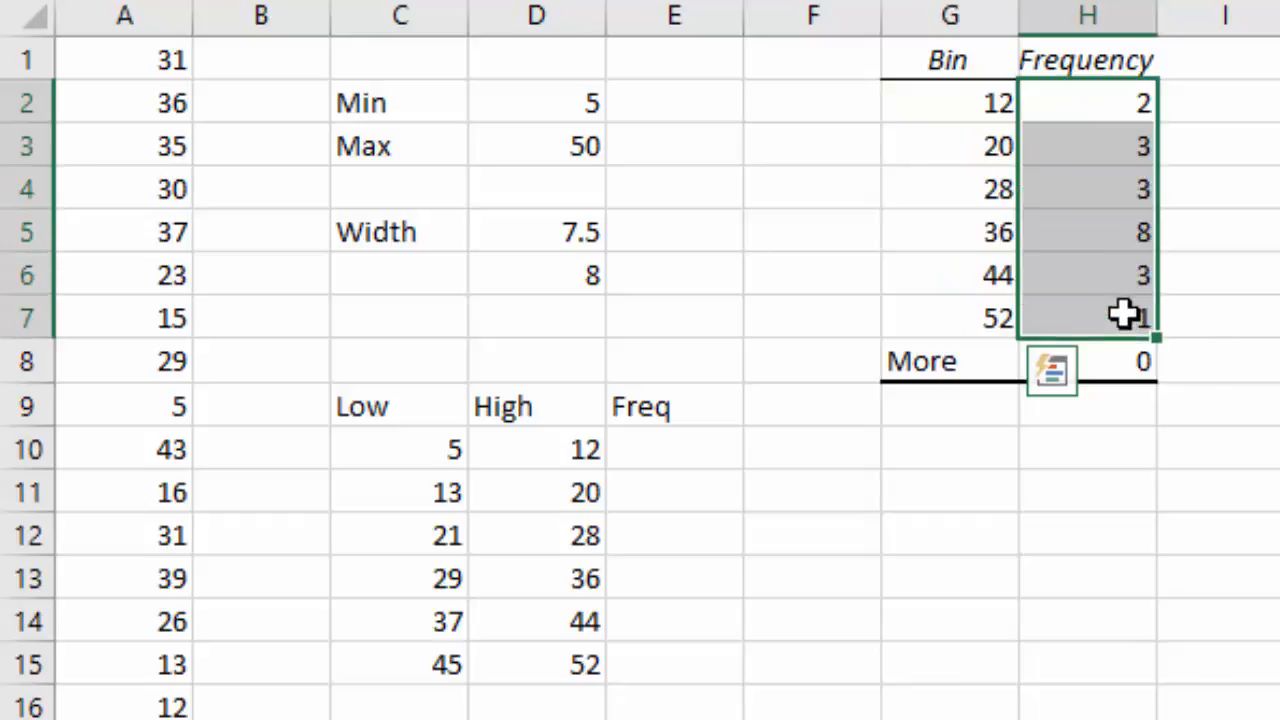
pyautogui.click(663, 463)
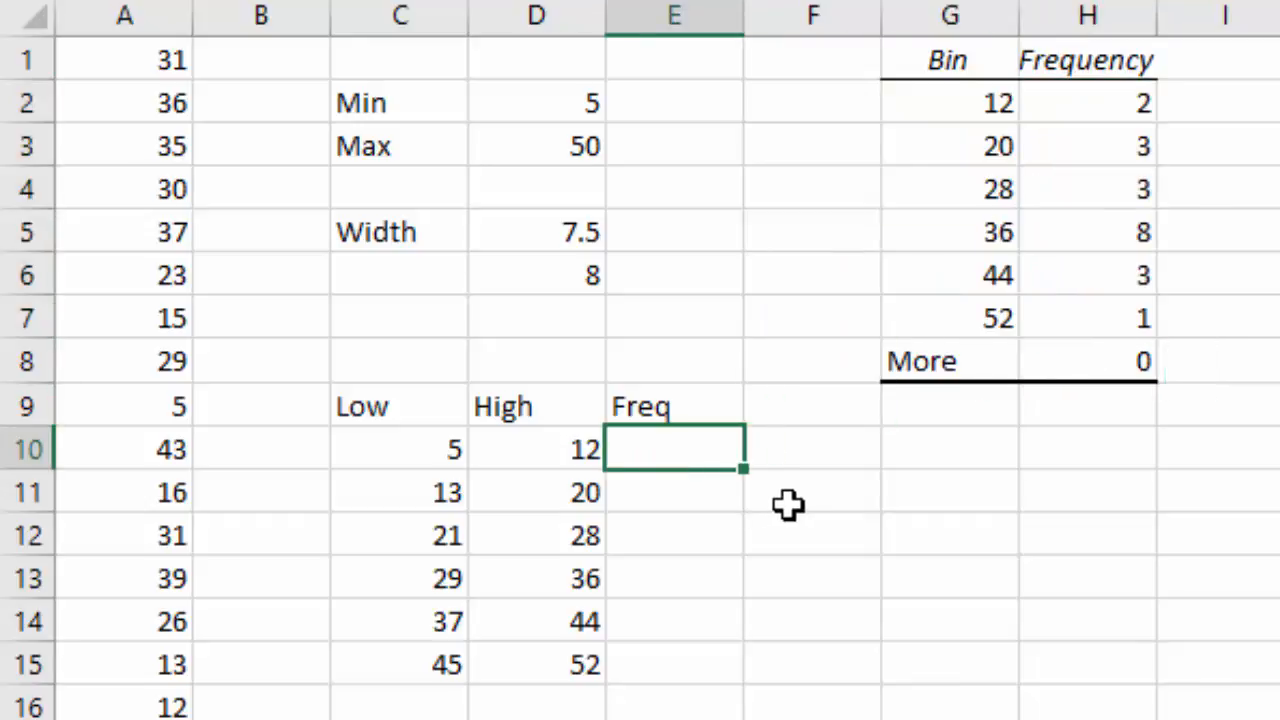
pyautogui.write('2')
pyautogui.press('Return')
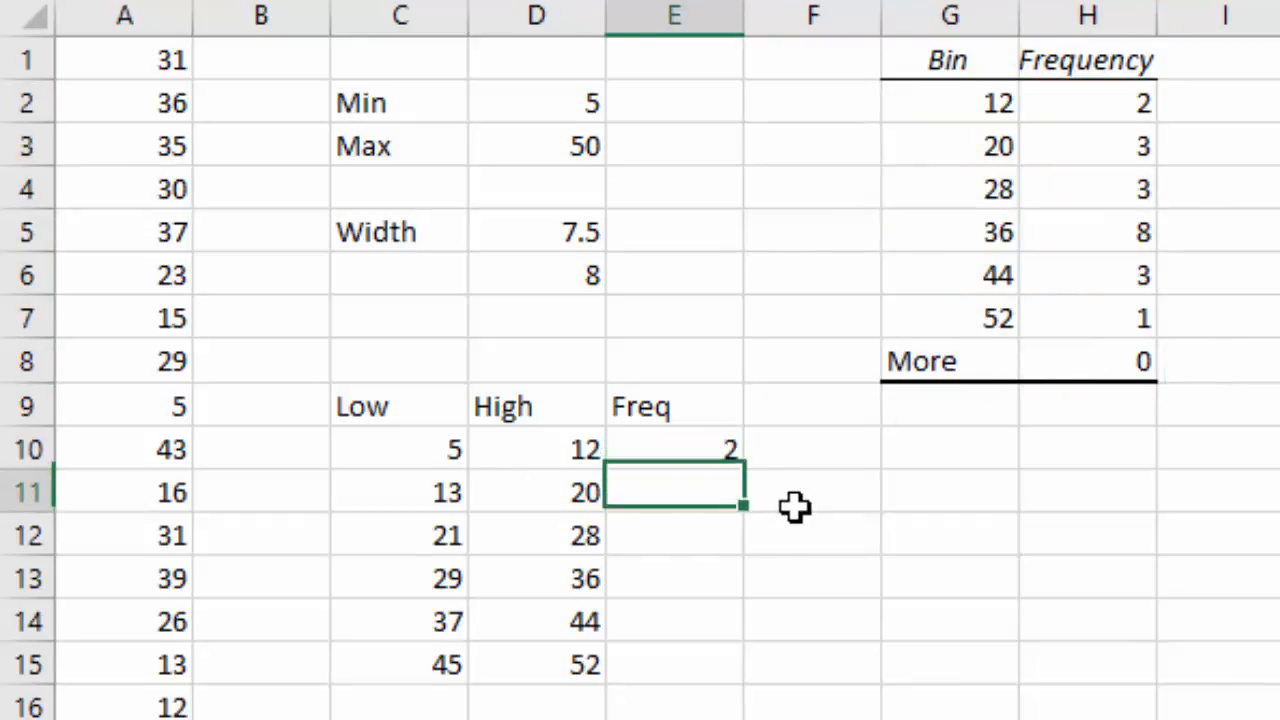
pyautogui.write('3')
pyautogui.press('Return')
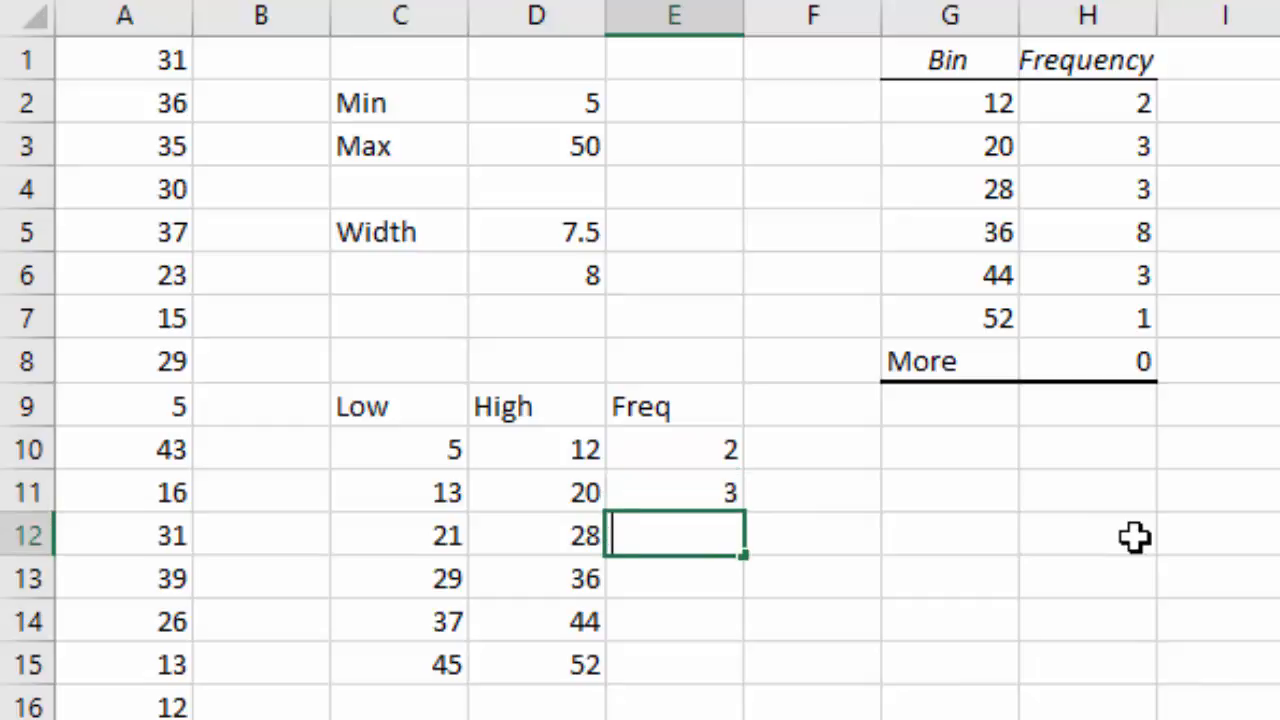
pyautogui.write('3')
pyautogui.press('Return')
pyautogui.write('8')
pyautogui.press('Return')
pyautogui.write('3')
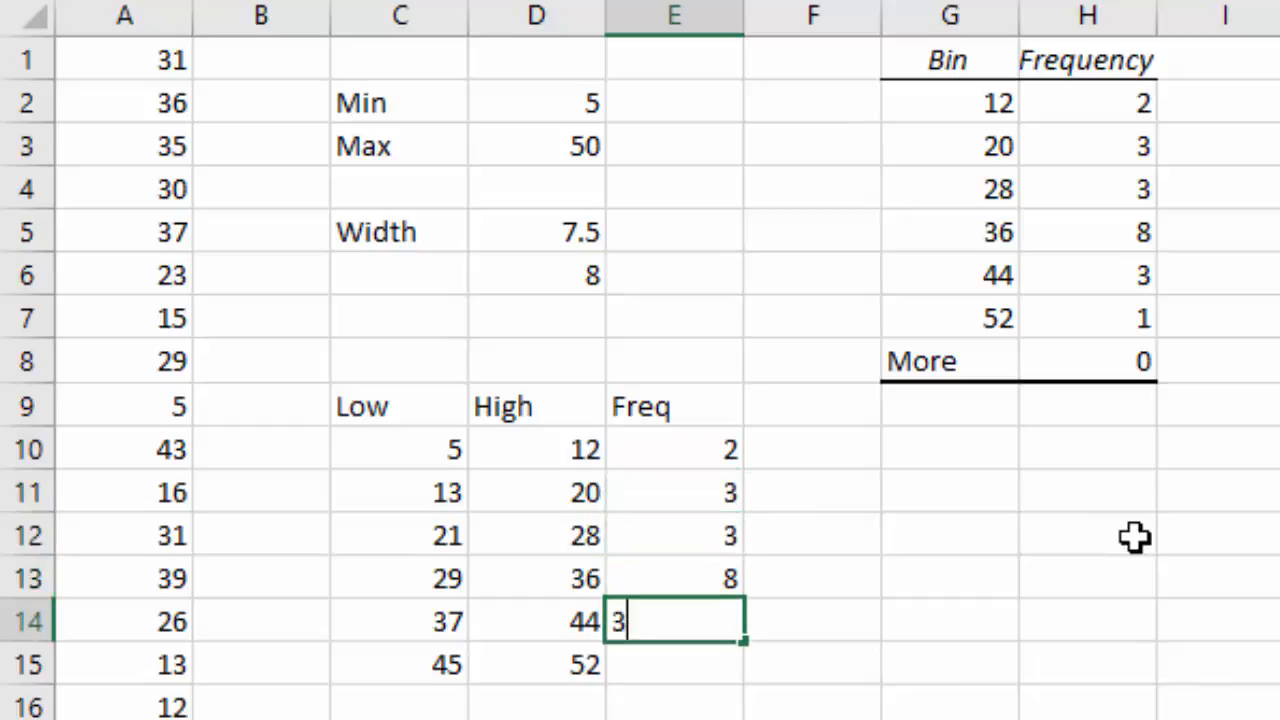
pyautogui.press('Return')
pyautogui.write('1')
pyautogui.press('Return')
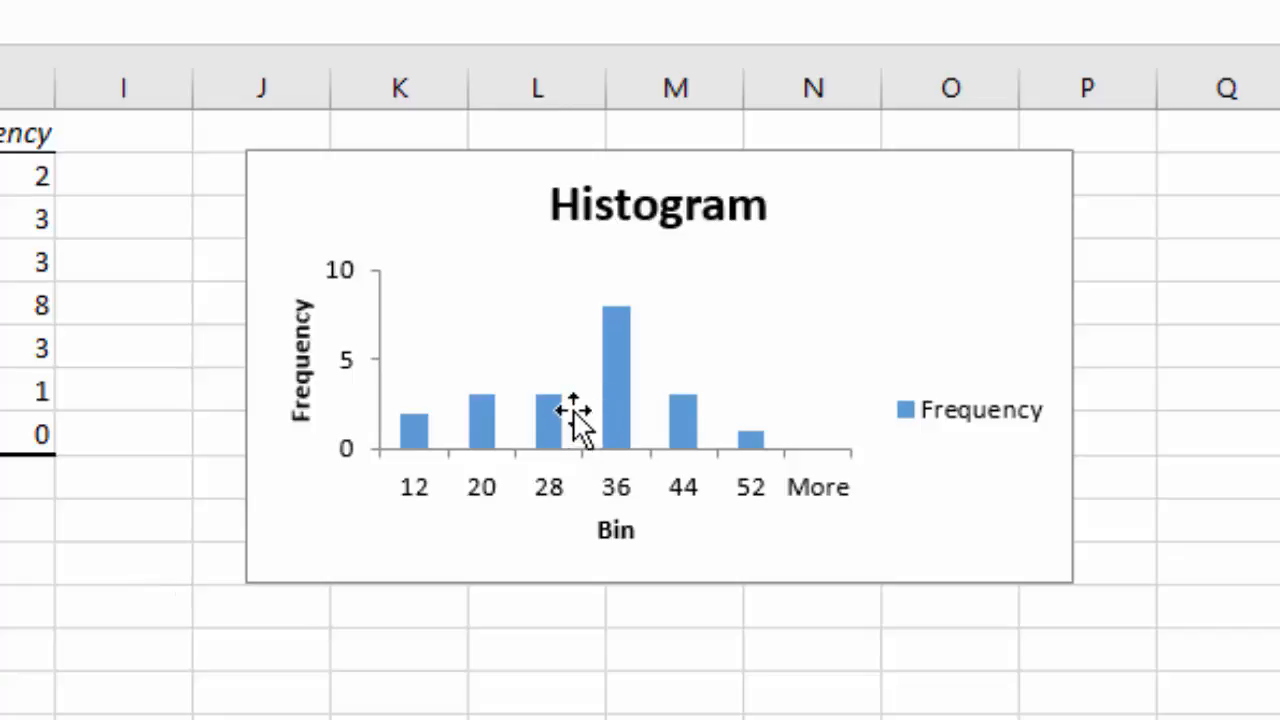
# Open the histogram bars' series formatting and set the gap width to 0%.
pyautogui.moveTo(618, 380)
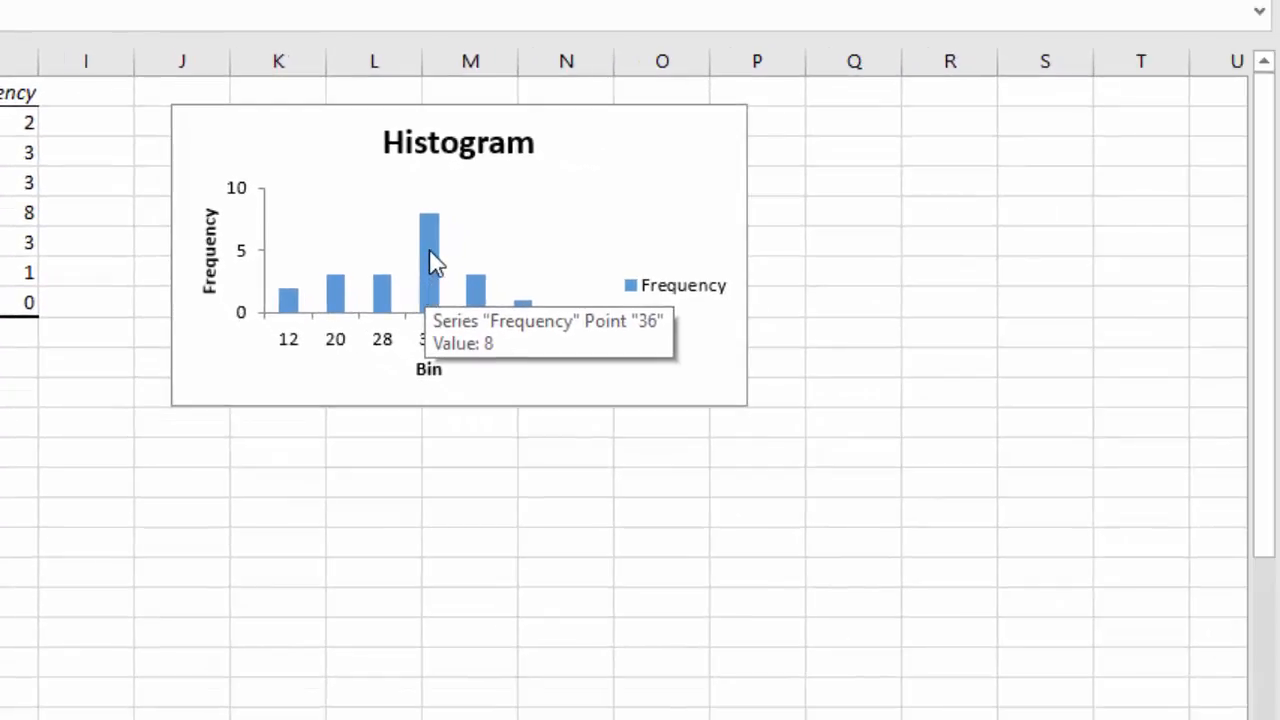
pyautogui.click(432, 265)
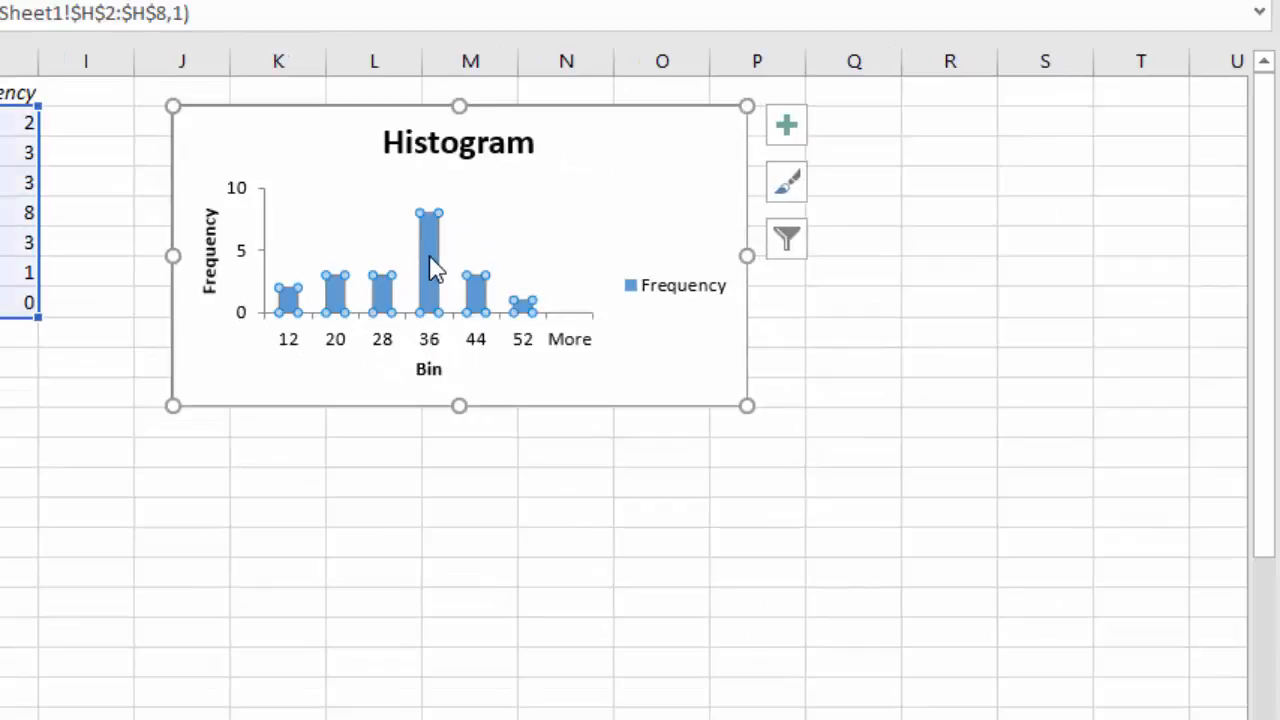
pyautogui.doubleClick(432, 265)
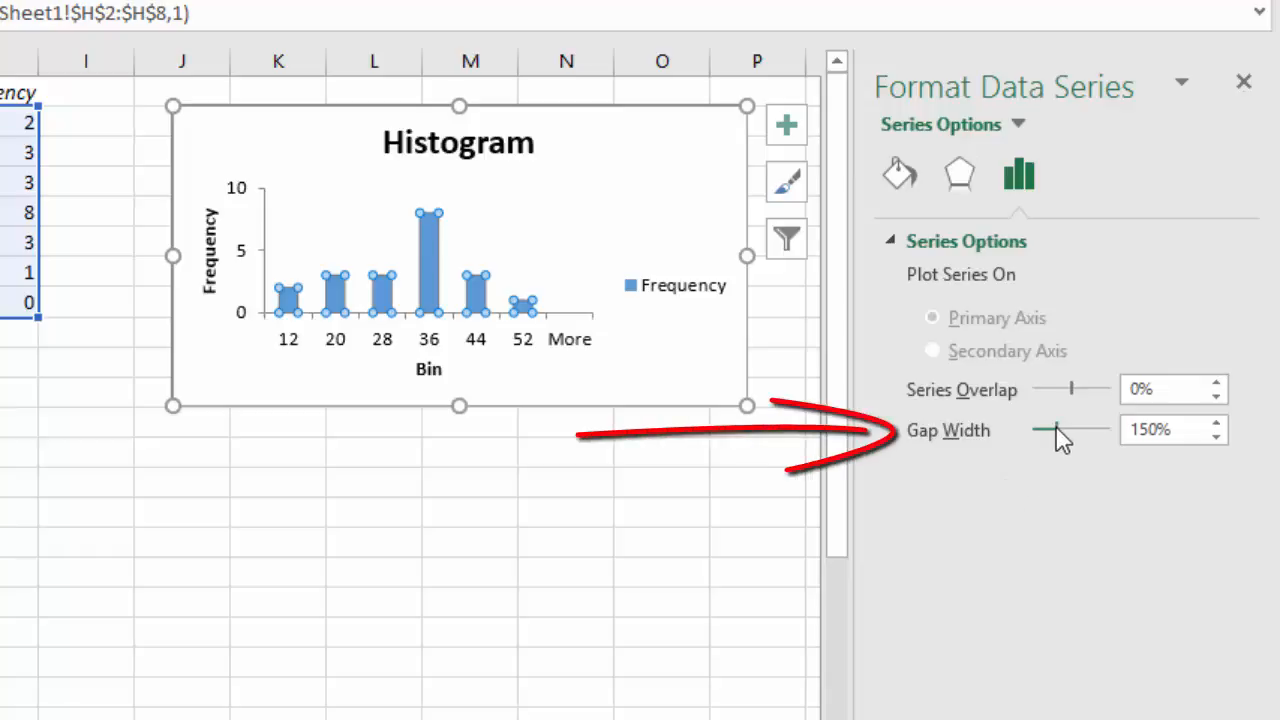
pyautogui.moveTo(1056, 429); pyautogui.dragTo(1022, 434)
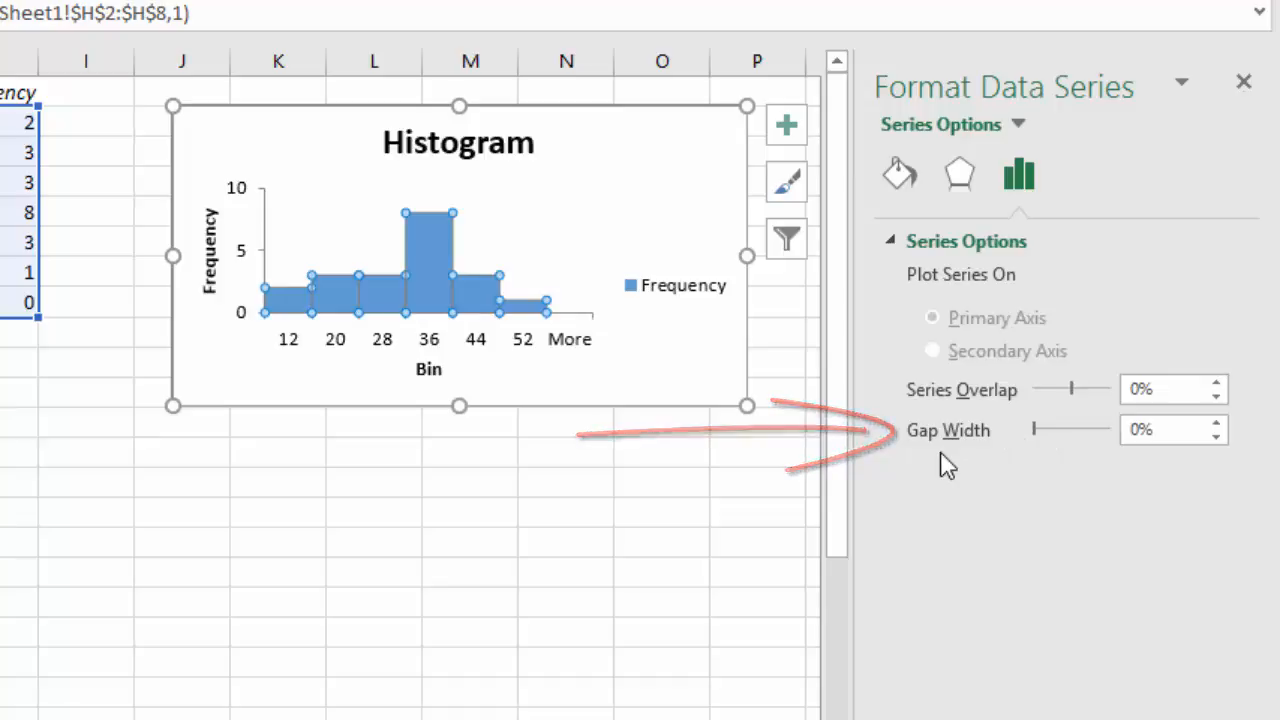
# Delete the legend from the histogram chart.
pyautogui.click(557, 277)
pyautogui.click(621, 250)
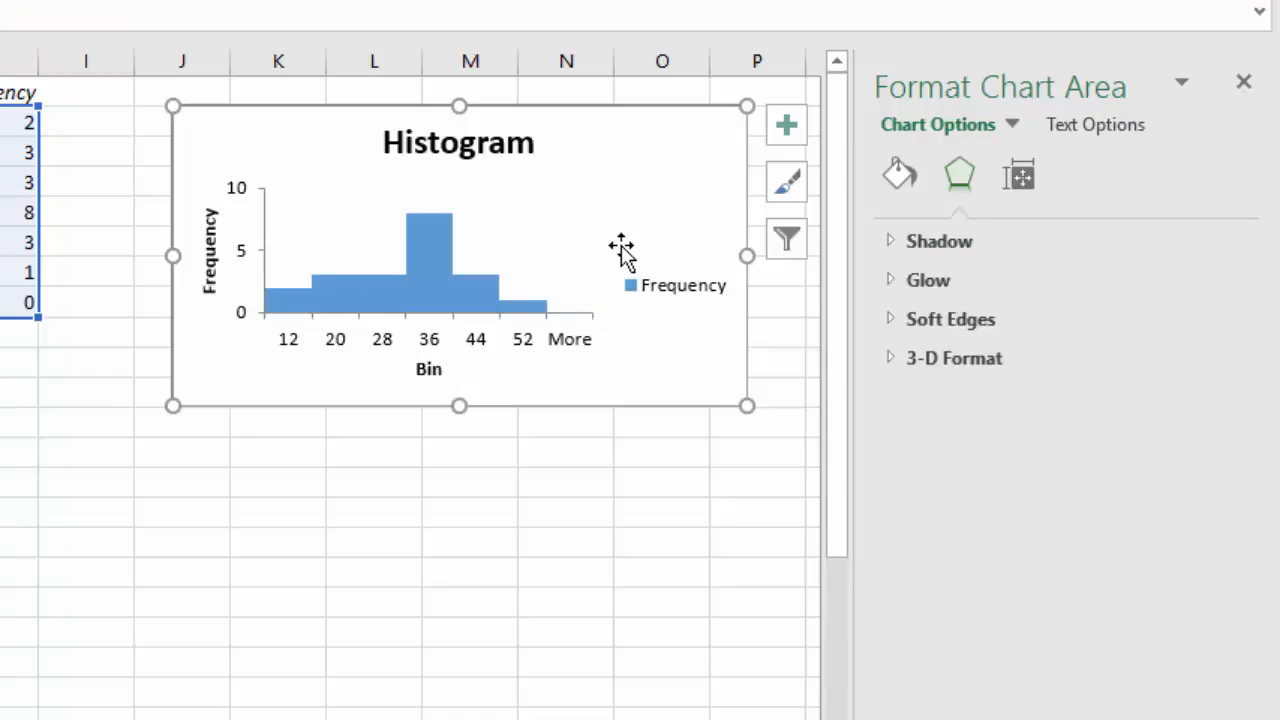
pyautogui.click(657, 292)
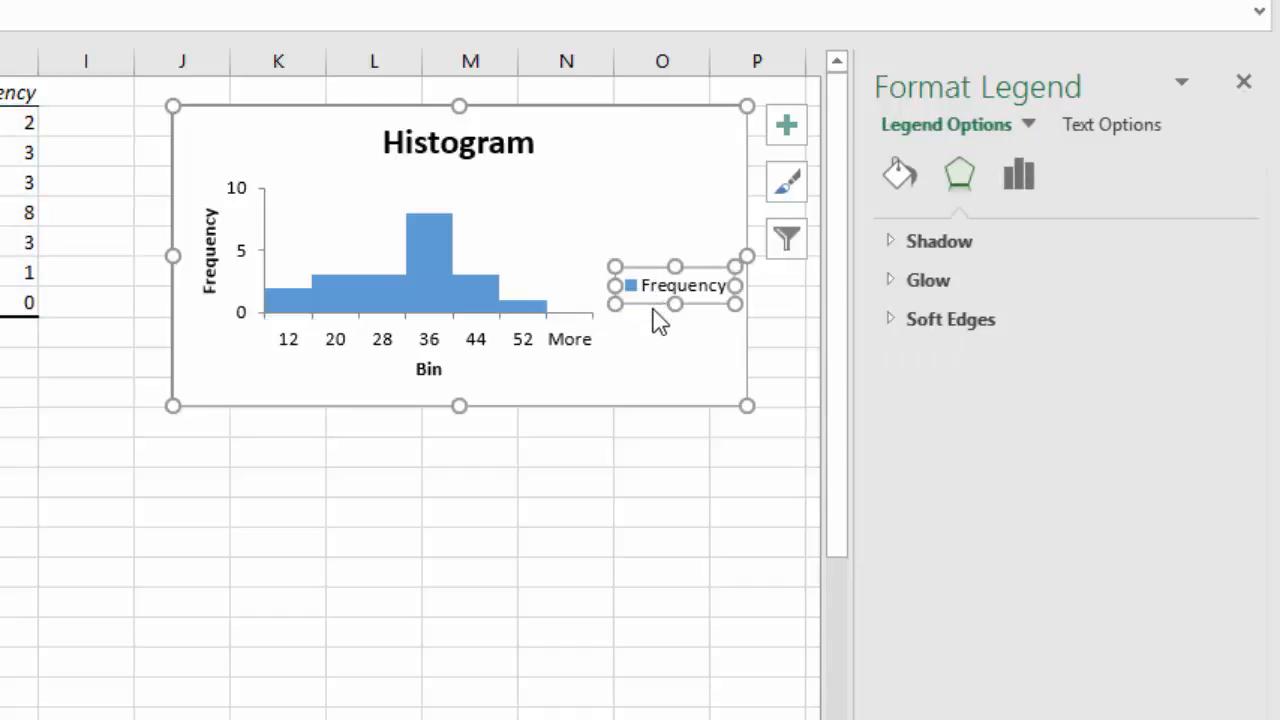
pyautogui.click(640, 344)
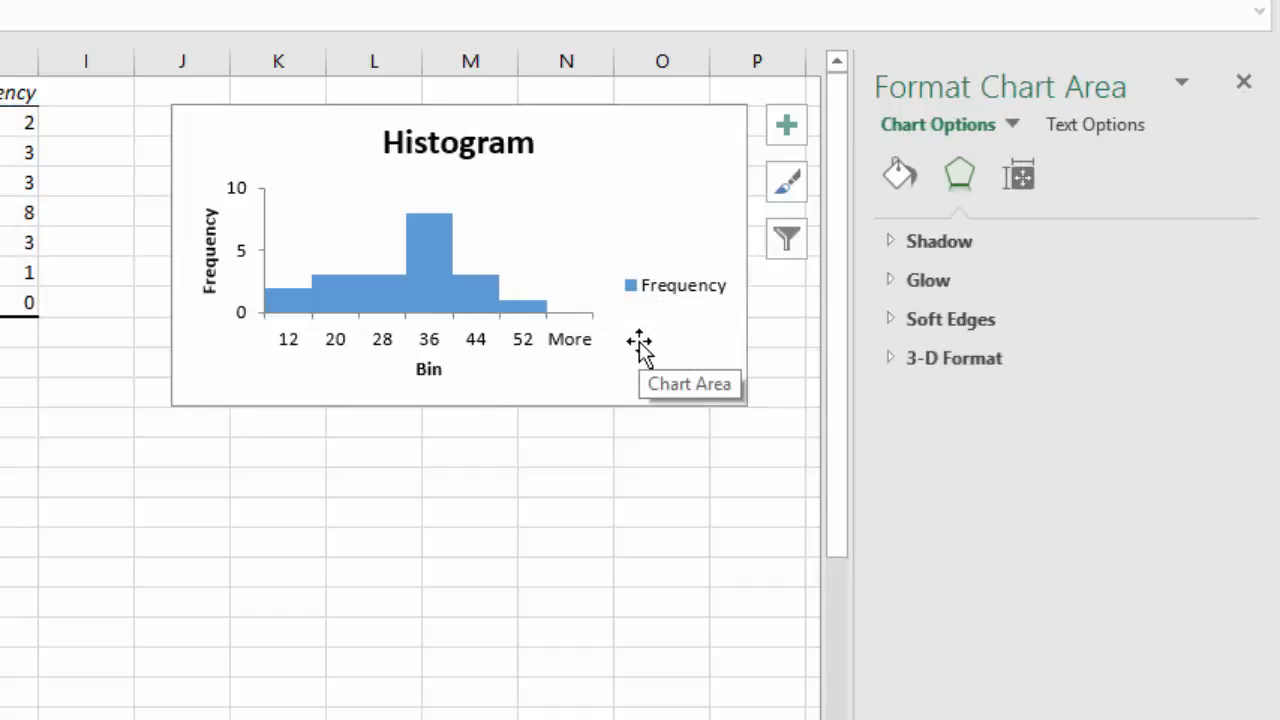
pyautogui.press('Delete')
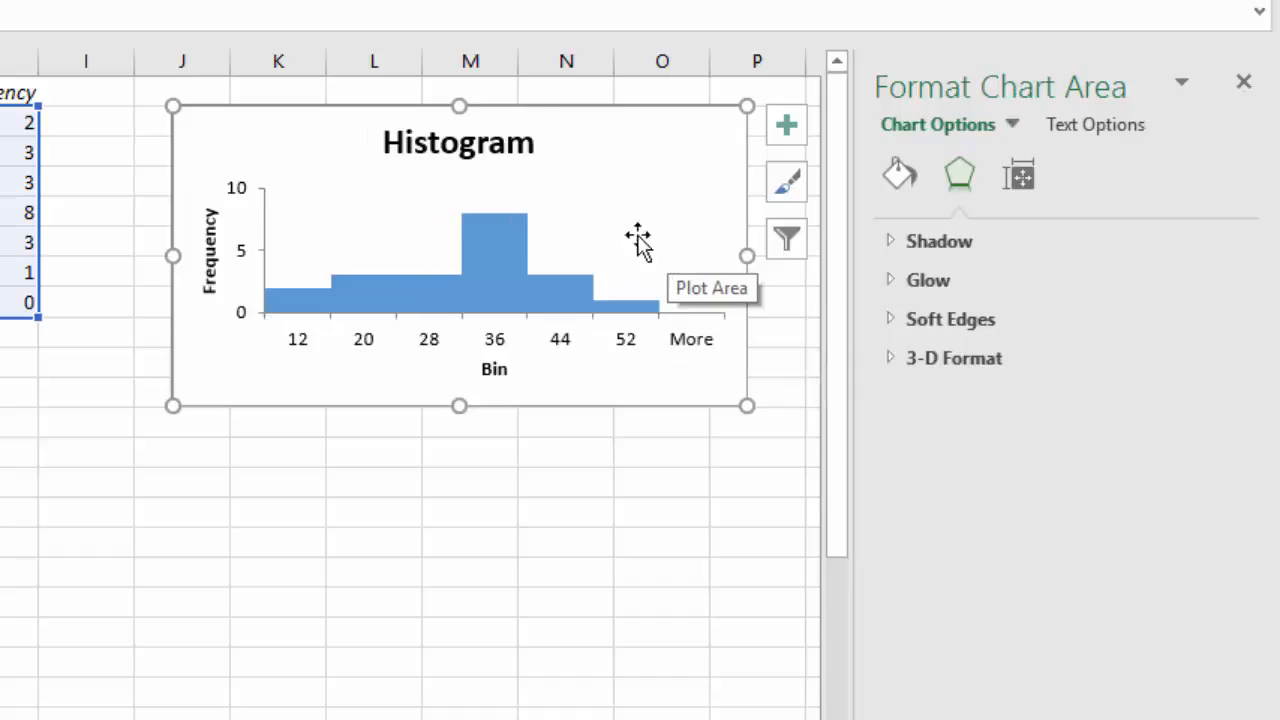
# Change the chart title to Exam Scores.
pyautogui.click(421, 145)
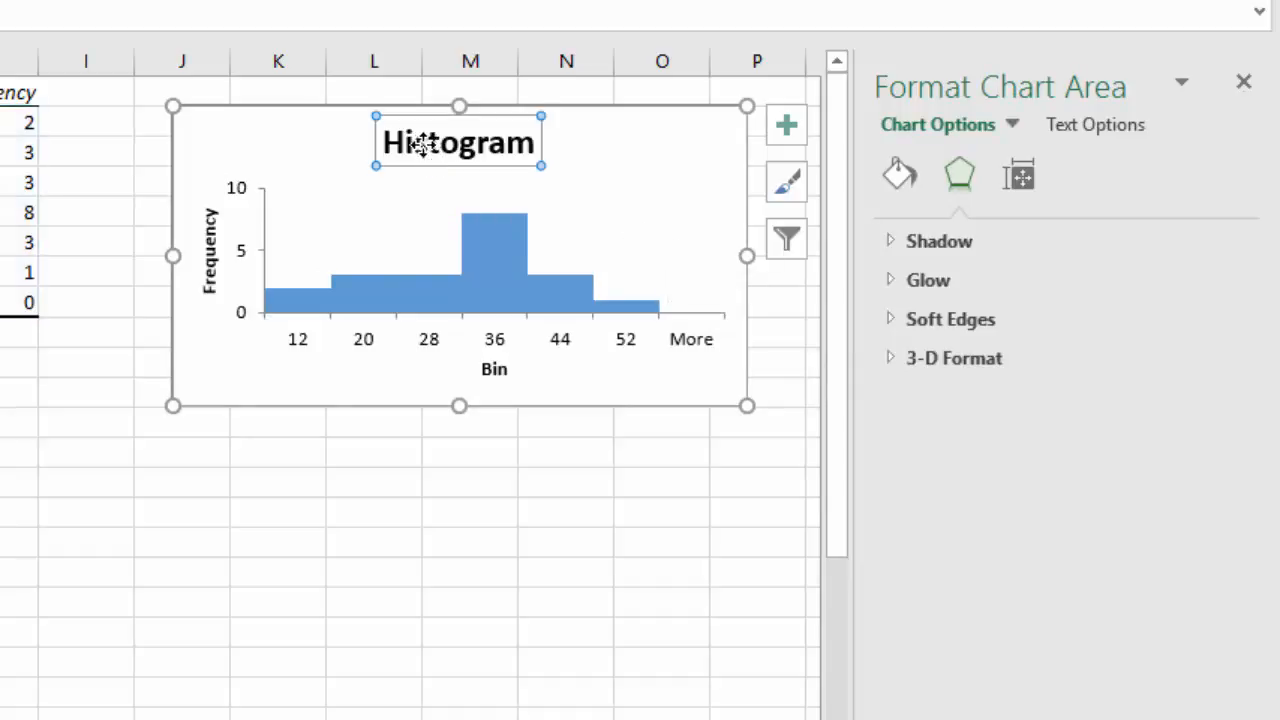
pyautogui.doubleClick(423, 146)
pyautogui.click(426, 148)
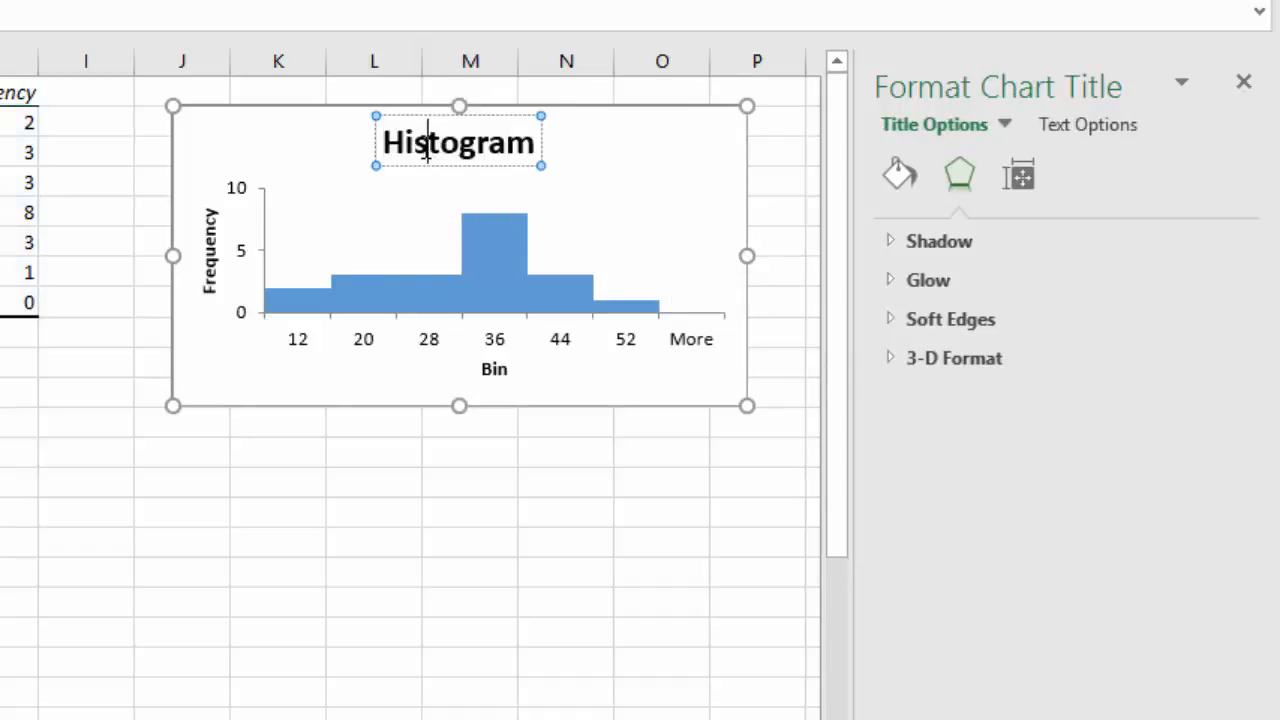
pyautogui.doubleClick(426, 150)
pyautogui.write('Ex')
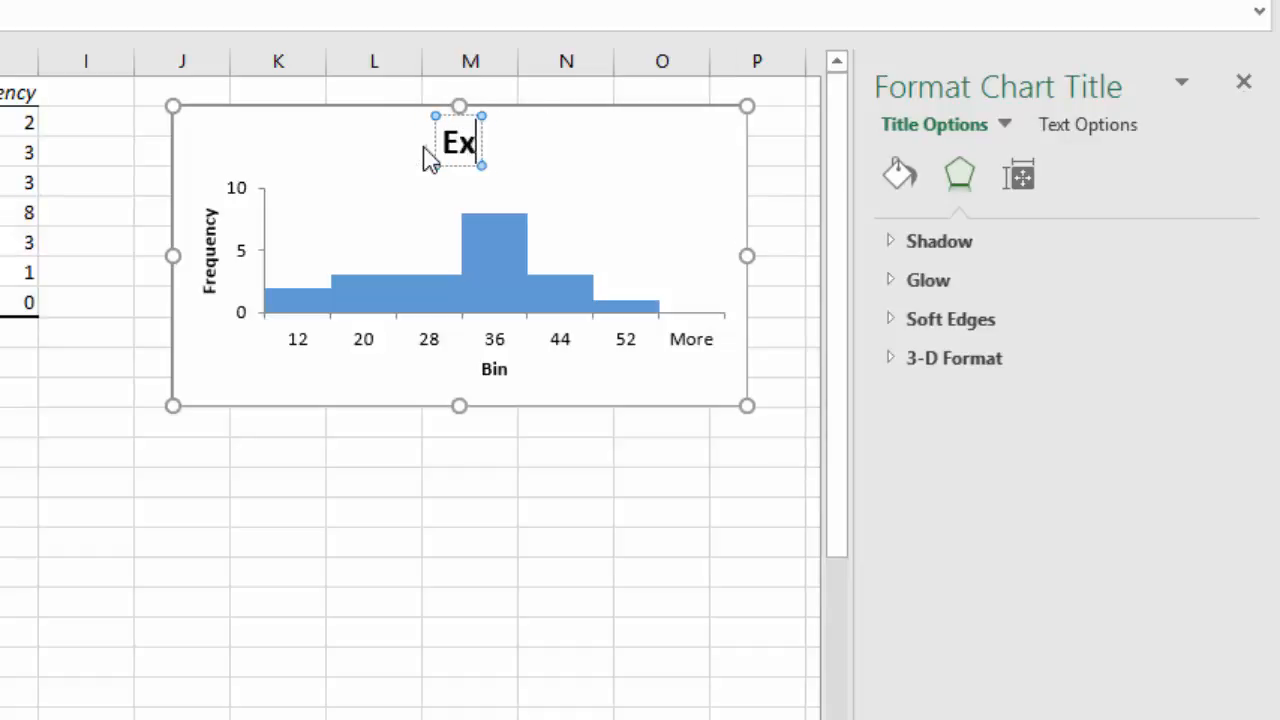
pyautogui.write('am Scores')
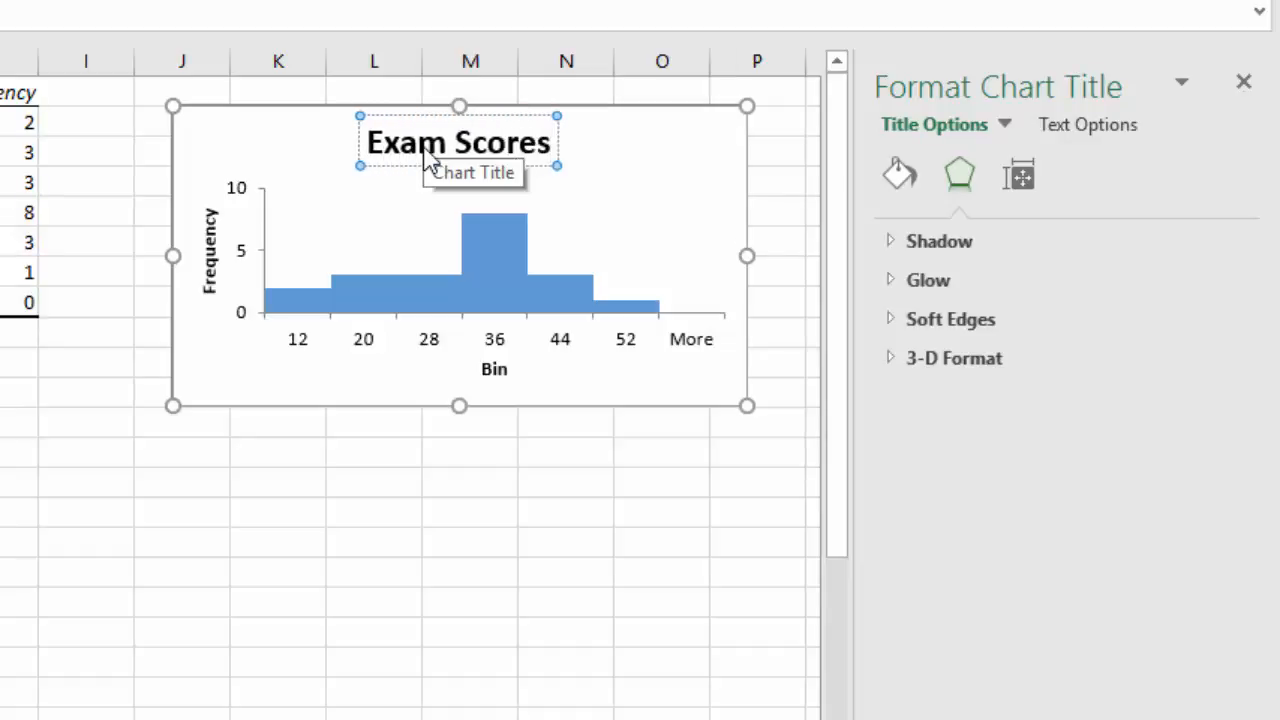
# Change the horizontal axis title to Score Range.
pyautogui.click(497, 373)
pyautogui.doubleClick(500, 372)
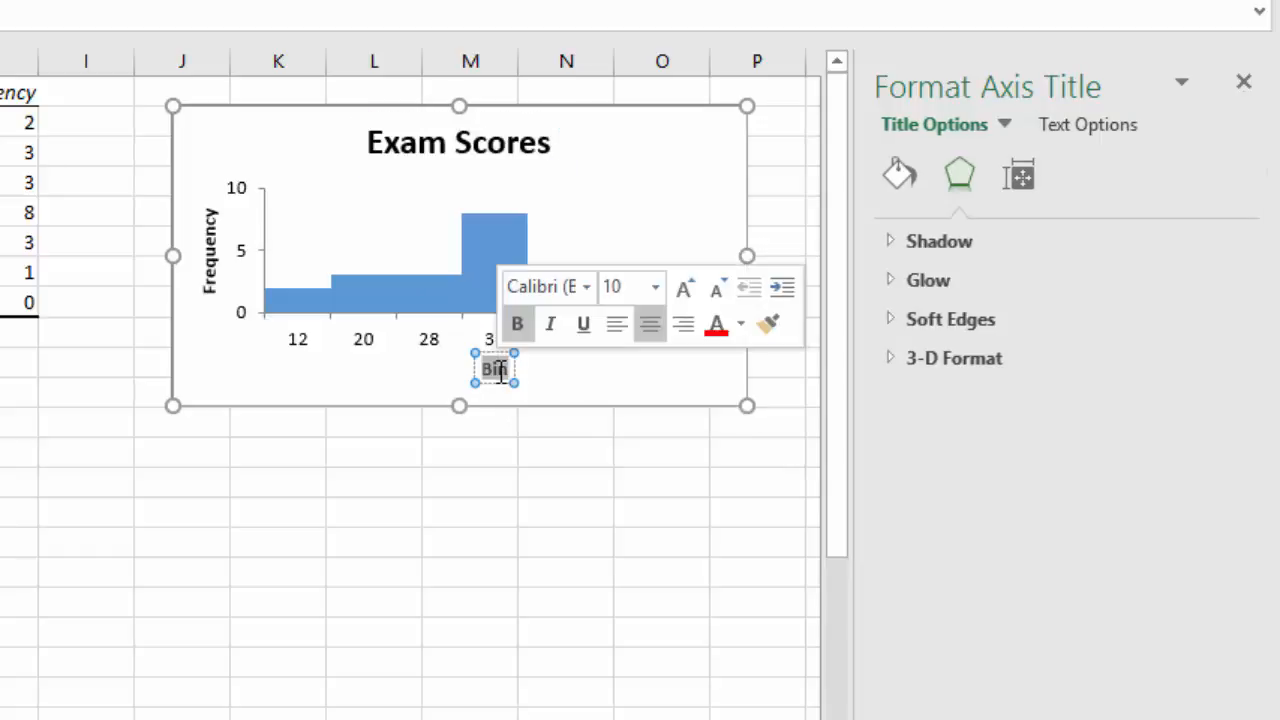
pyautogui.write('Score Rang')
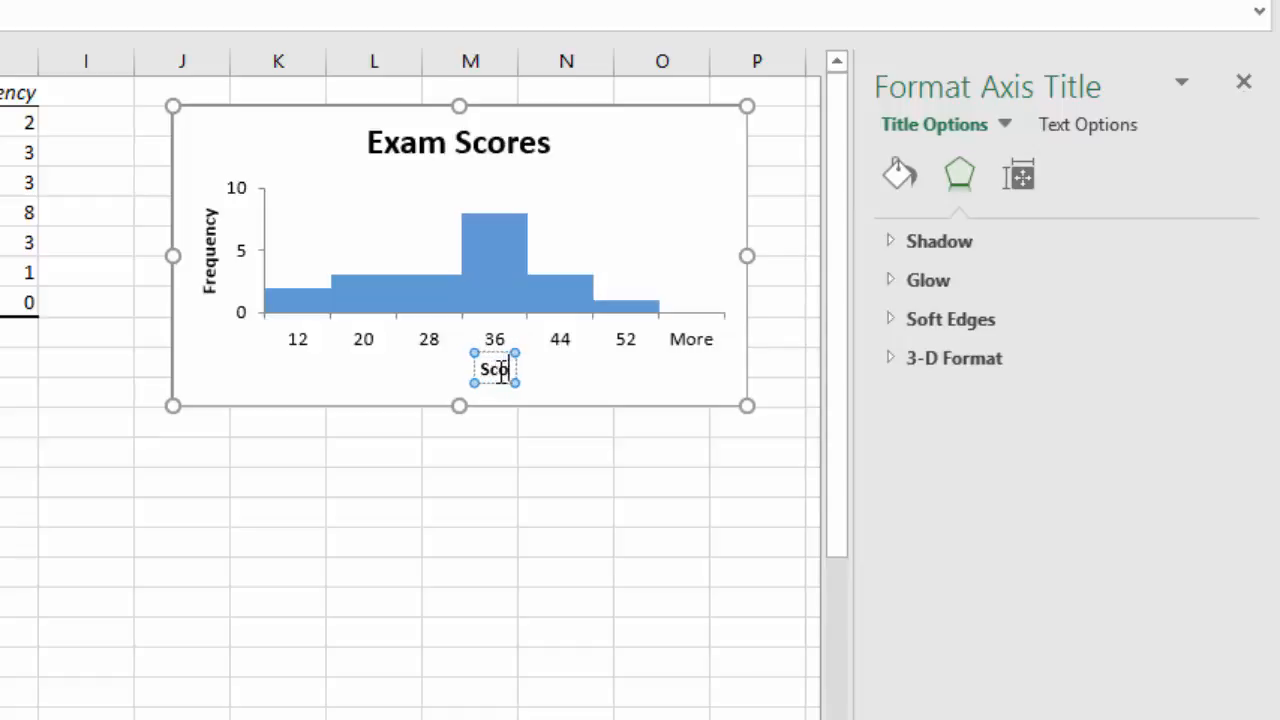
pyautogui.write('e')
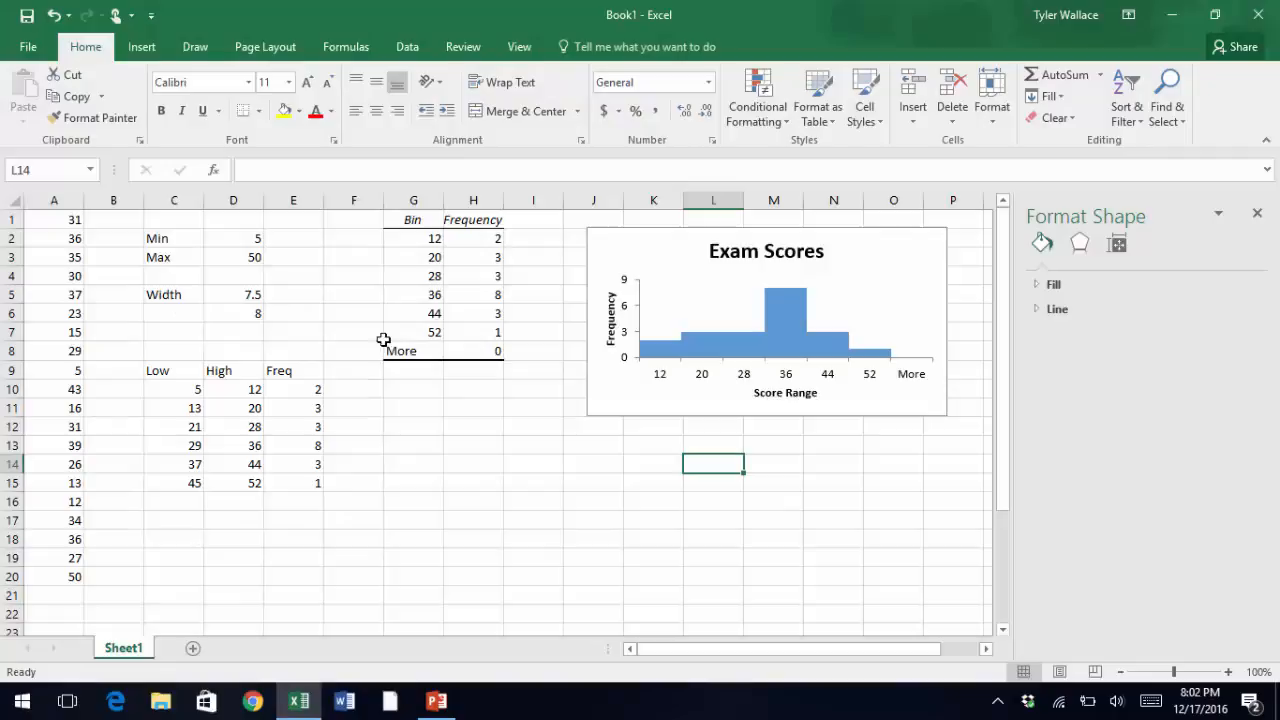
# Add the column heading Midpoint in F9.
pyautogui.click(356, 370)
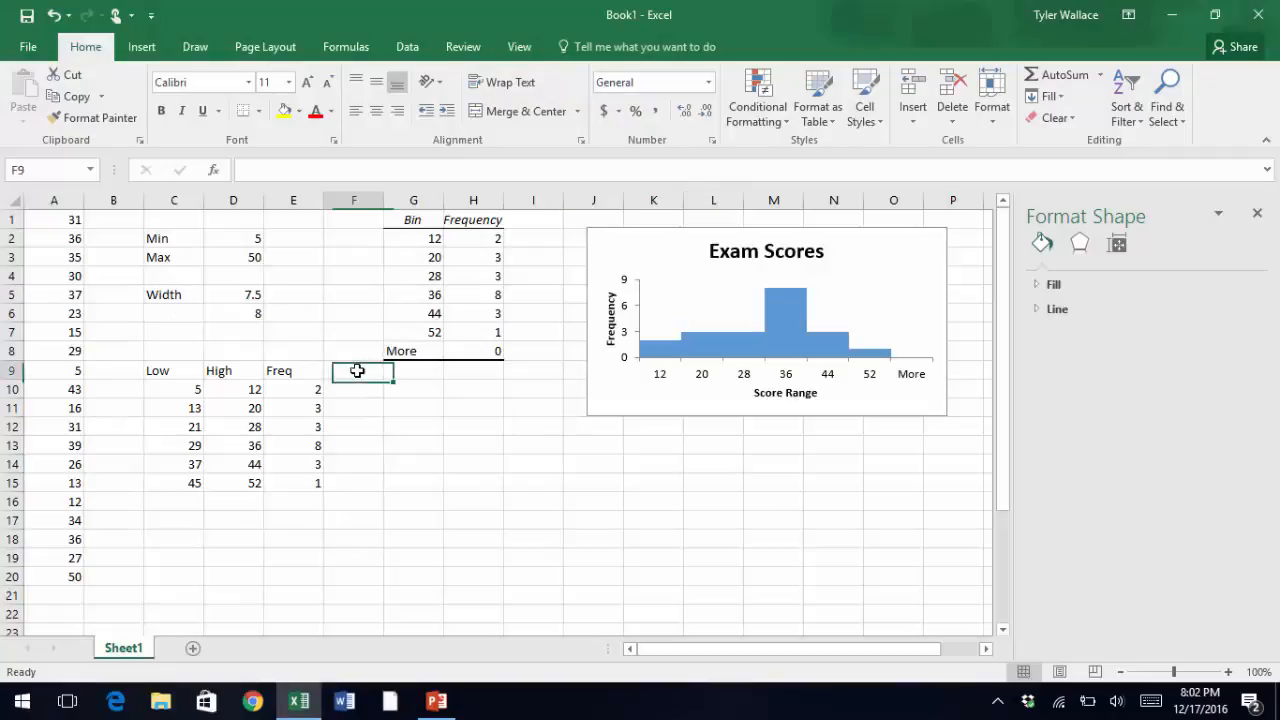
pyautogui.write('Midpoint')
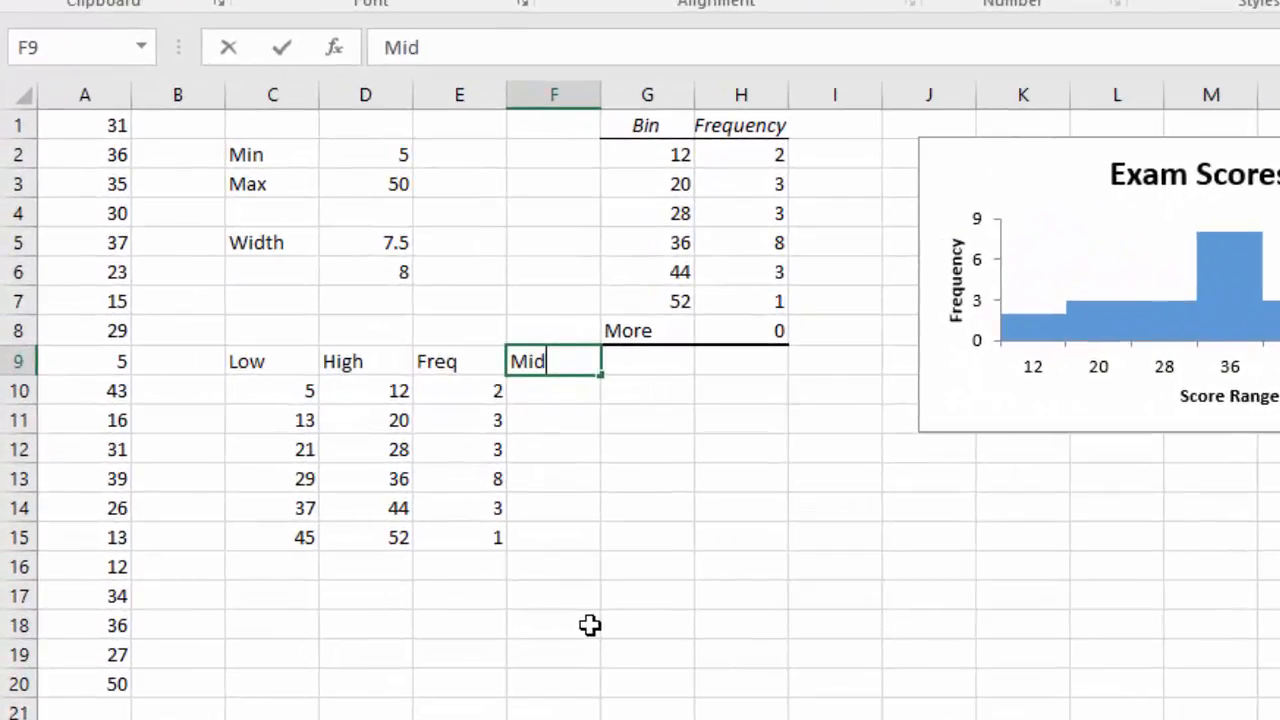
pyautogui.write('s')
pyautogui.press('BackSpace')
pyautogui.press('BackSpace')
pyautogui.press('BackSpace')
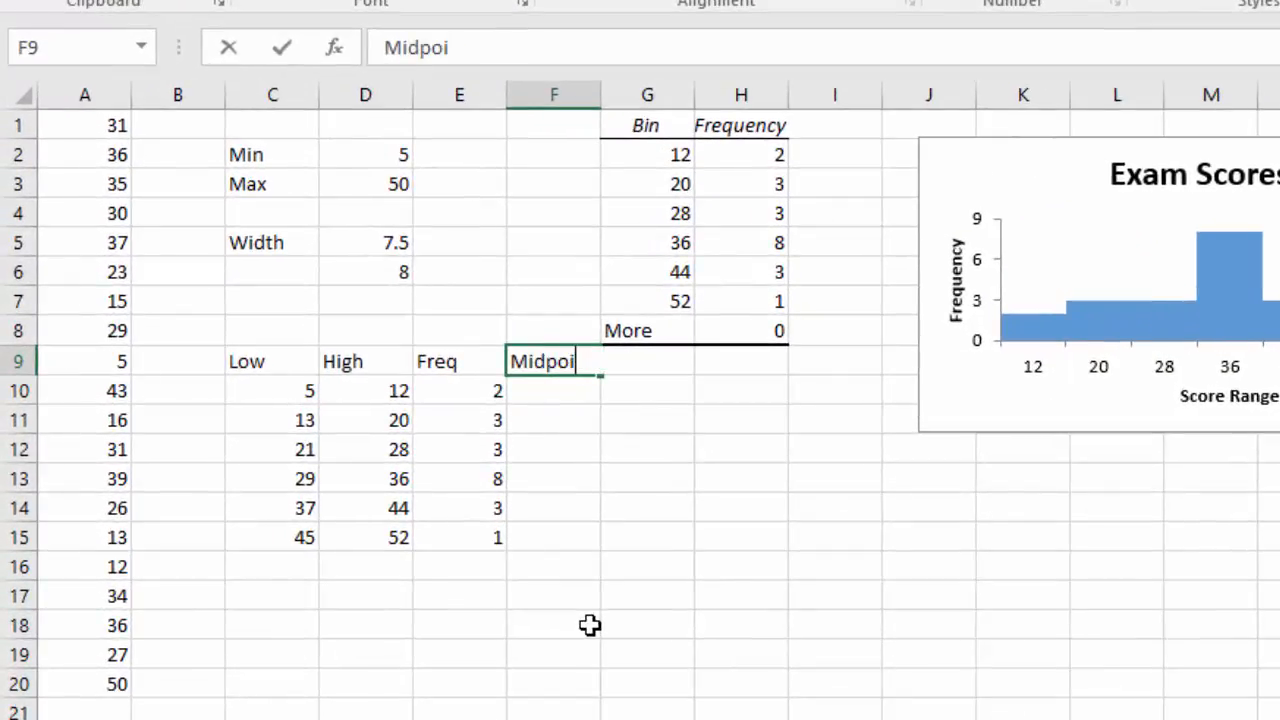
pyautogui.write('nt')
pyautogui.press('Return')
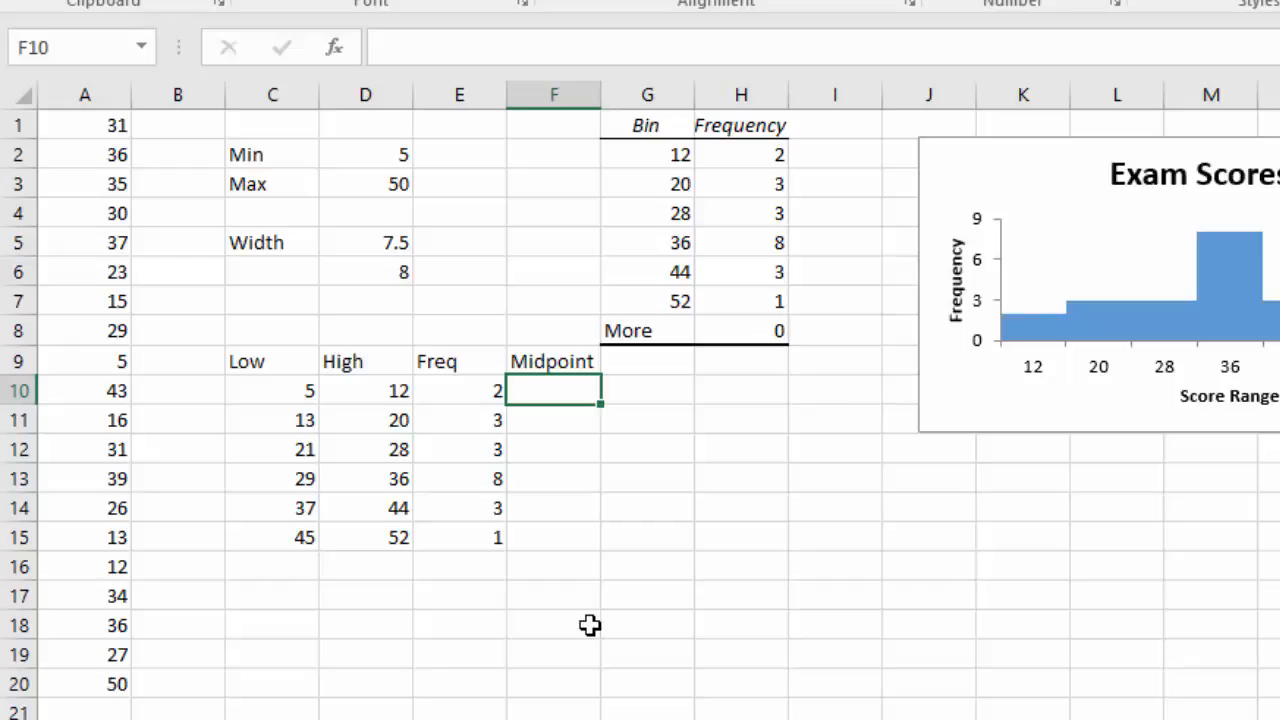
# Enter the formula =(C10+D10)/2 in F10 and fill it down to F15.
pyautogui.write('=')
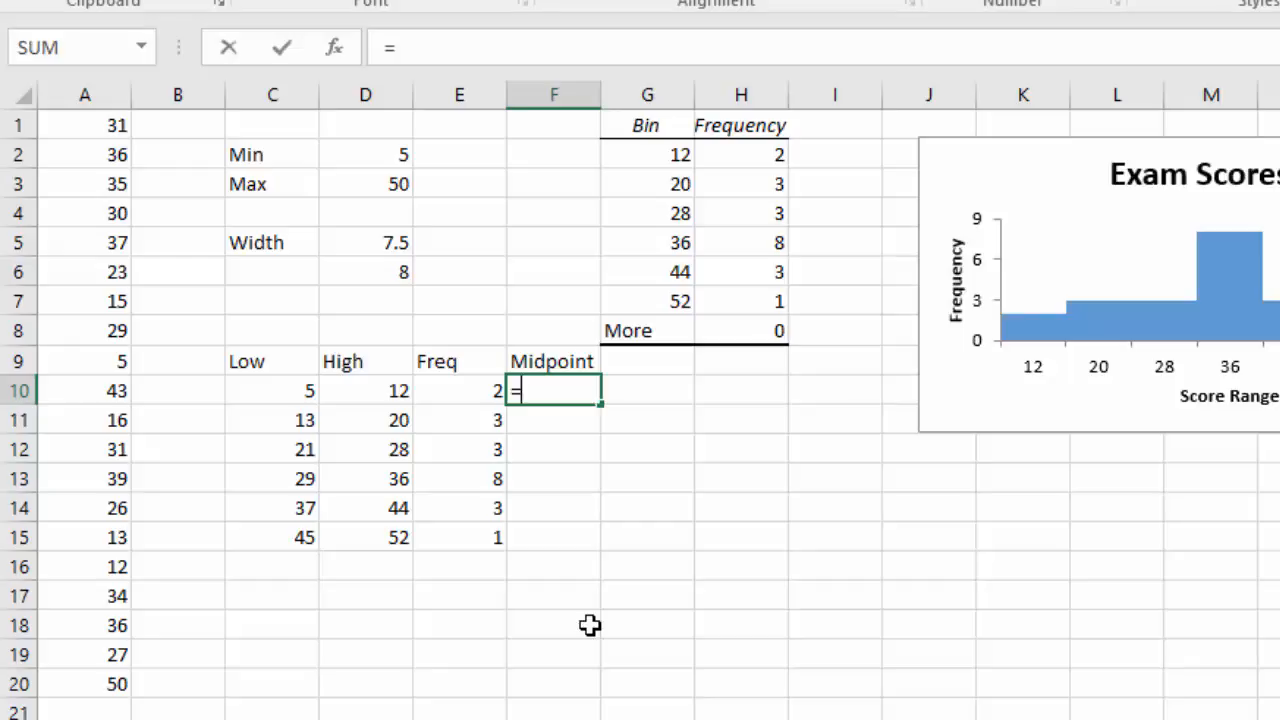
pyautogui.write('(')
pyautogui.click(277, 390)
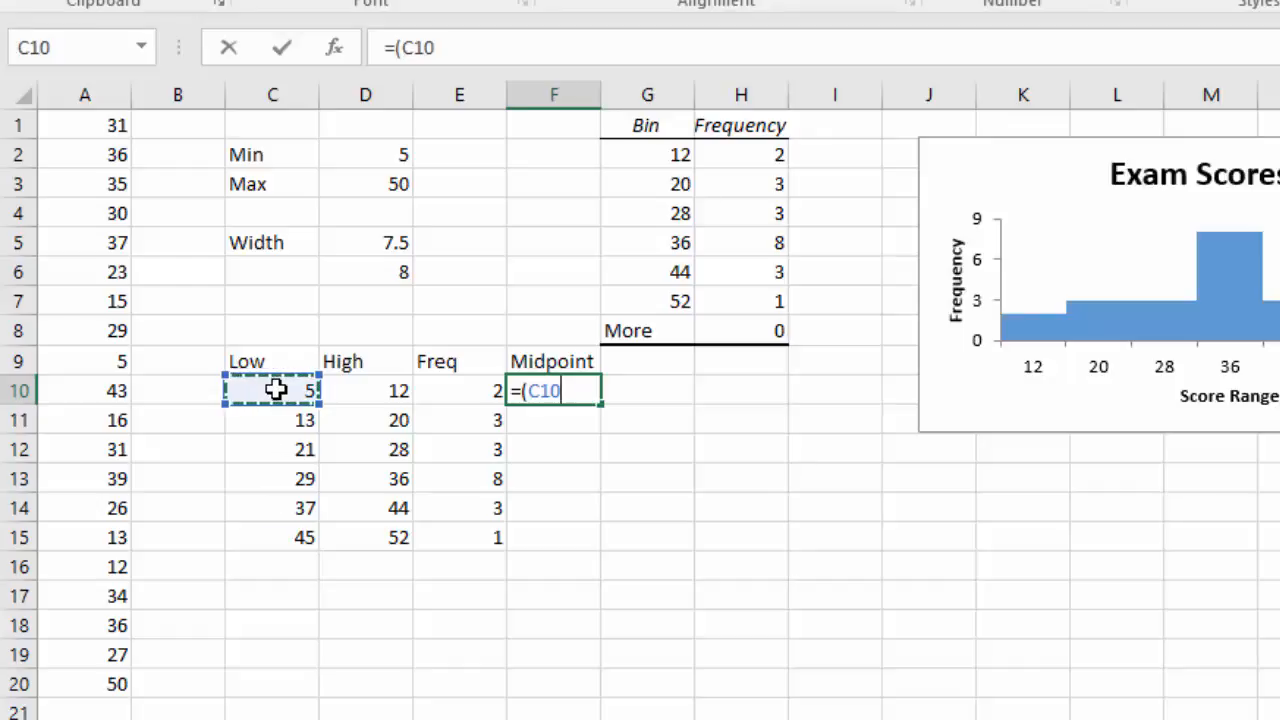
pyautogui.write('+')
pyautogui.click(369, 394)
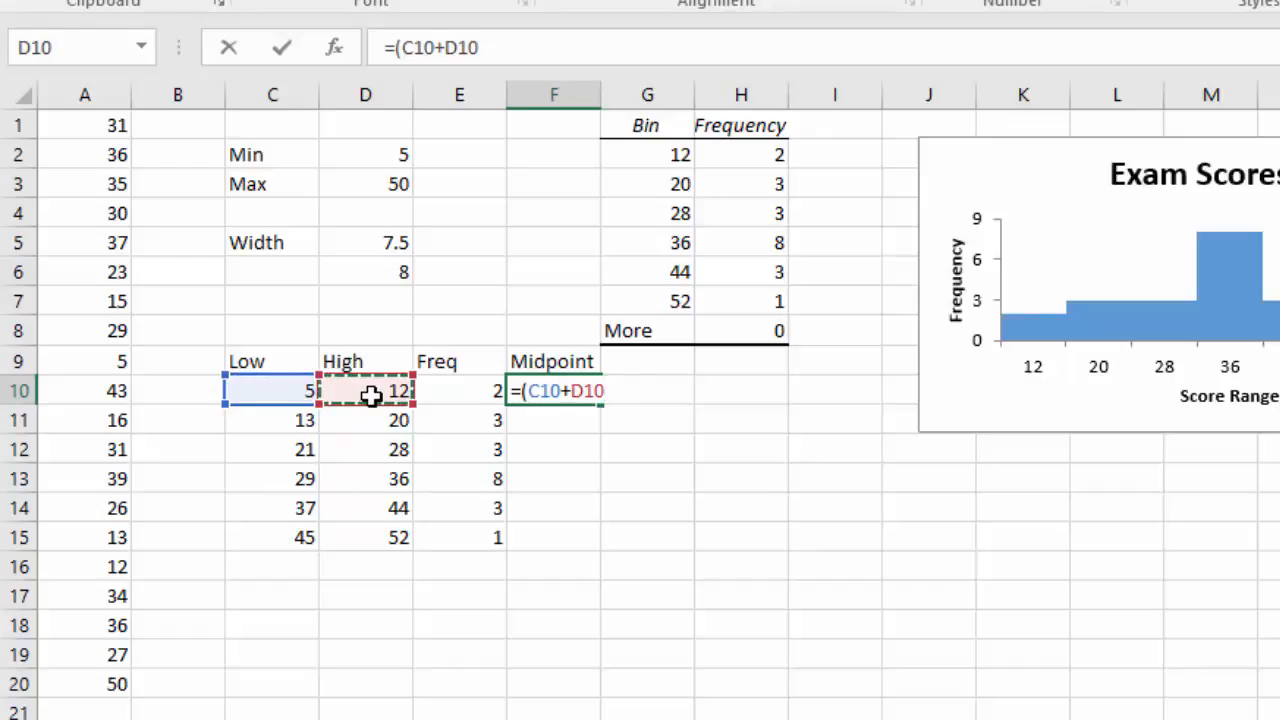
pyautogui.write(')')
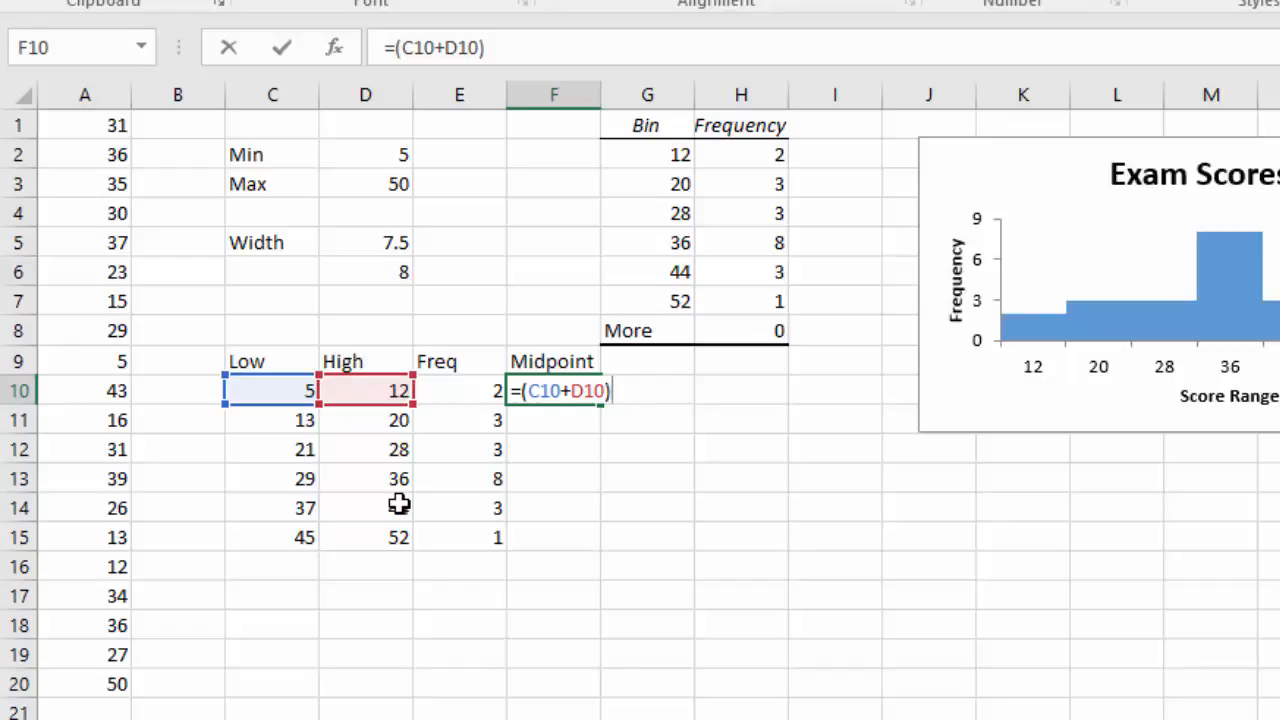
pyautogui.write('/2')
pyautogui.press('Return')
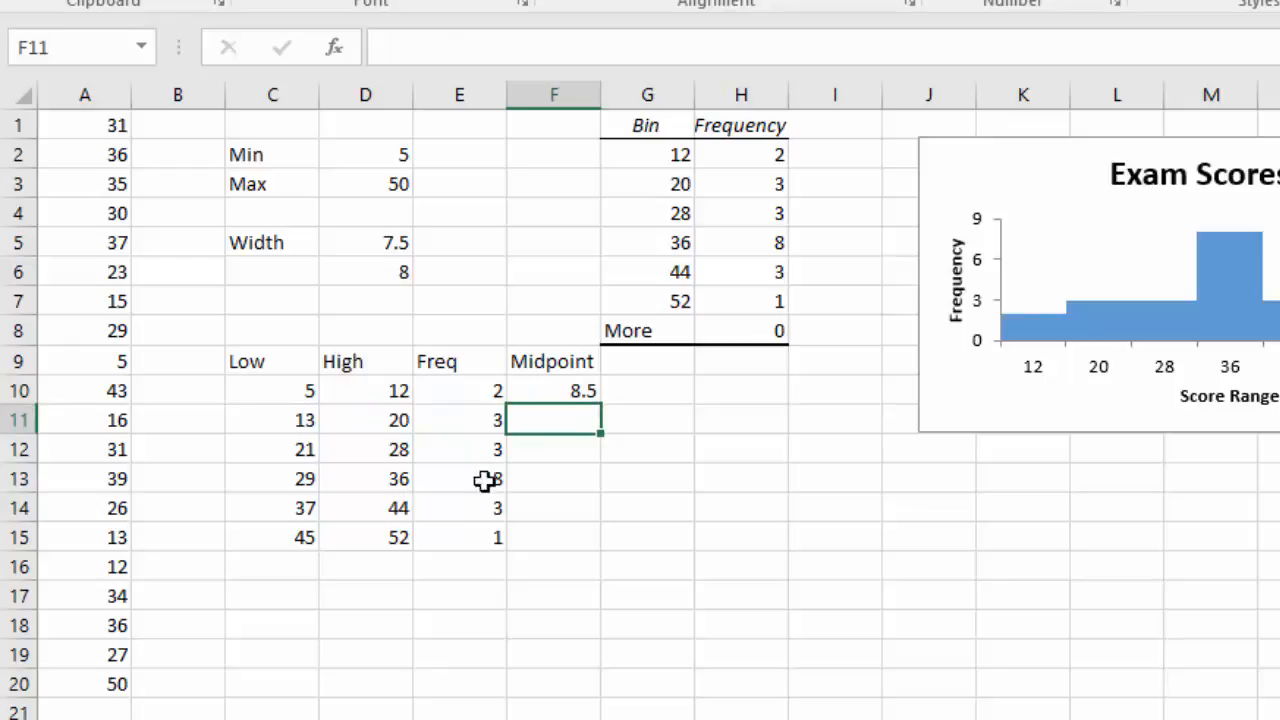
pyautogui.click(534, 393)
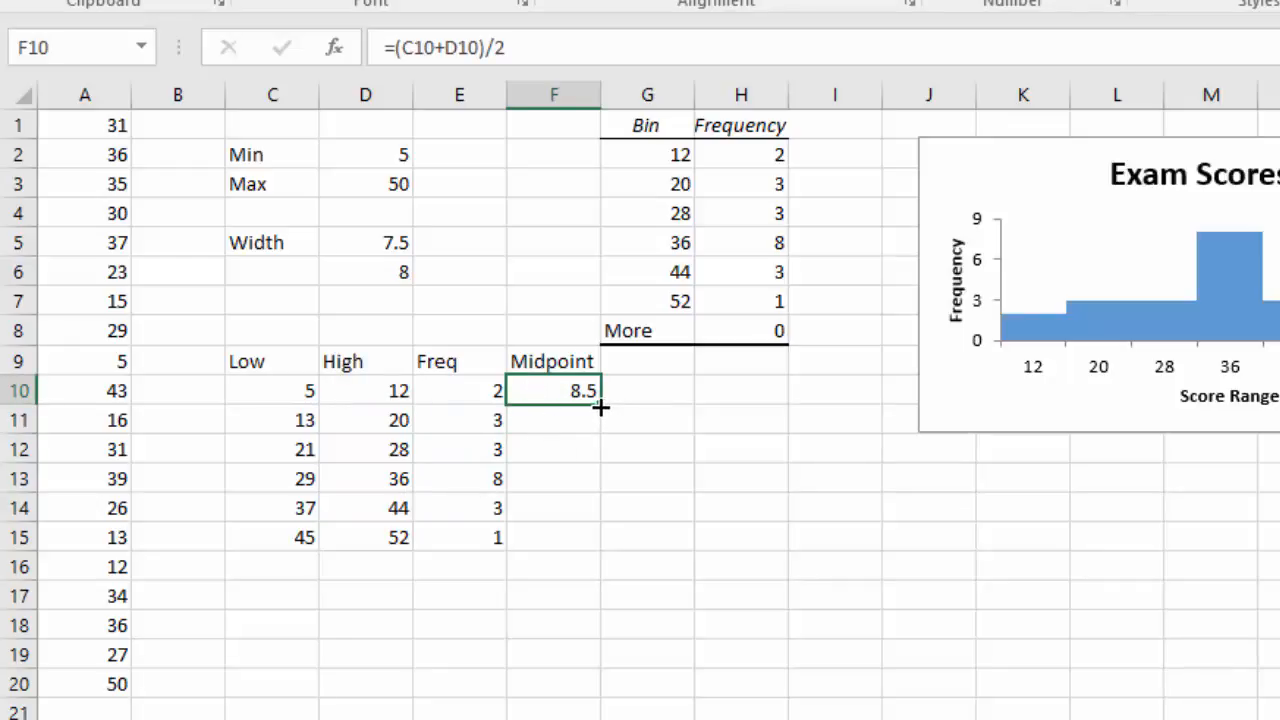
pyautogui.moveTo(602, 422); pyautogui.dragTo(593, 545)
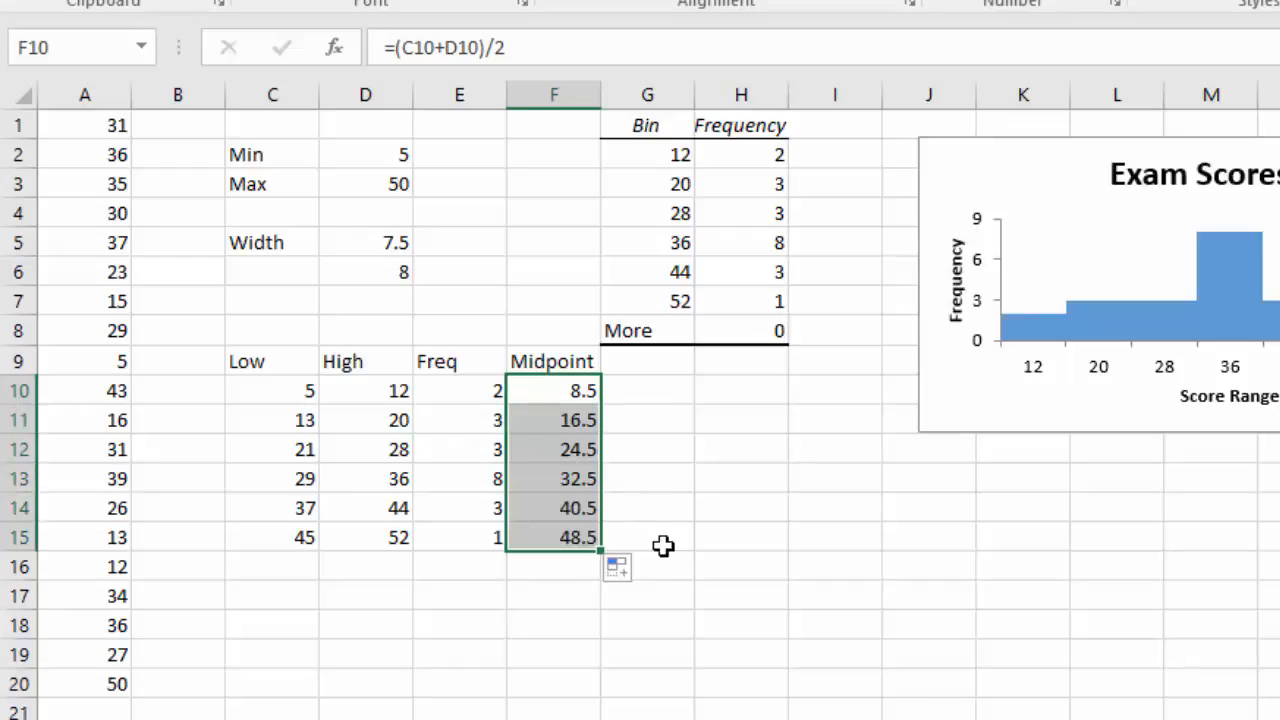
# Add the column heading Rel. Freq in G9.
pyautogui.click(632, 368)
pyautogui.write('Rel. Freq')
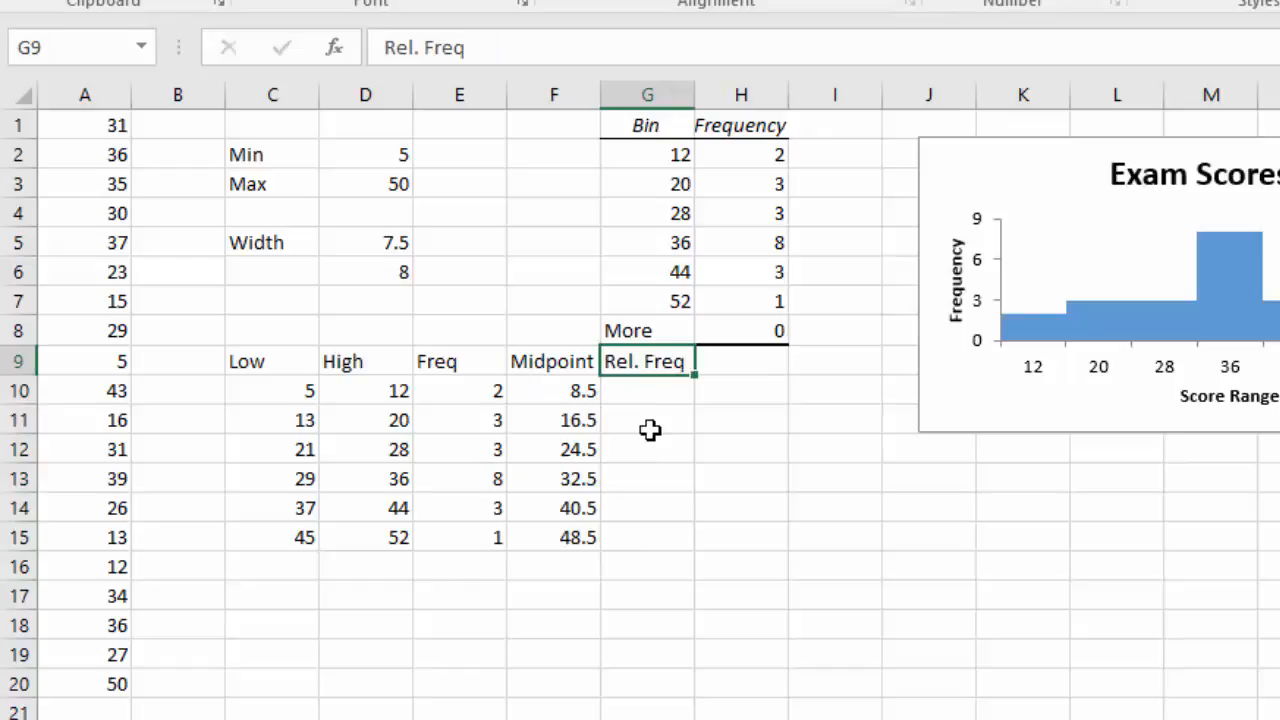
pyautogui.press('Return')
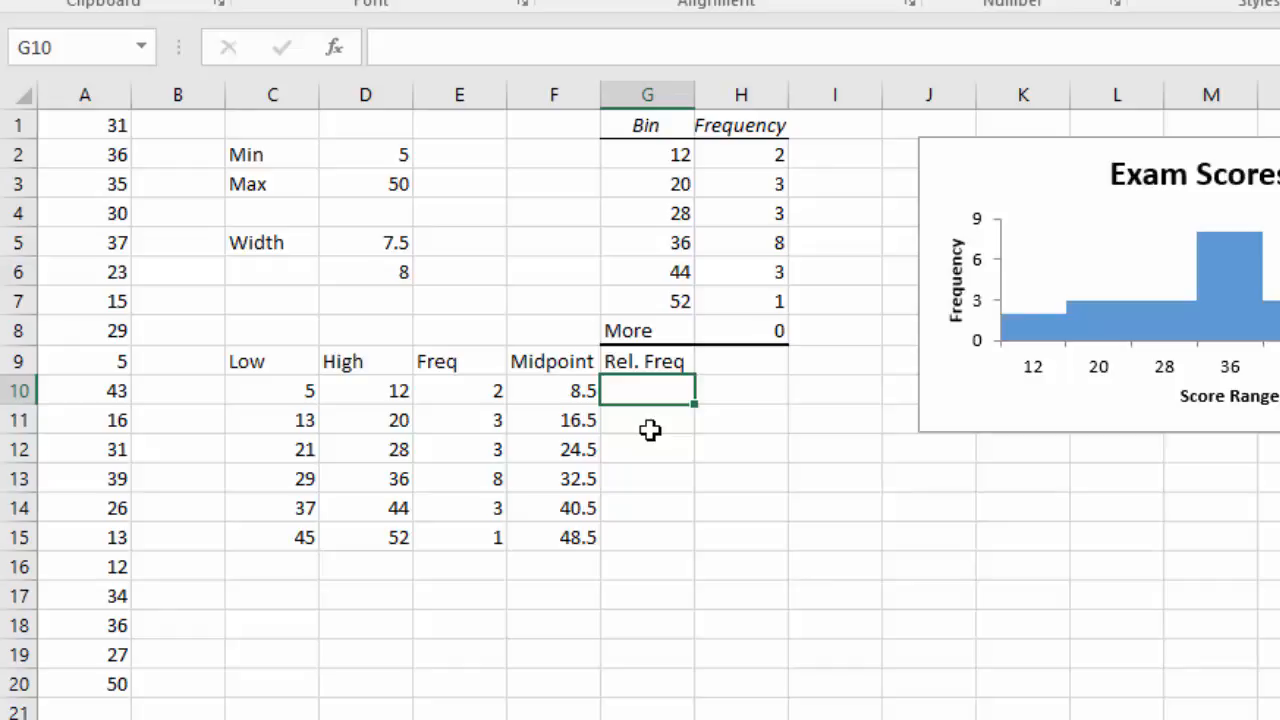
# Enter the formula =E10/20 in G10 and fill it down to G15.
pyautogui.write('=')
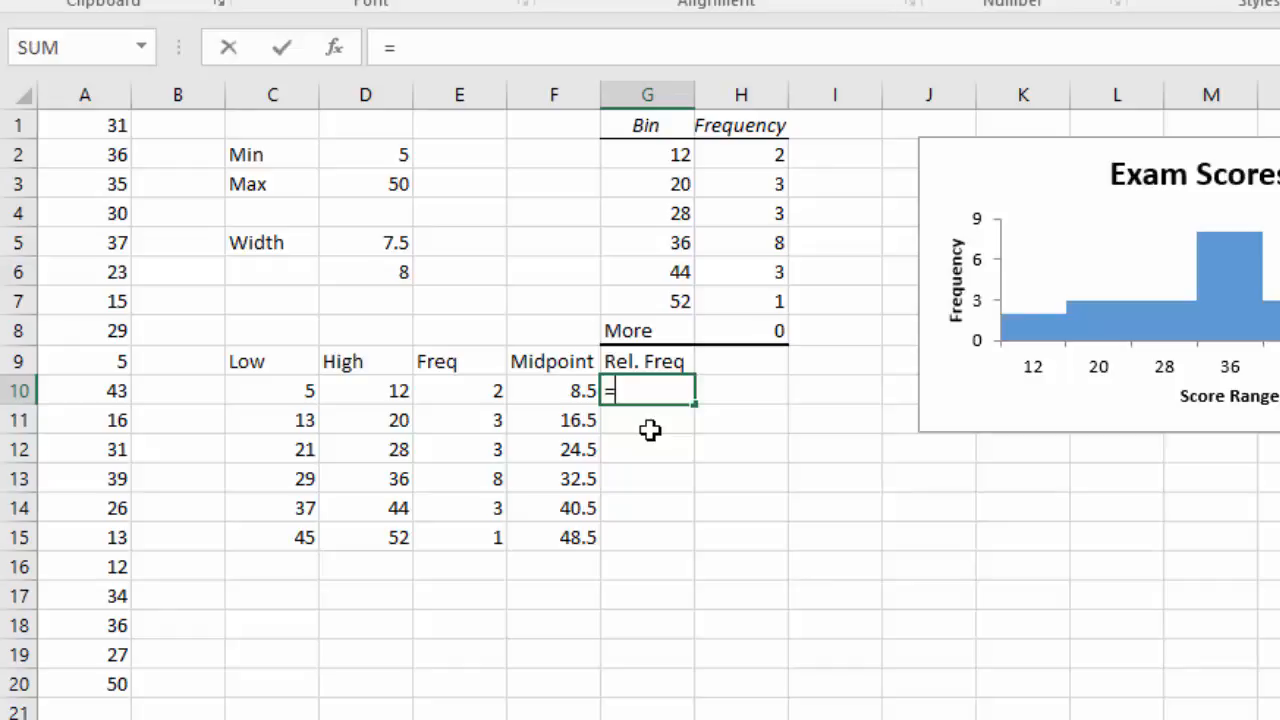
pyautogui.click(460, 393)
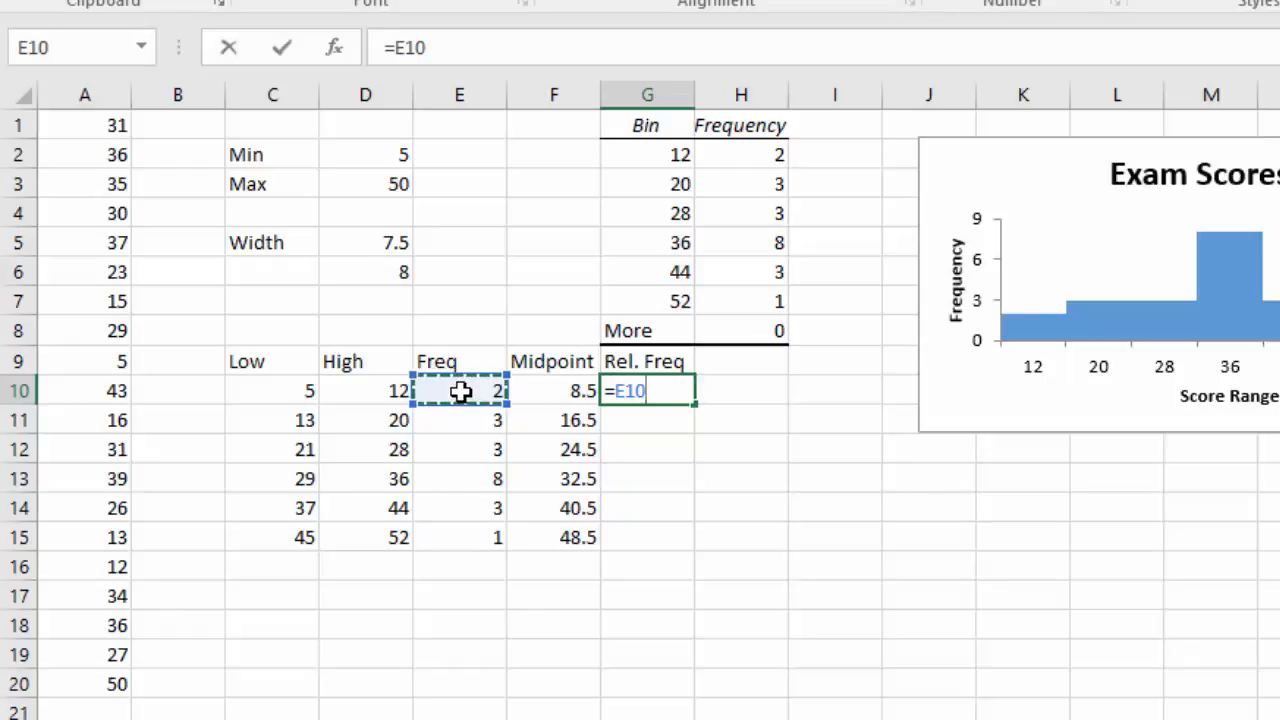
pyautogui.write('/')
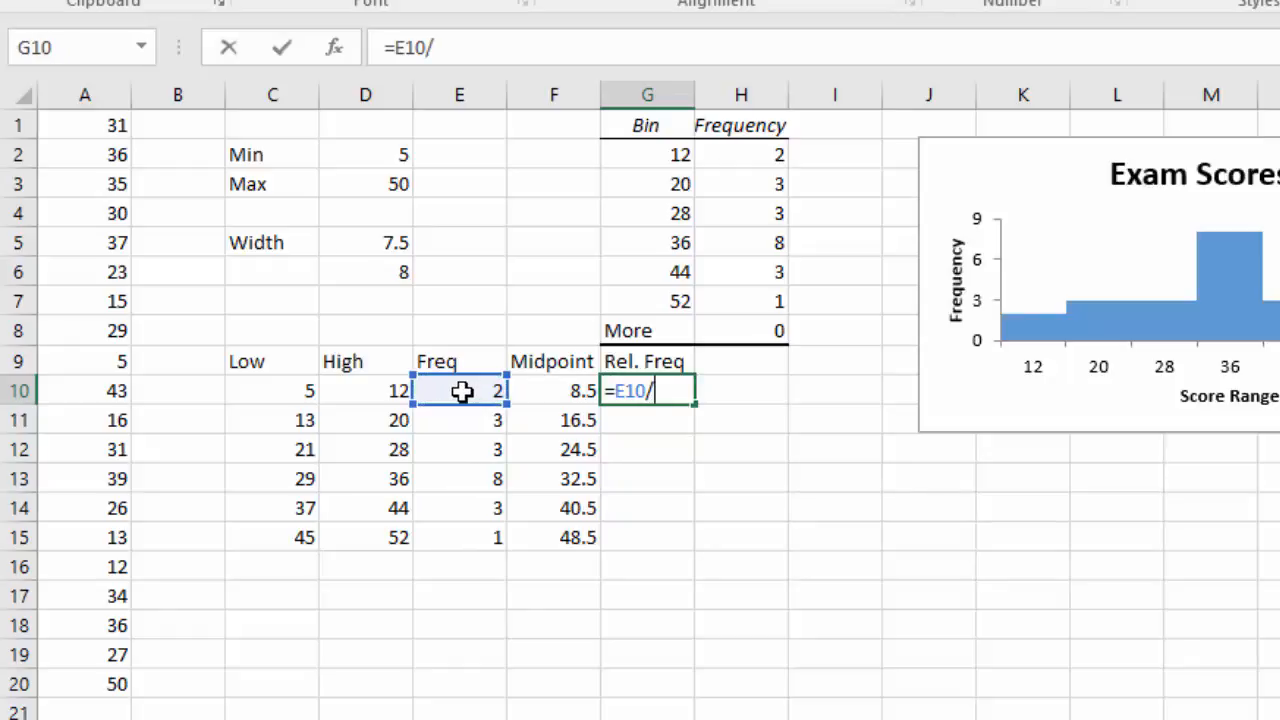
pyautogui.write('20')
pyautogui.press('Return')
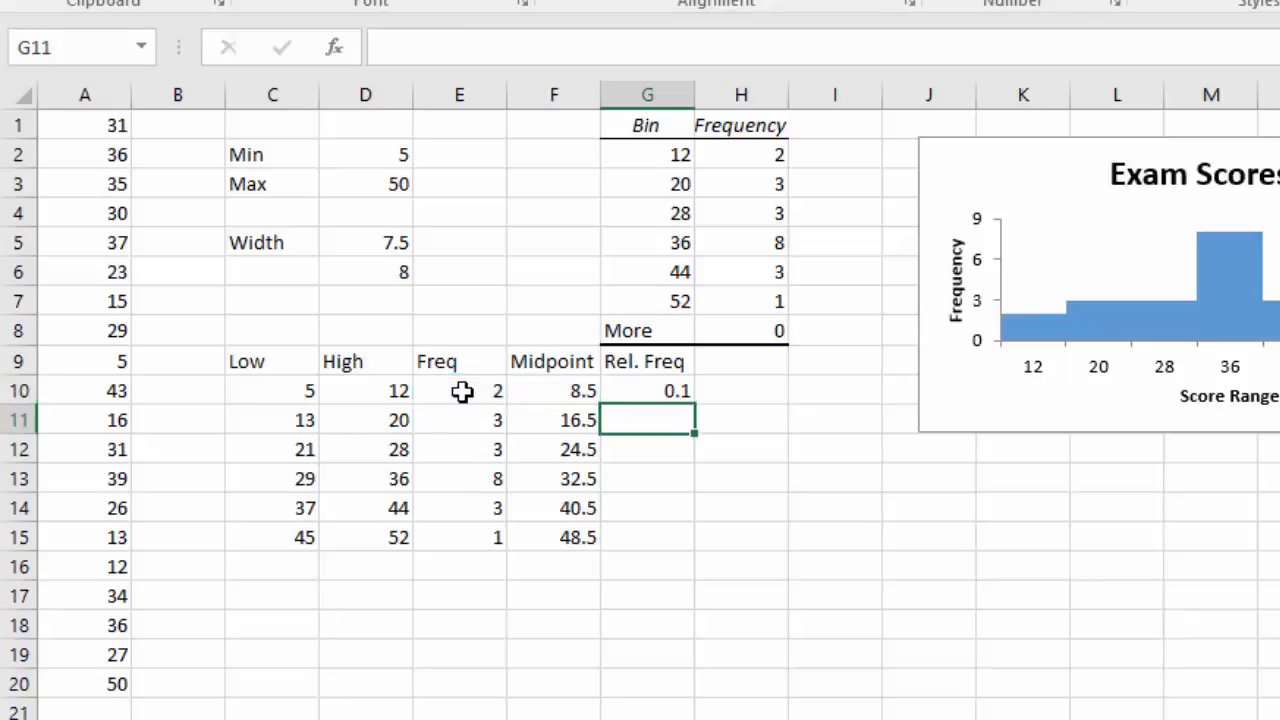
pyautogui.click(664, 392)
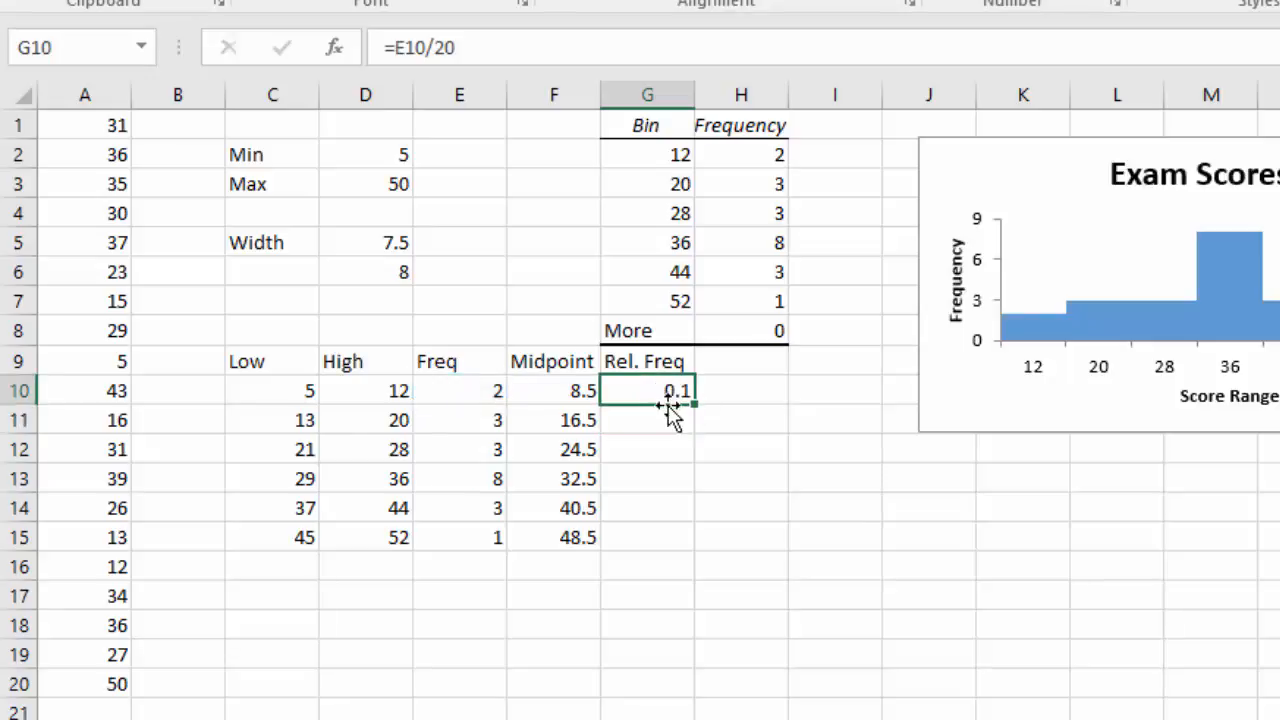
pyautogui.moveTo(698, 406); pyautogui.dragTo(688, 552)
pyautogui.click(808, 508)
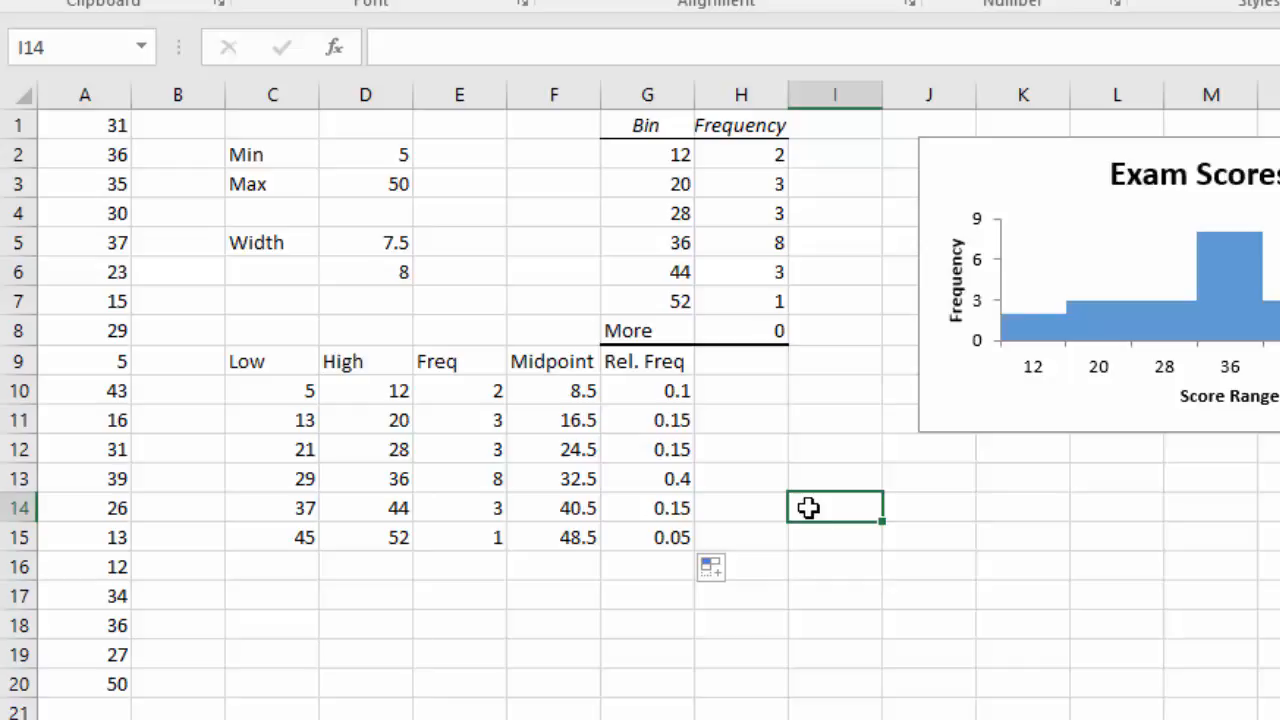
# Add the column heading Cum. Freq in H9.
pyautogui.click(736, 358)
pyautogui.write('Cu')
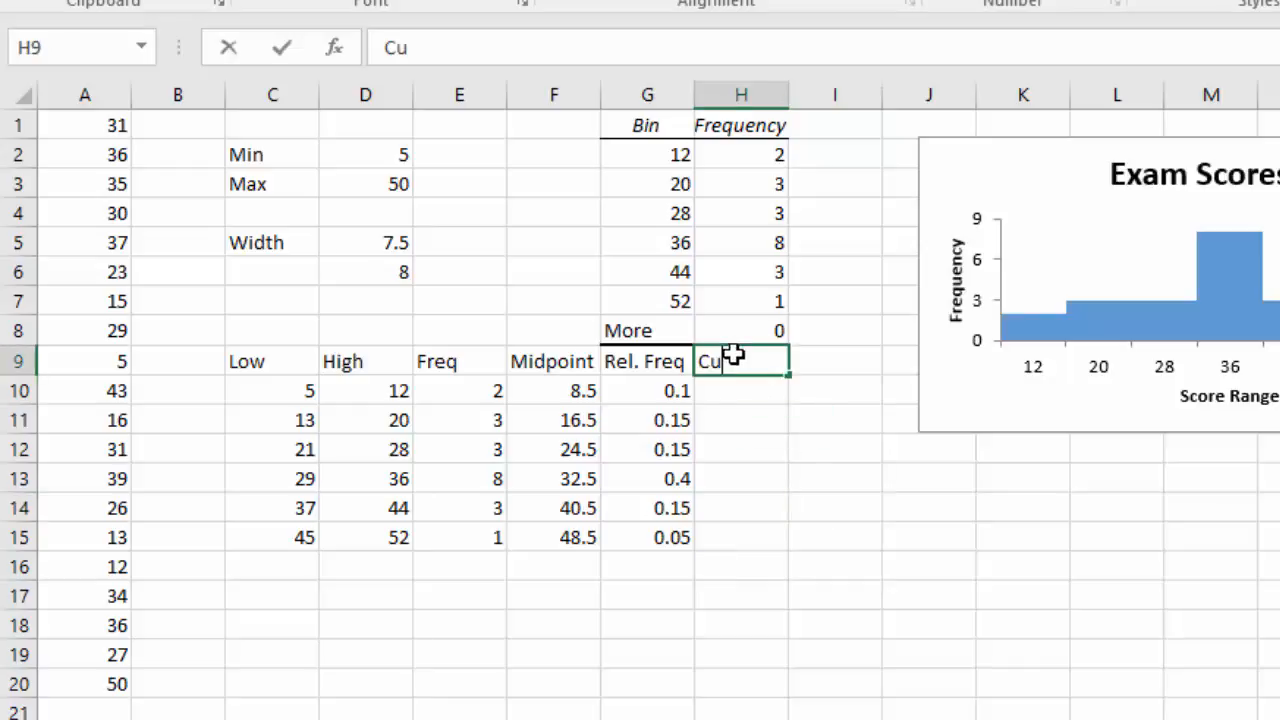
pyautogui.write('m. Freq')
pyautogui.press('Return')
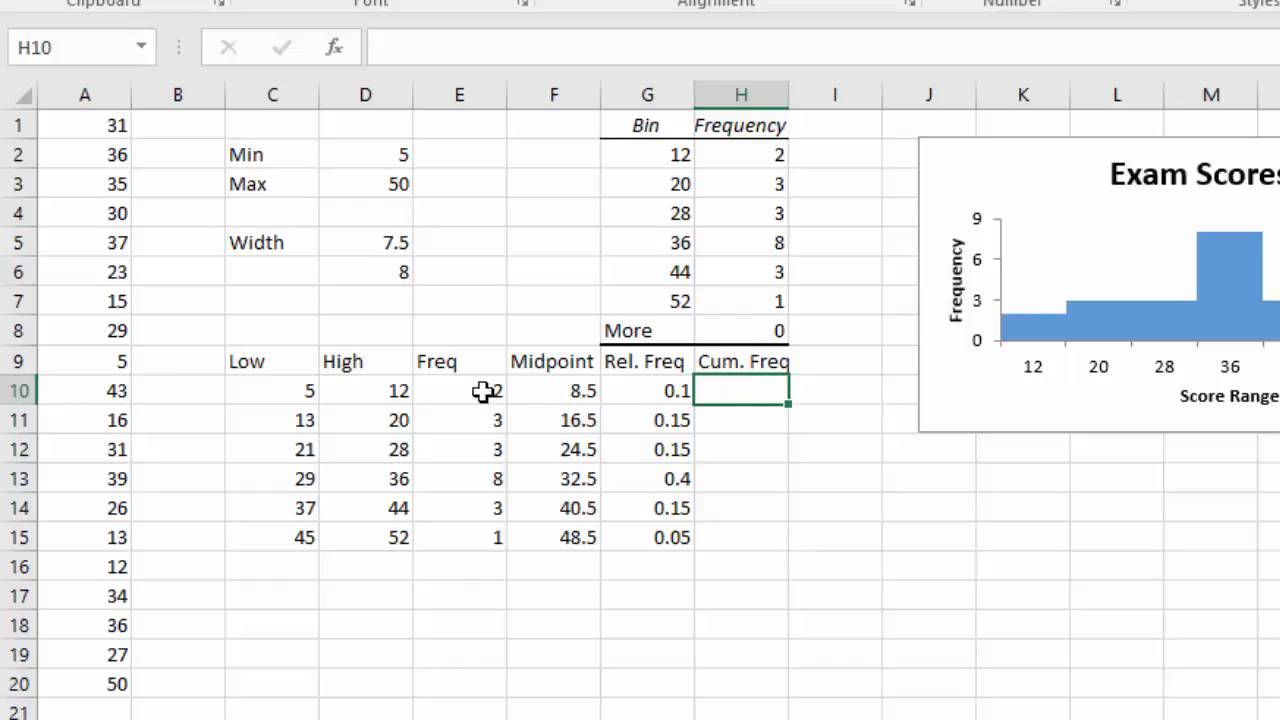
# Enter 2 in H10, then the formula =H10+E11 in H11 and fill it down to H15.
pyautogui.write('2')
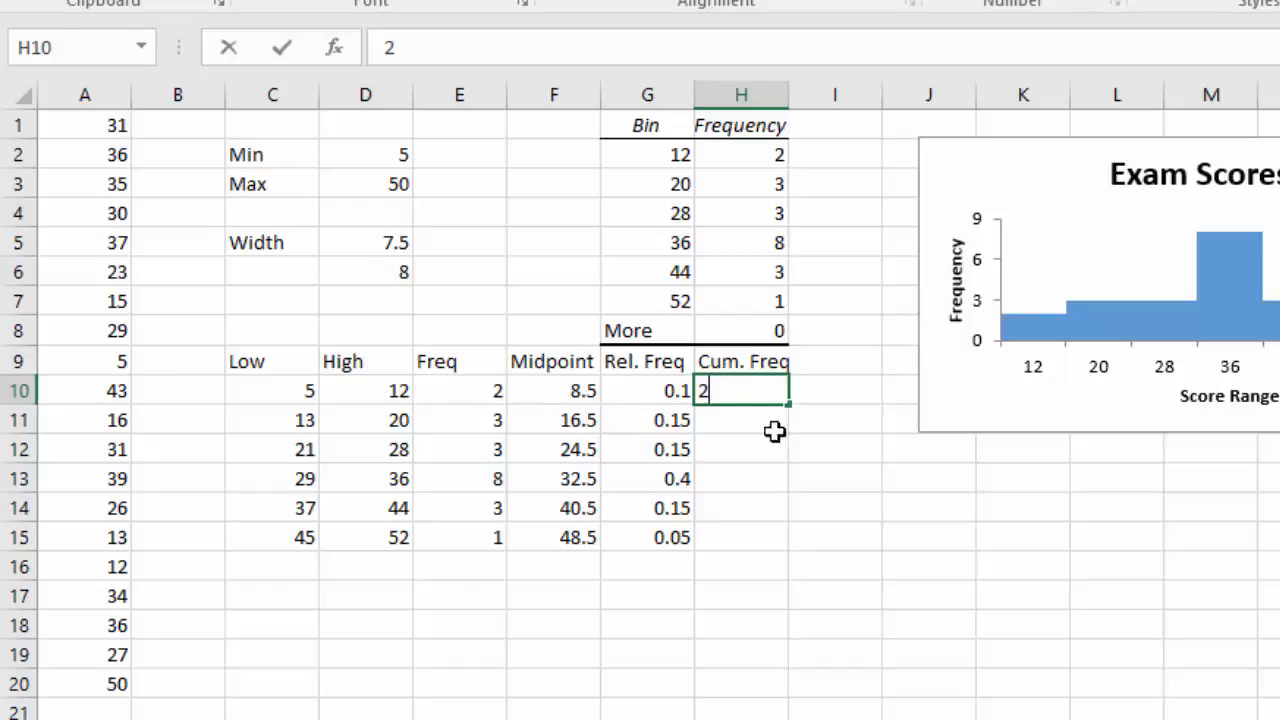
pyautogui.press('Return')
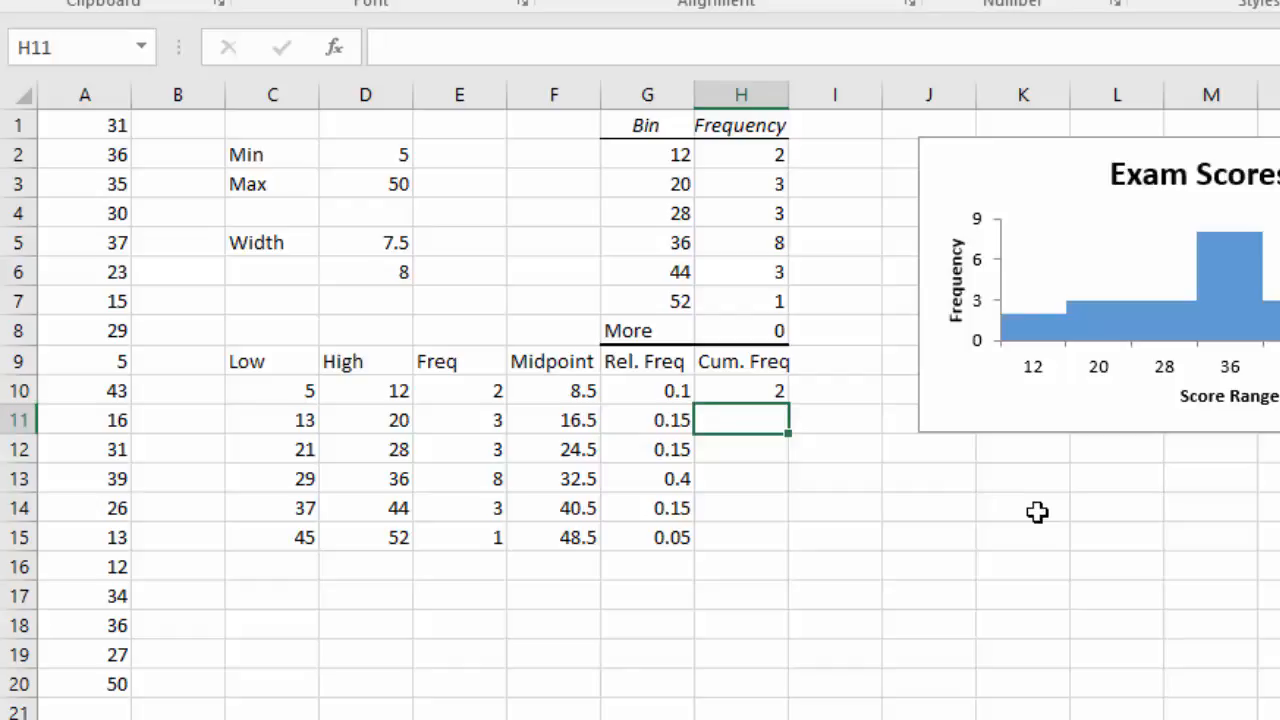
pyautogui.write('=')
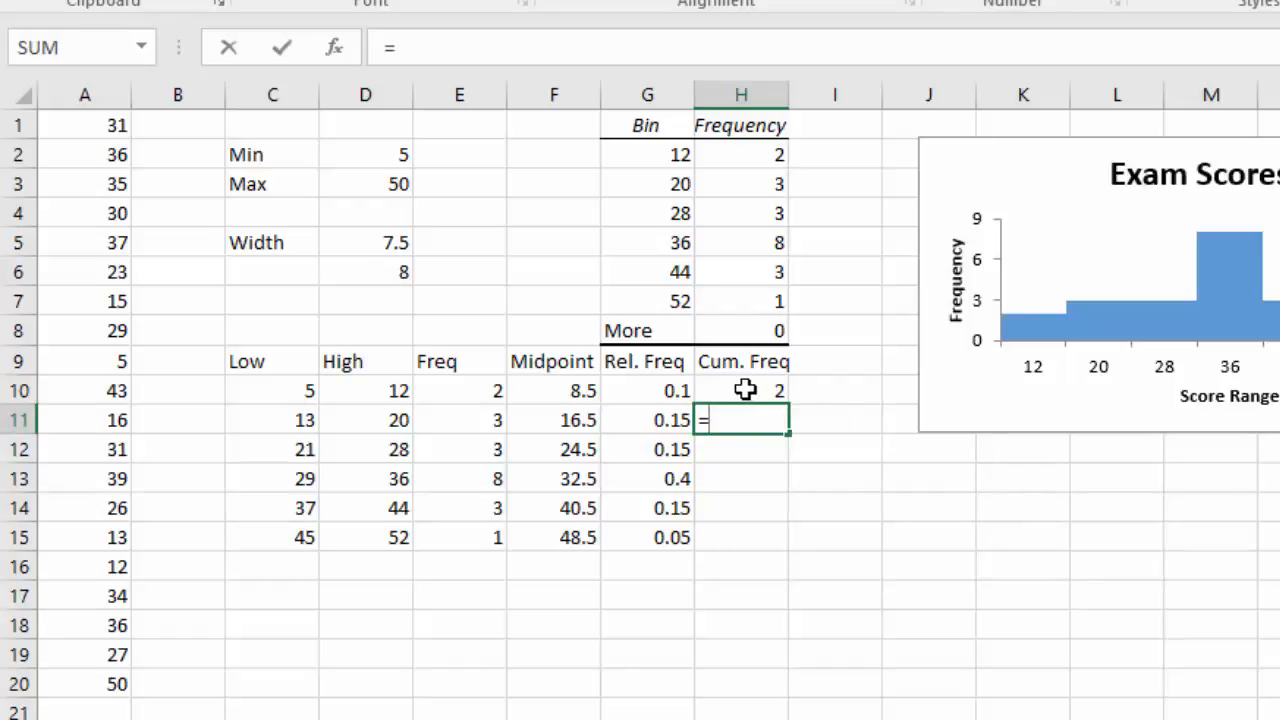
pyautogui.click(742, 390)
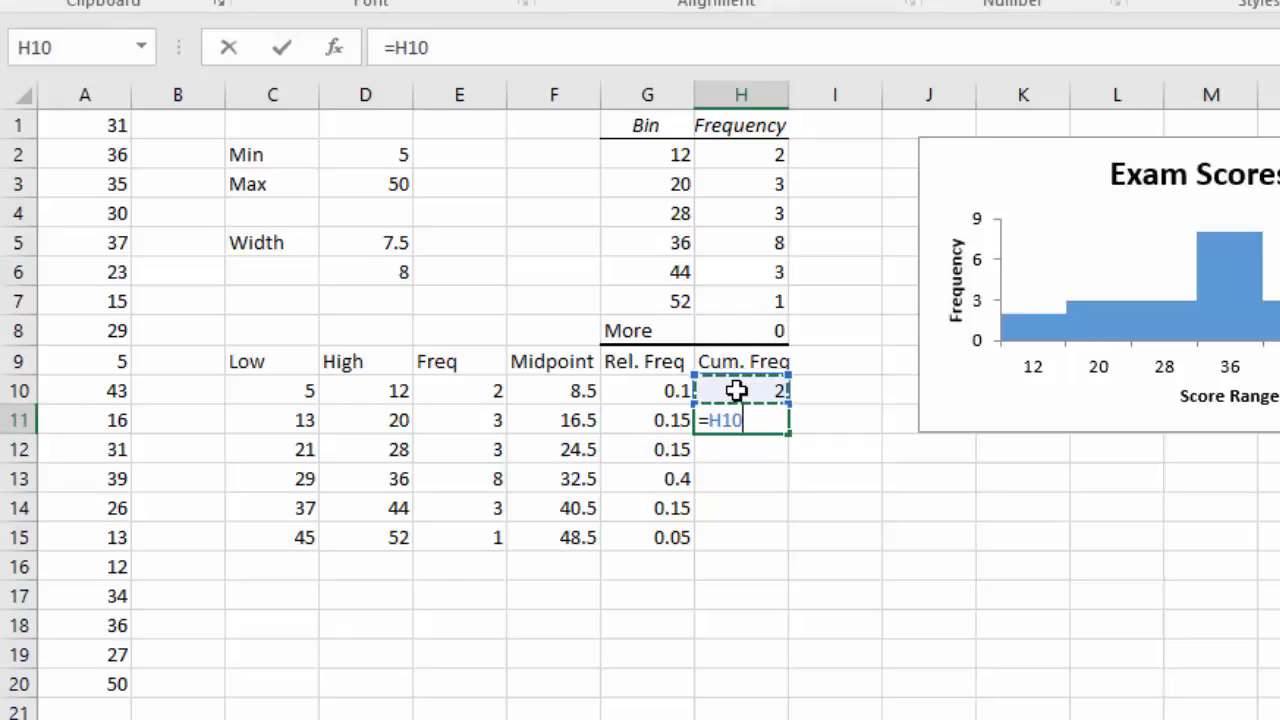
pyautogui.write('+')
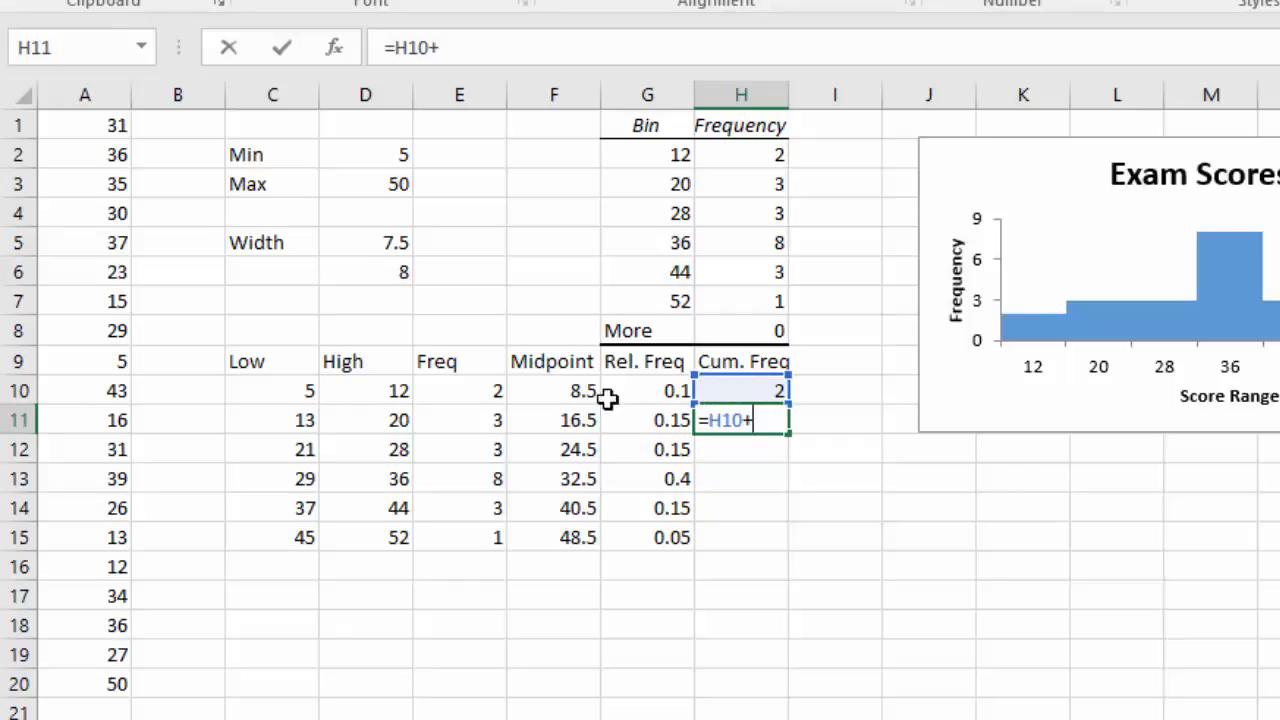
pyautogui.click(473, 419)
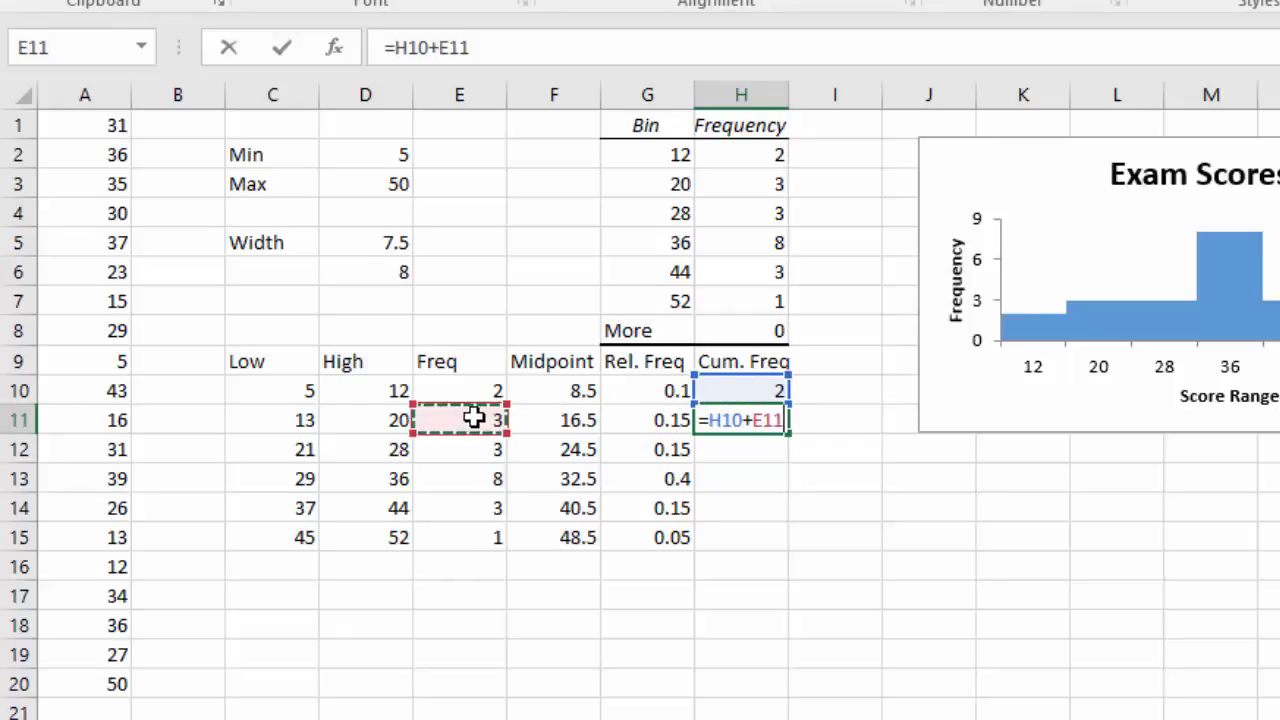
pyautogui.press('Return')
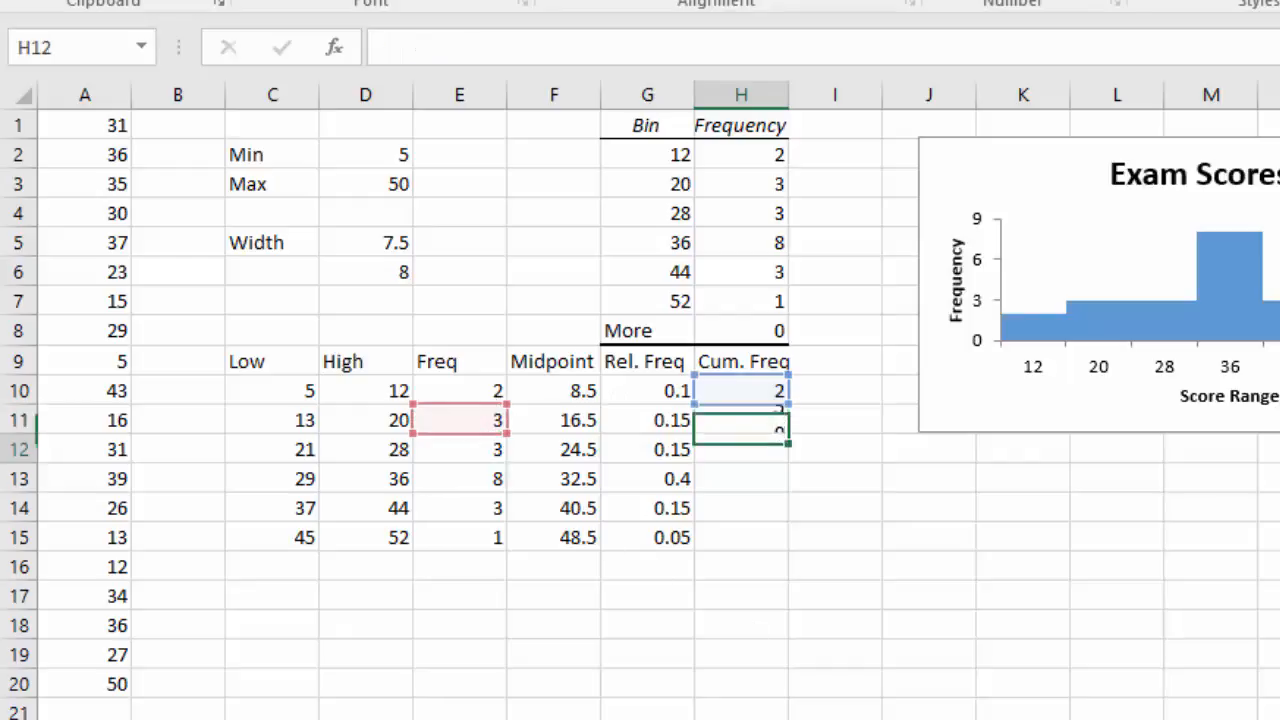
pyautogui.click(745, 413)
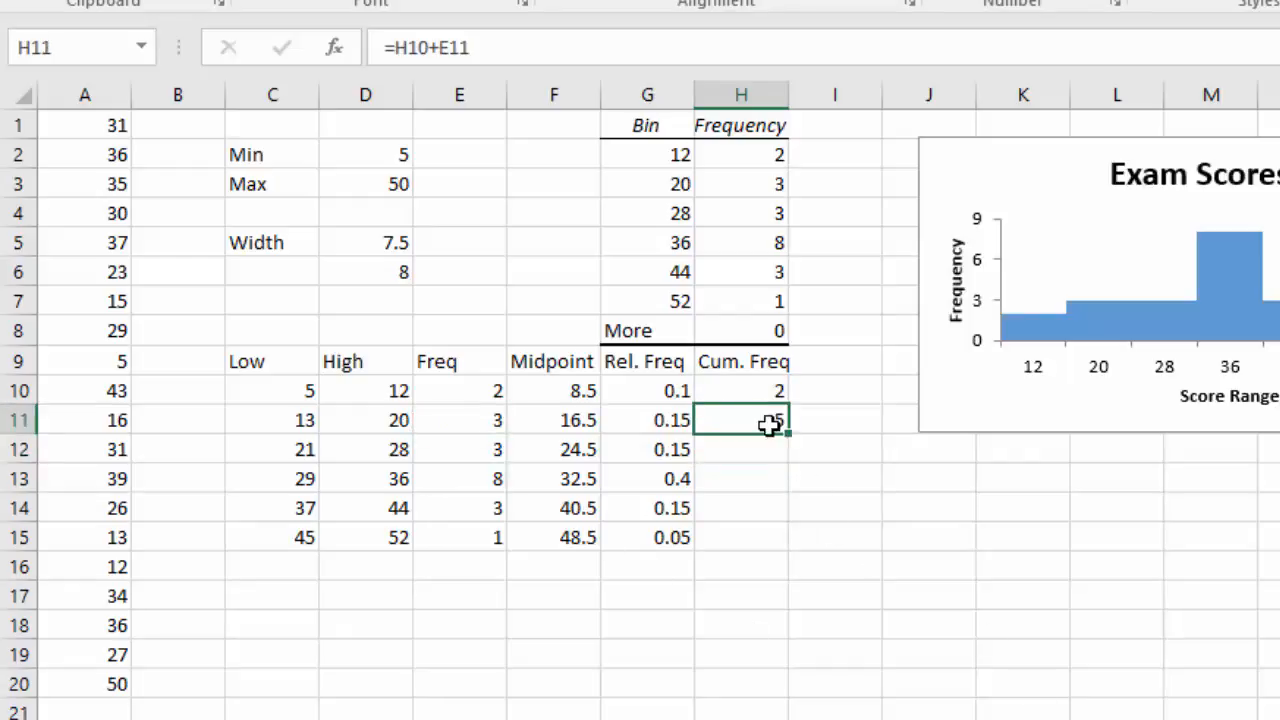
pyautogui.moveTo(787, 434); pyautogui.dragTo(794, 545)
pyautogui.click(885, 538)
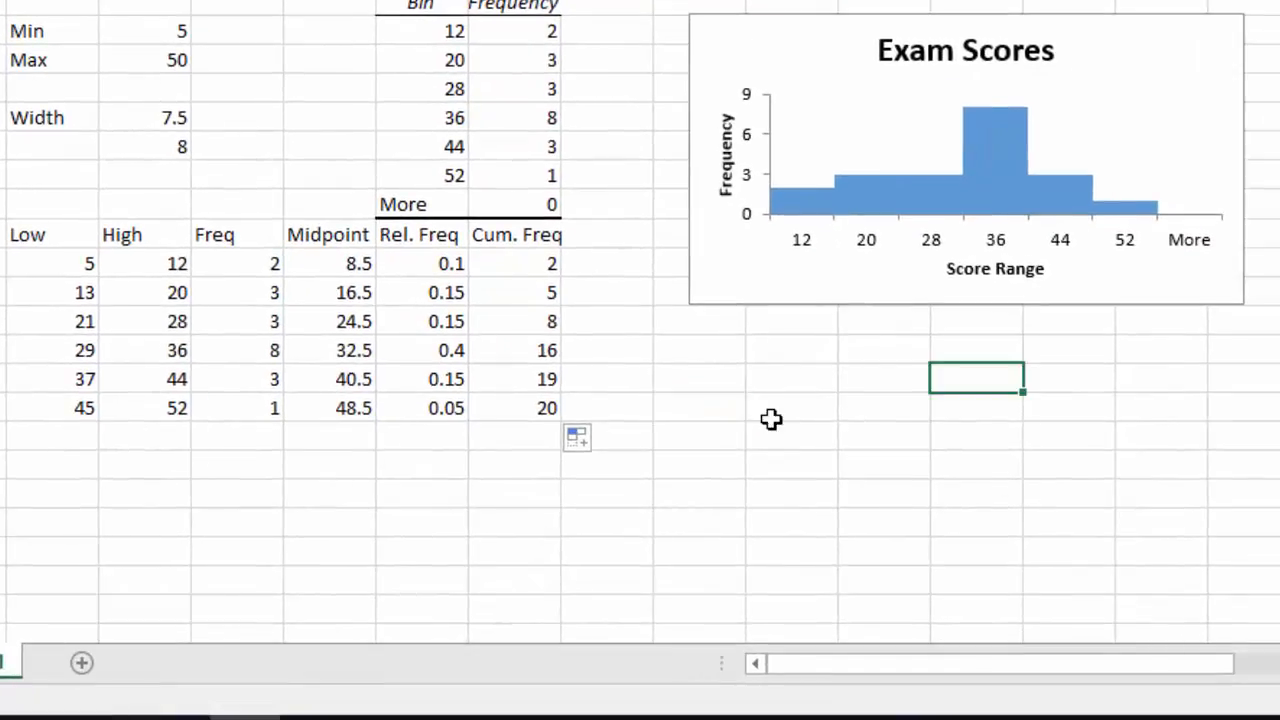
# Enter the first midpoint 8.5 in K14 below the chart.
pyautogui.click(714, 377)
pyautogui.moveTo(794, 350); pyautogui.dragTo(1095, 590)
pyautogui.click(766, 400)
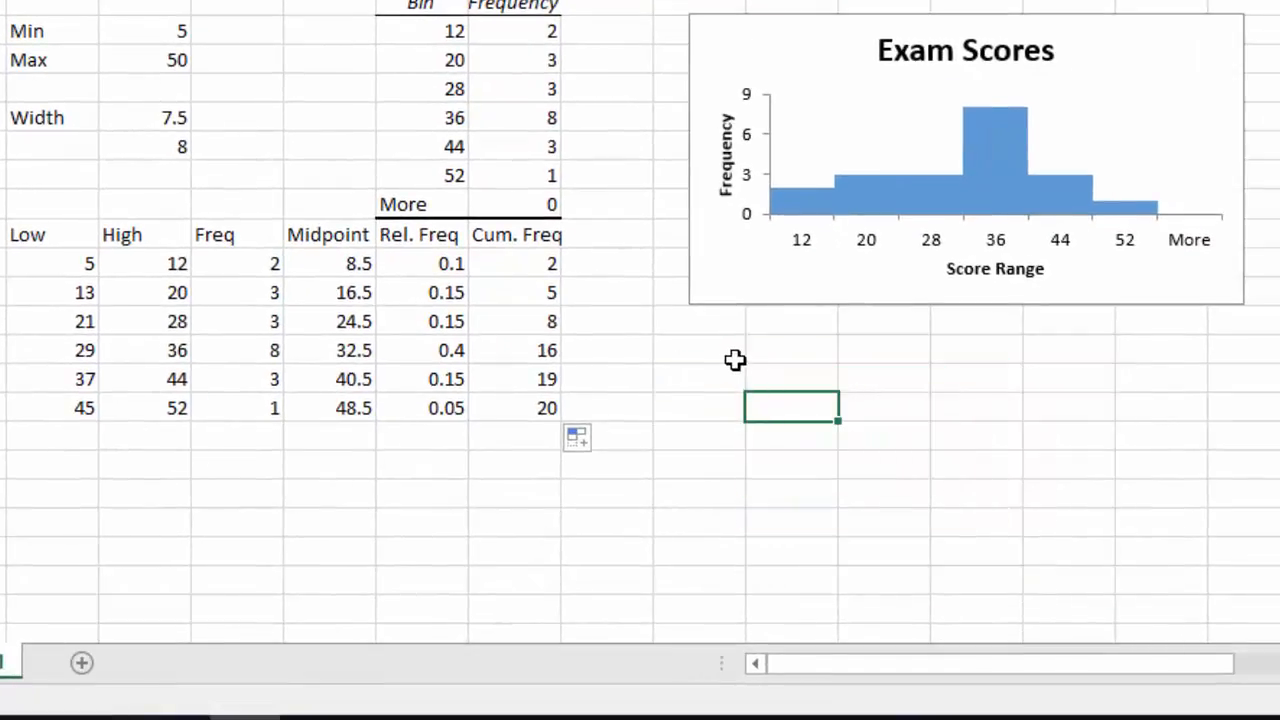
pyautogui.click(728, 360)
pyautogui.click(768, 382)
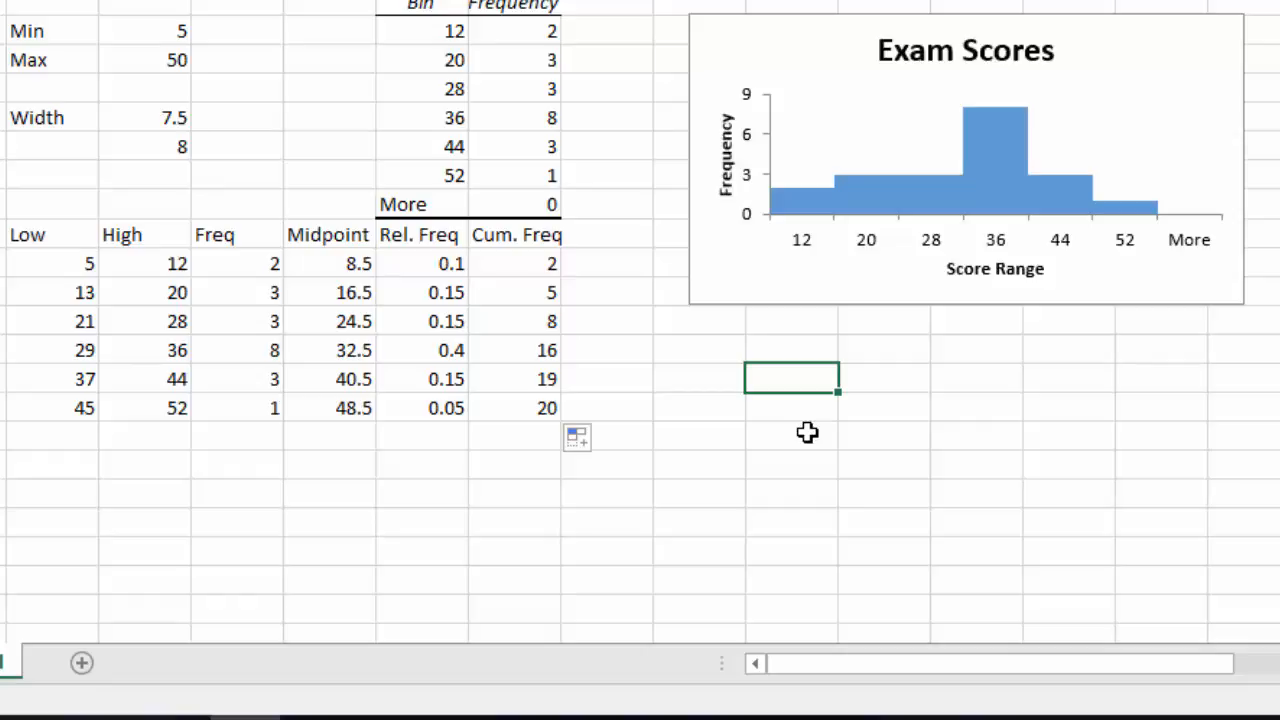
pyautogui.write('8.5')
pyautogui.press('Return')
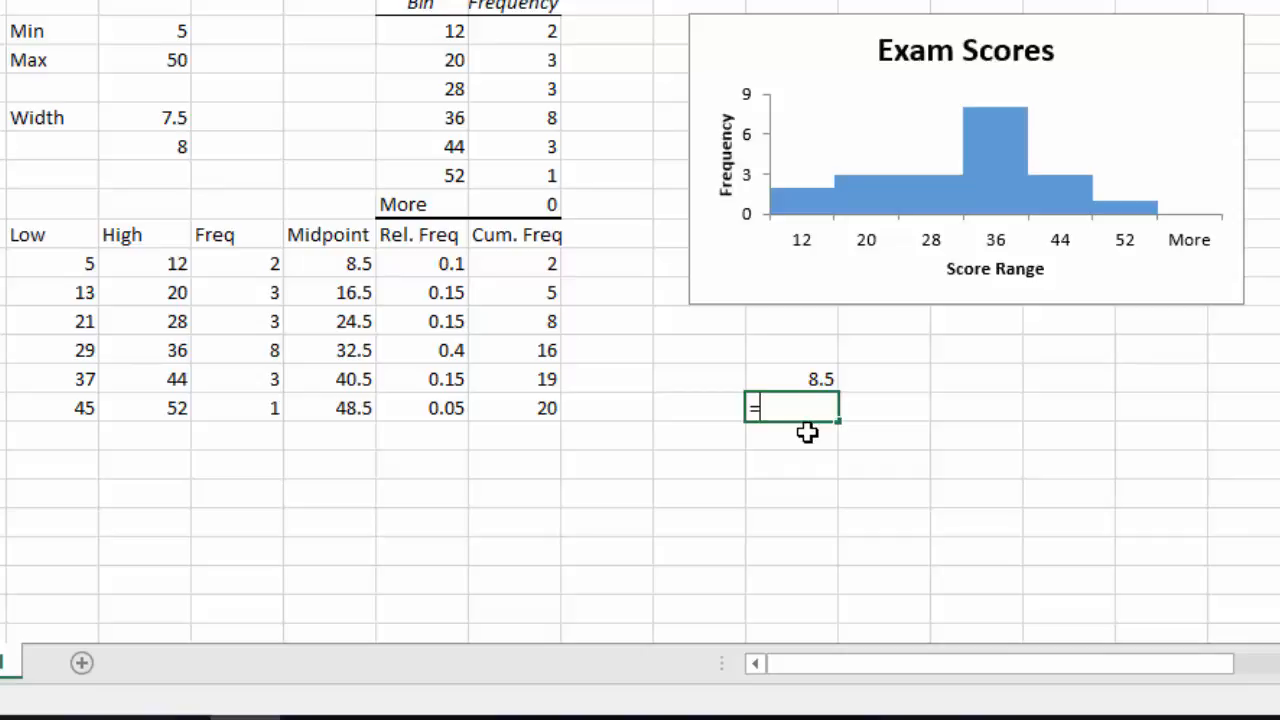
# Enter the formula =K14+8 in K15 and fill it down to K19.
pyautogui.write('=')
pyautogui.click(806, 378)
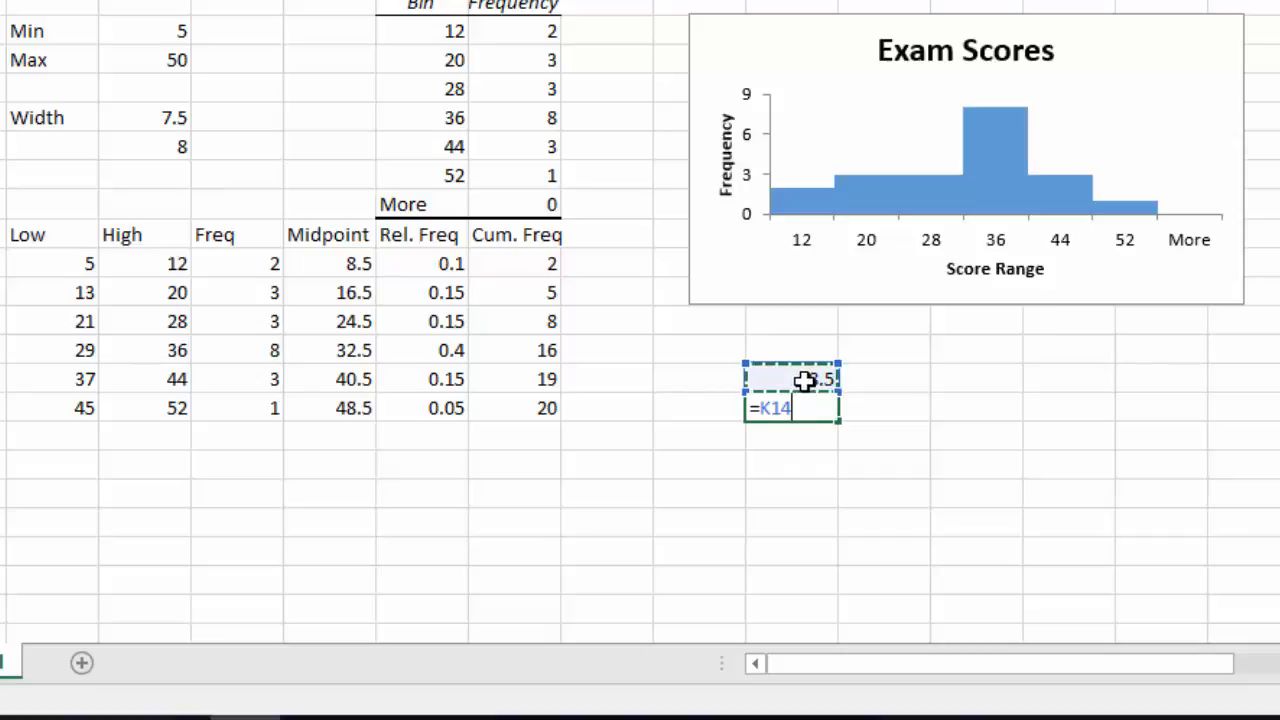
pyautogui.write('+8')
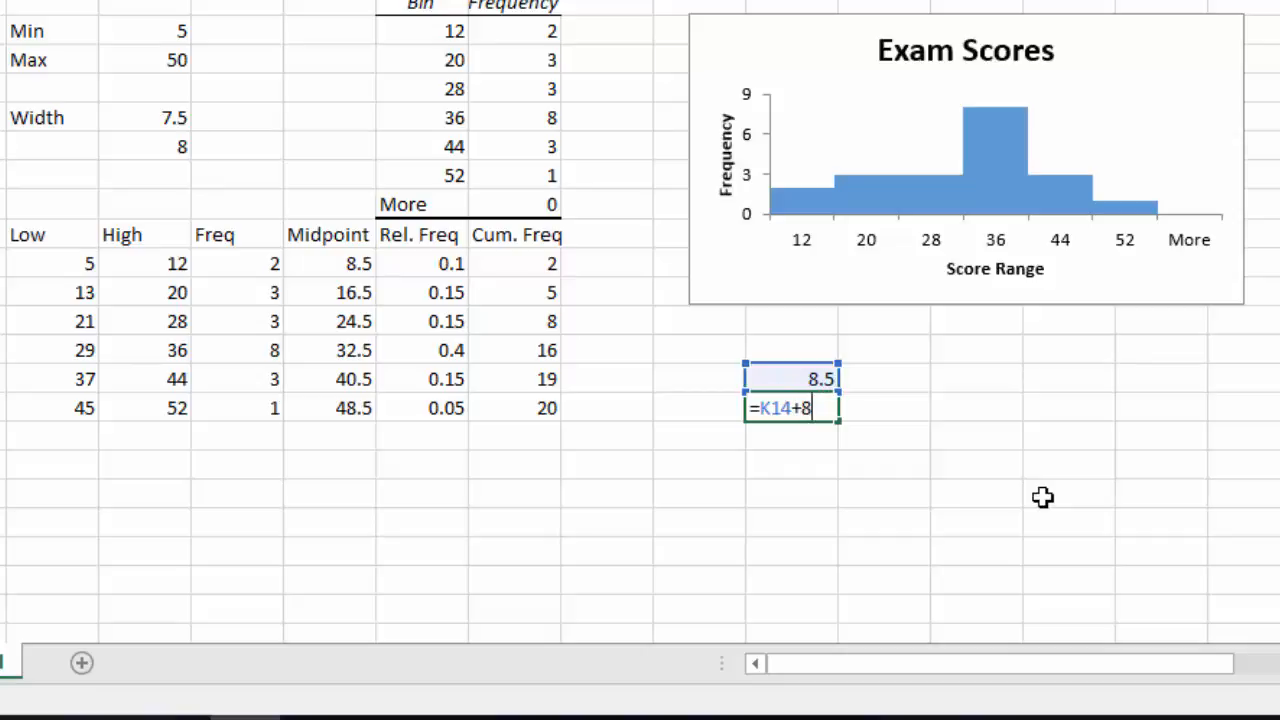
pyautogui.press('Return')
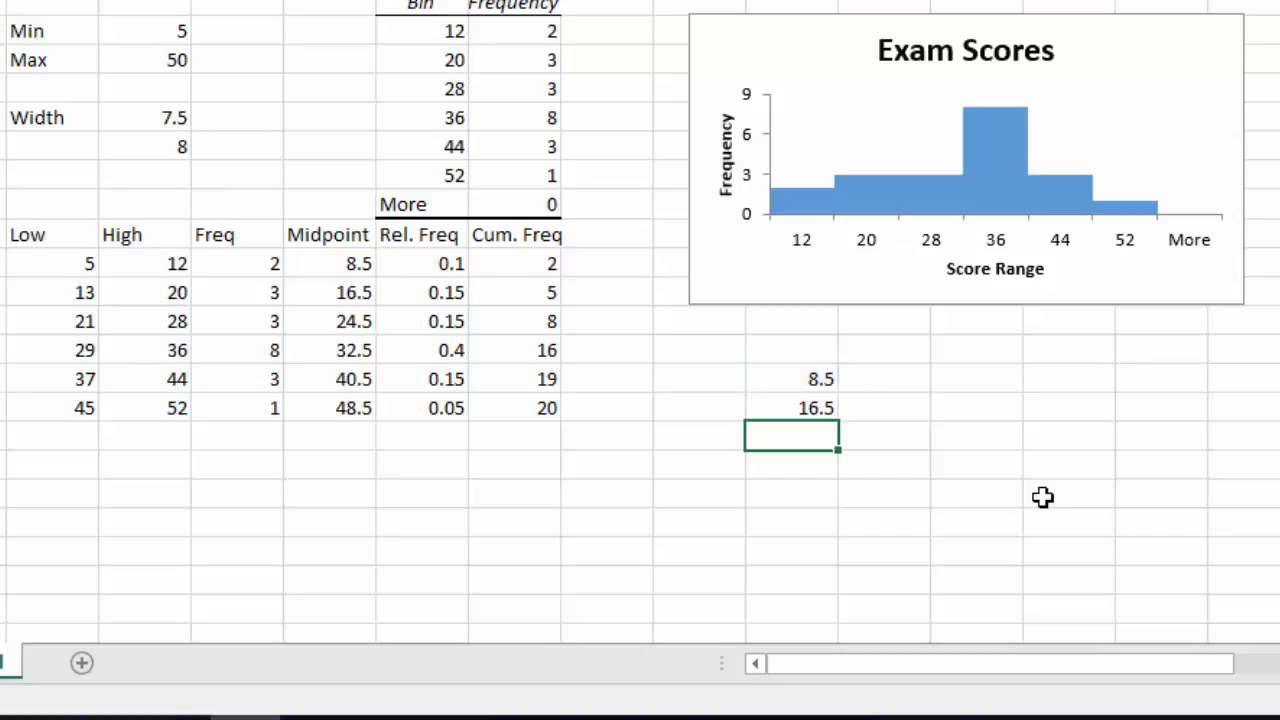
pyautogui.click(806, 408)
pyautogui.moveTo(840, 418); pyautogui.dragTo(843, 530)
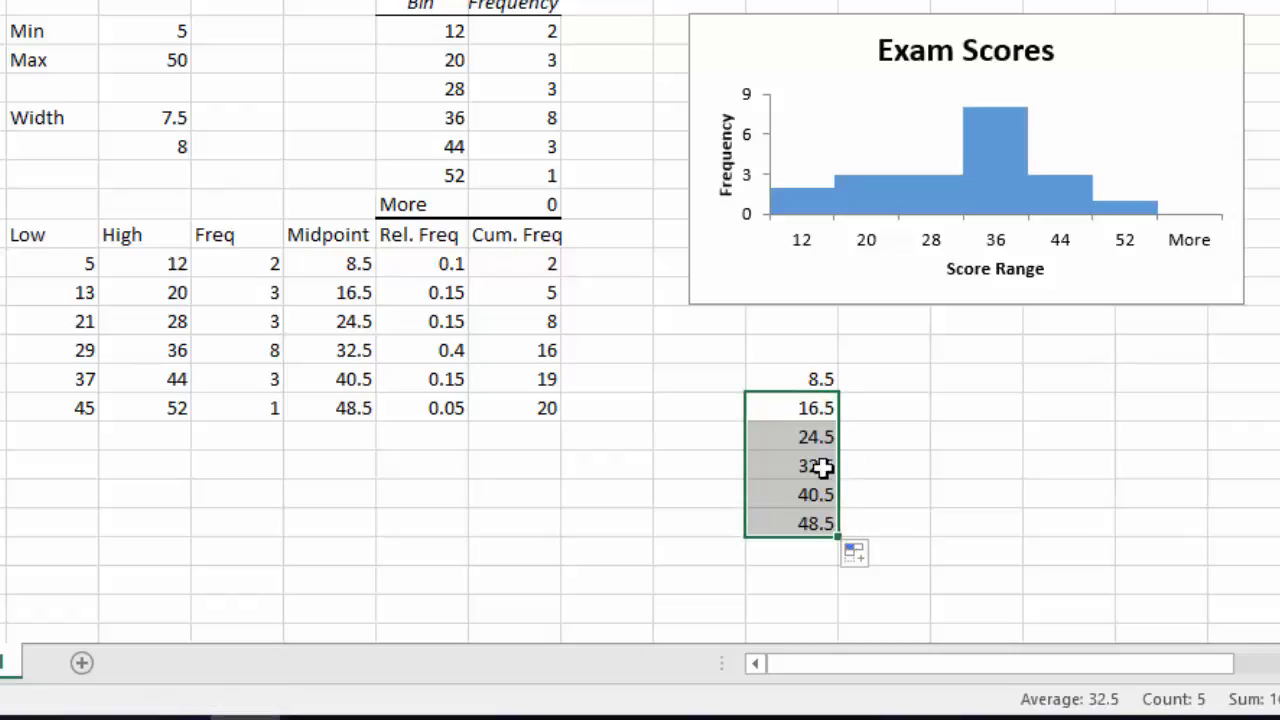
# Enter the frequencies 2, 3, 3, 8, 3 and 1 in L14 through L19 beside the midpoints.
pyautogui.click(886, 463)
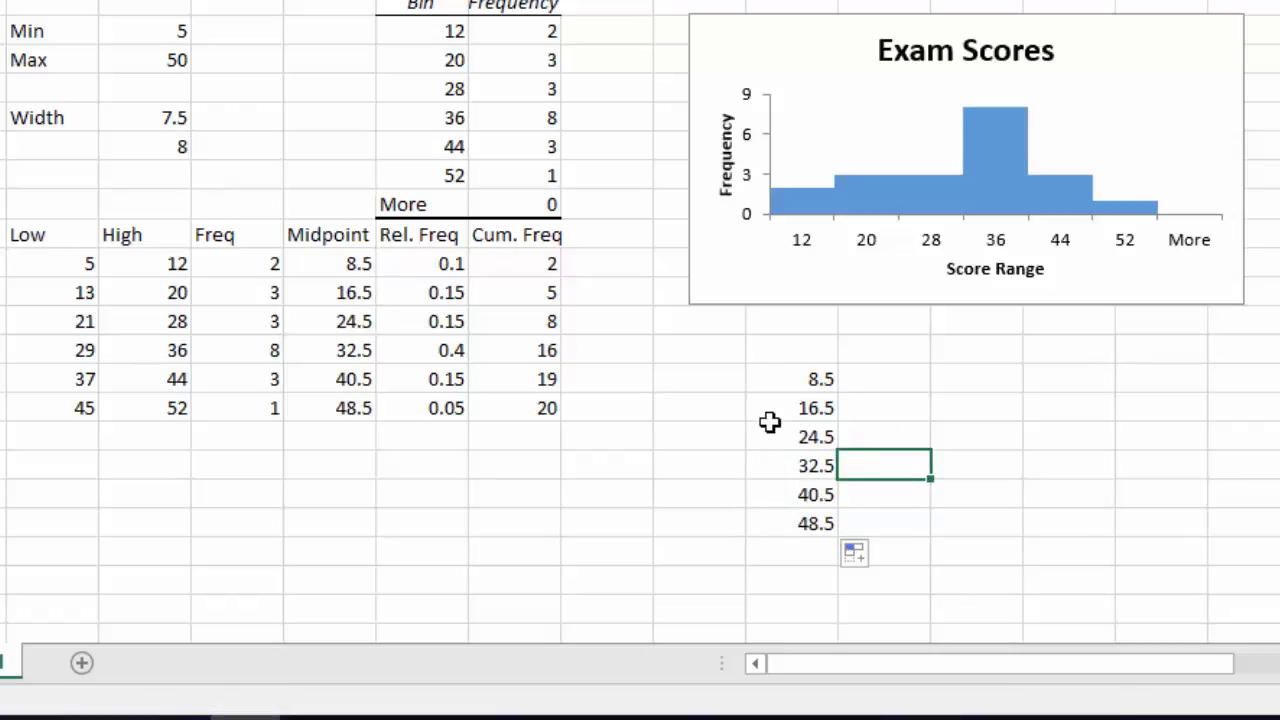
pyautogui.click(857, 385)
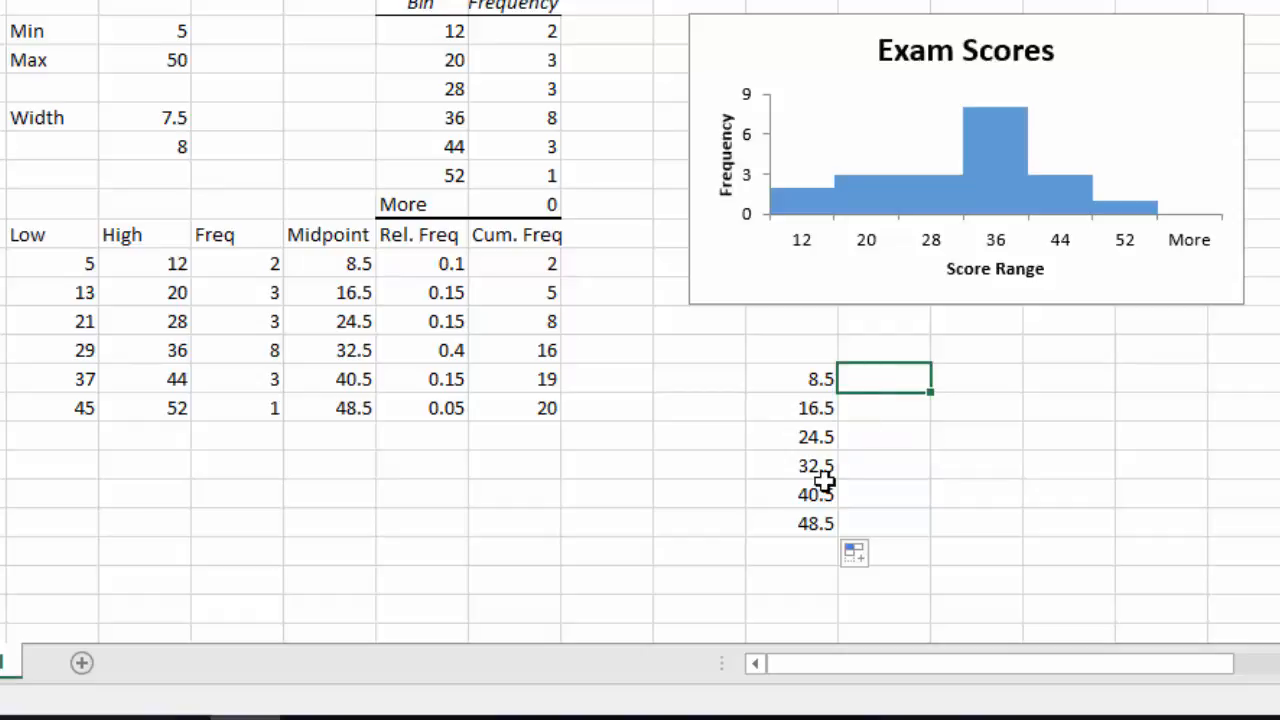
pyautogui.write('2')
pyautogui.press('Return')
pyautogui.write('3')
pyautogui.press('Return')
pyautogui.write('3')
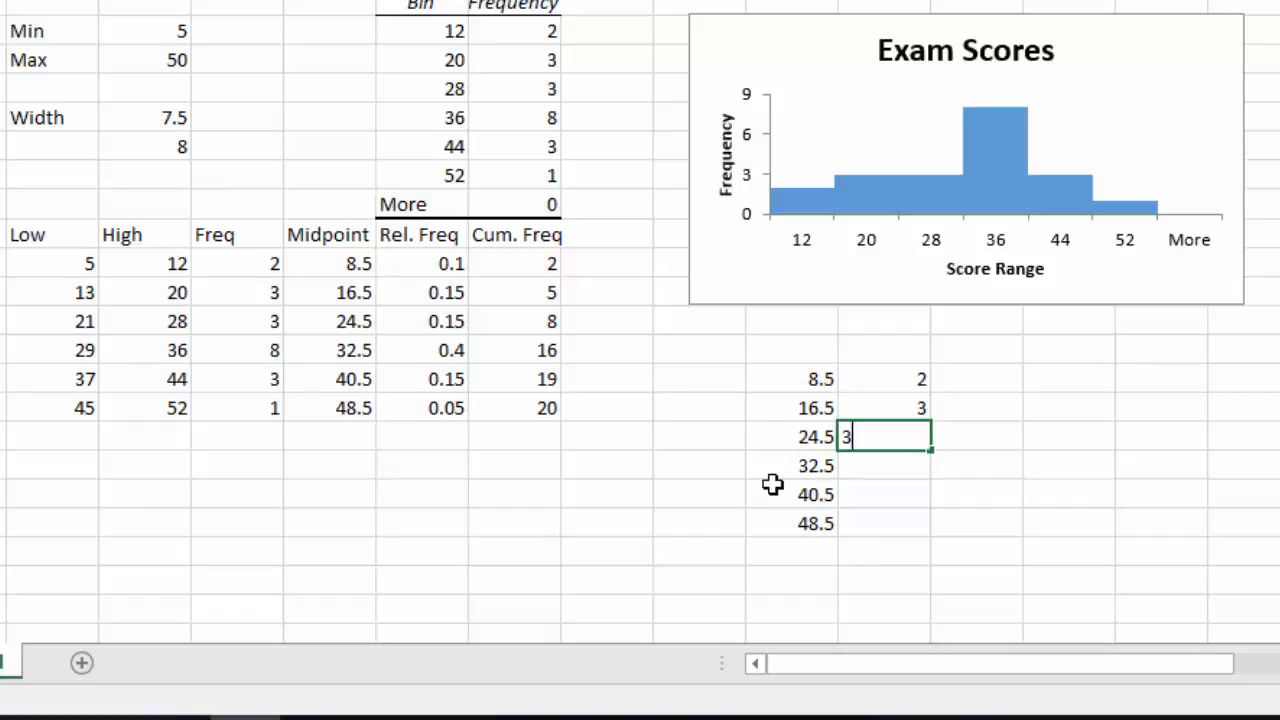
pyautogui.press('Return')
pyautogui.write('8')
pyautogui.press('Return')
pyautogui.write('3')
pyautogui.press('Return')
pyautogui.write('1')
pyautogui.press('Return')
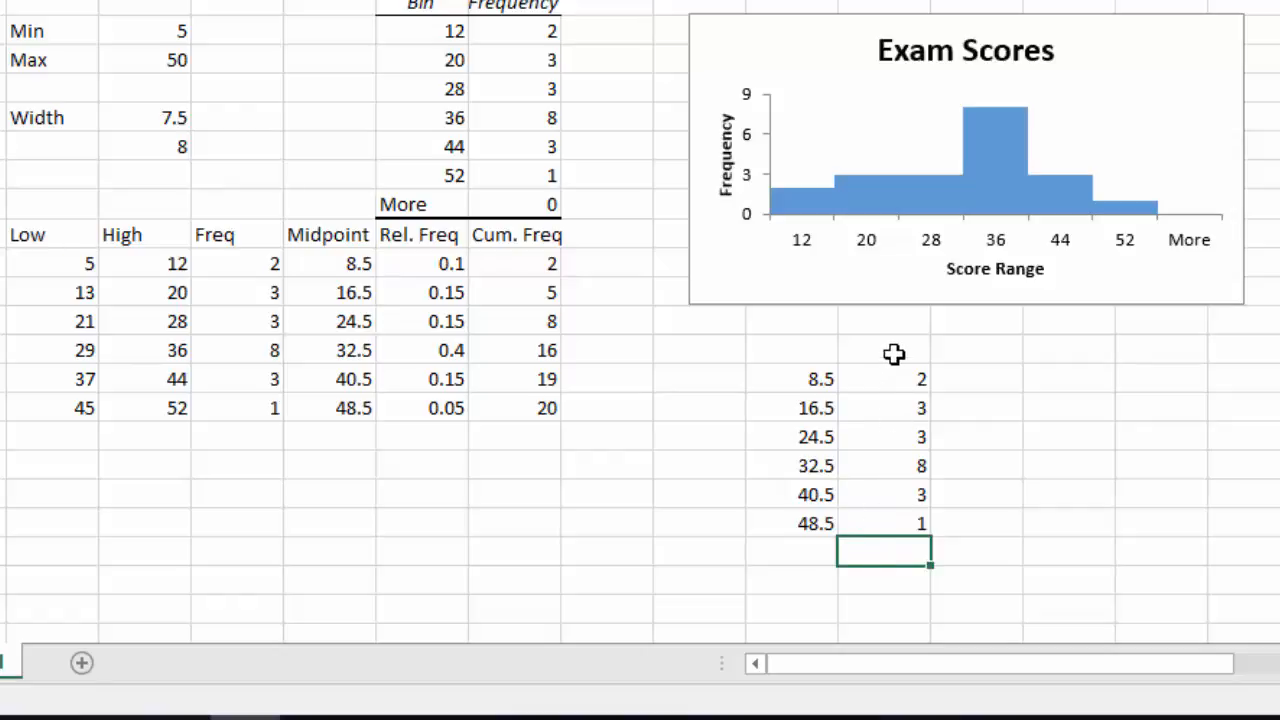
# Enter the formula =K14-8 in K13 above the midpoint list.
pyautogui.rightClick(810, 346)
pyautogui.click(791, 358)
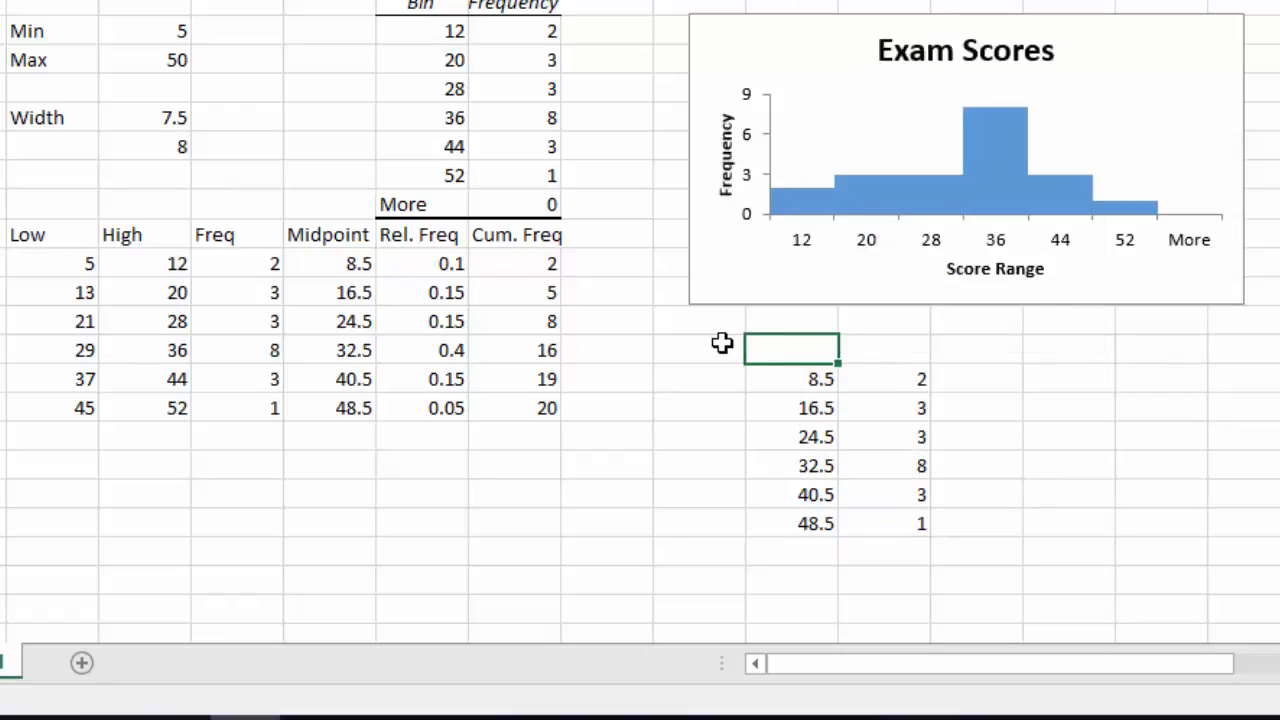
pyautogui.moveTo(809, 351); pyautogui.dragTo(878, 352)
pyautogui.moveTo(811, 560); pyautogui.dragTo(888, 542)
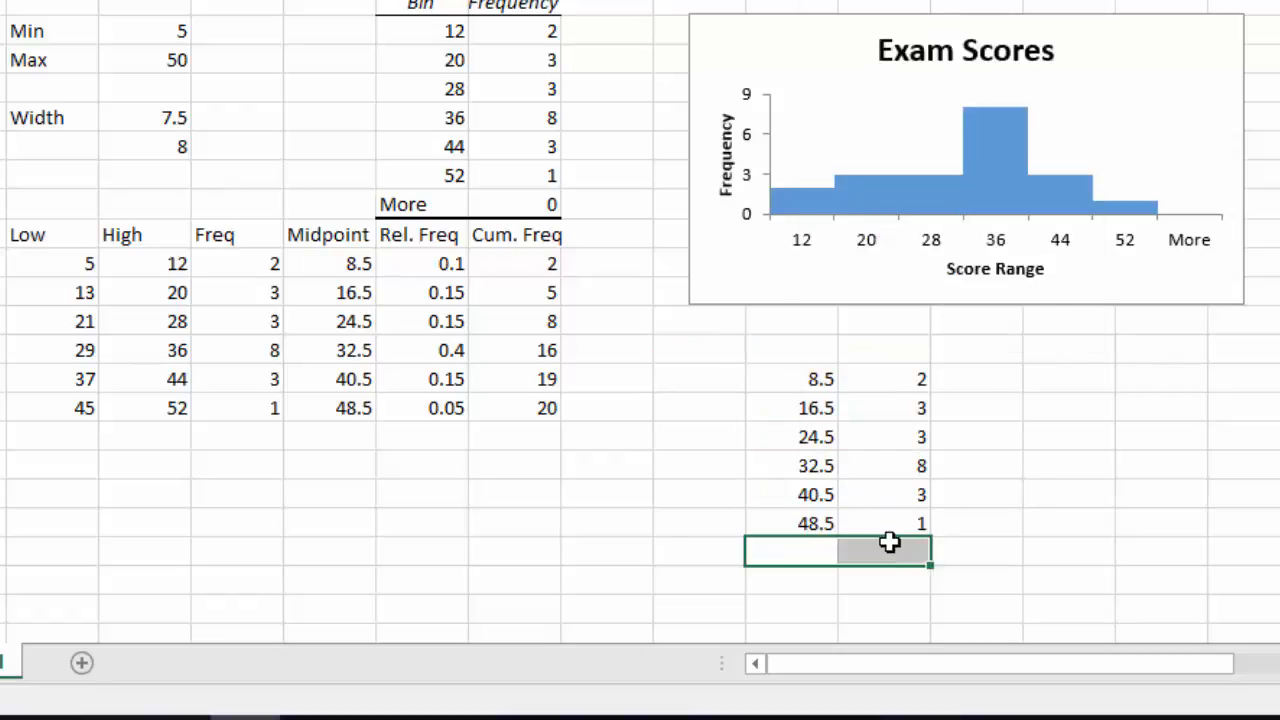
pyautogui.click(800, 348)
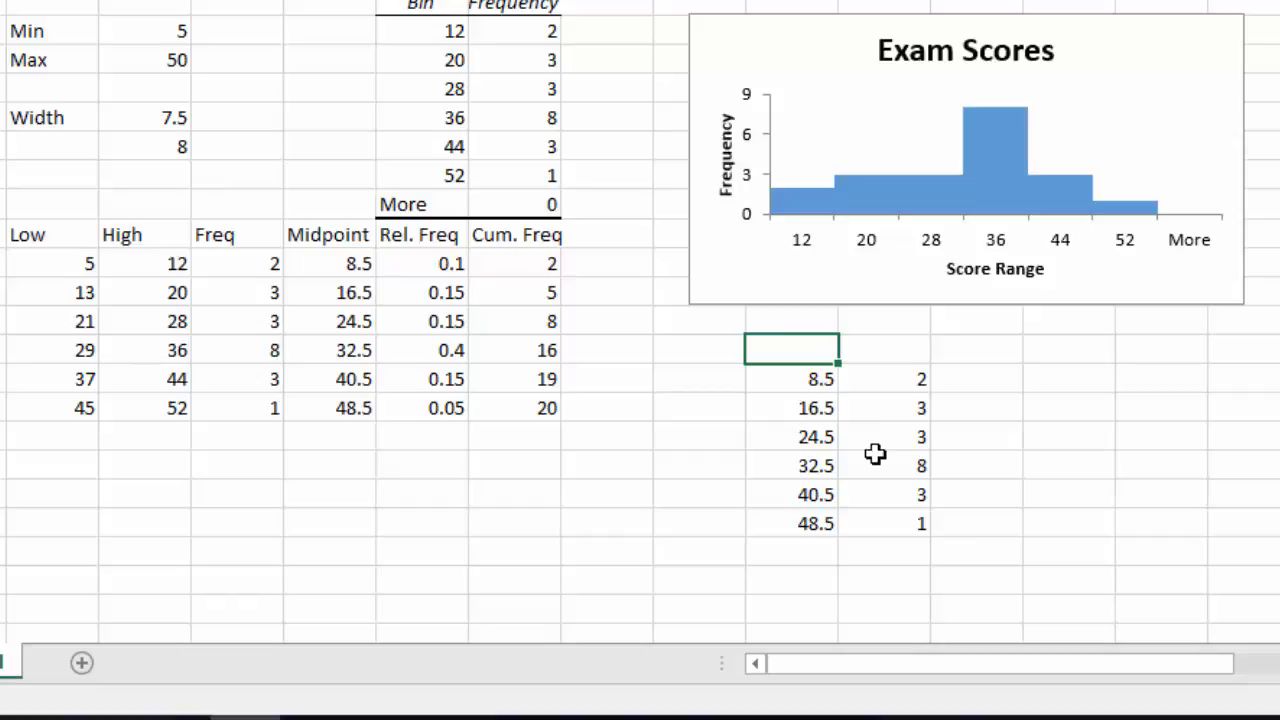
pyautogui.write('=')
pyautogui.click(794, 381)
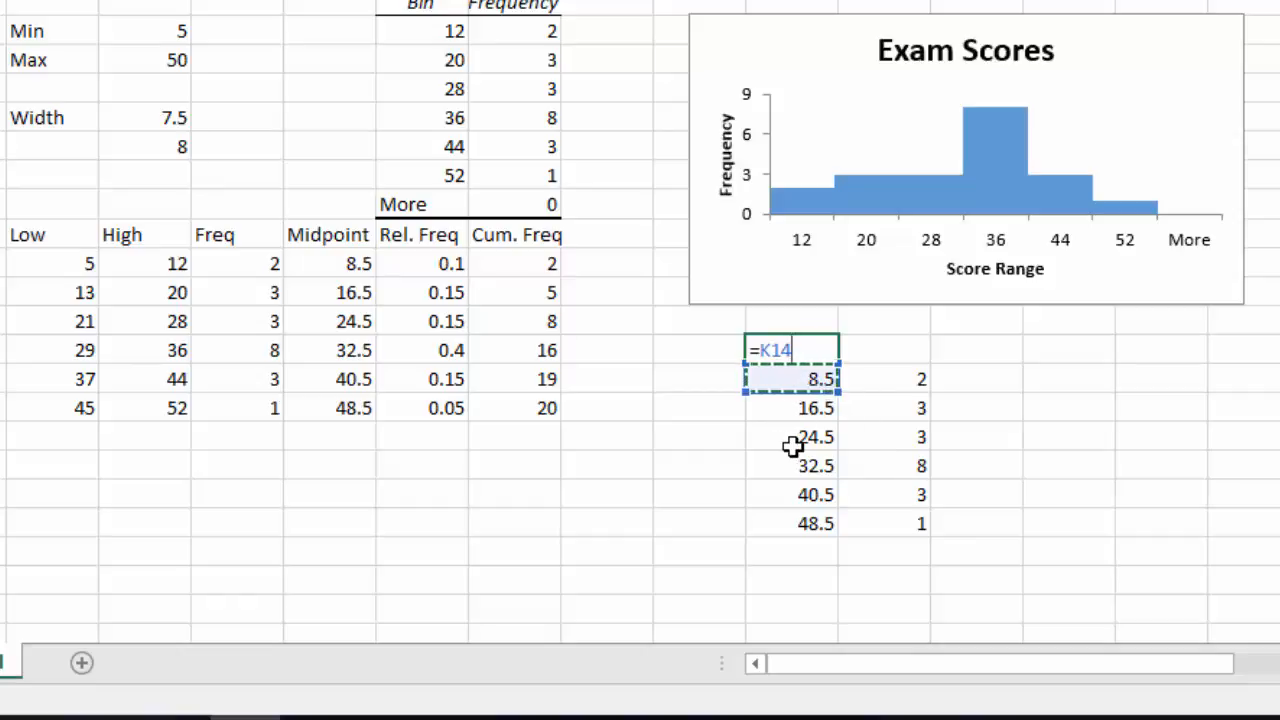
pyautogui.write('-8')
pyautogui.press('Return')
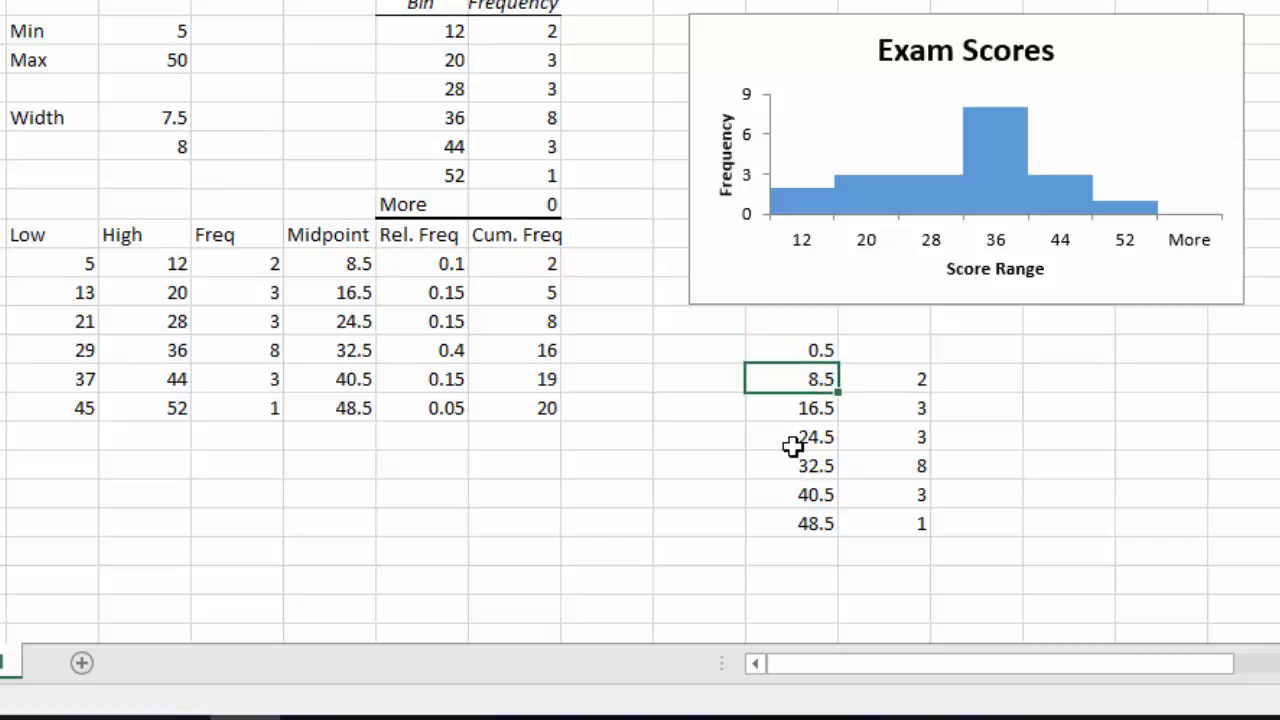
# Enter a frequency of 0 in L13 beside the added midpoint.
pyautogui.click(884, 358)
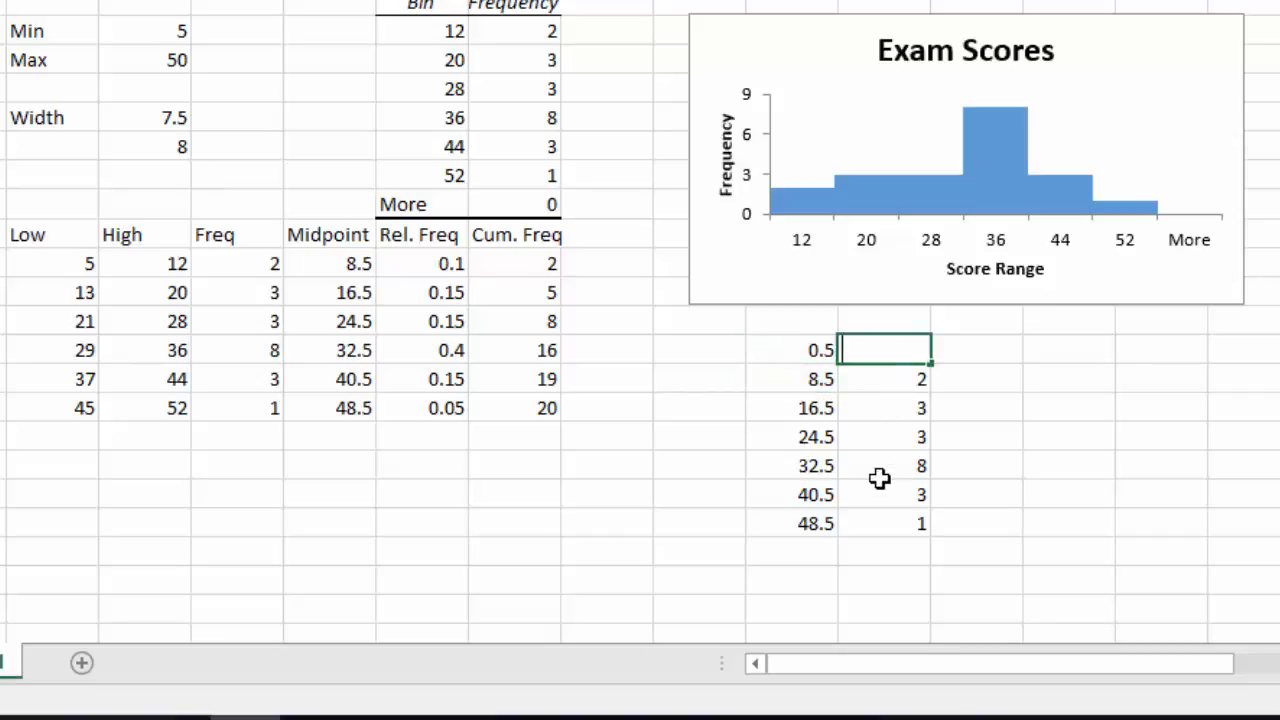
pyautogui.write('0')
pyautogui.press('Return')
pyautogui.press('Down')
pyautogui.press('Down')
pyautogui.press('Down')
pyautogui.press('Down')
pyautogui.press('Down')
pyautogui.press('Down')
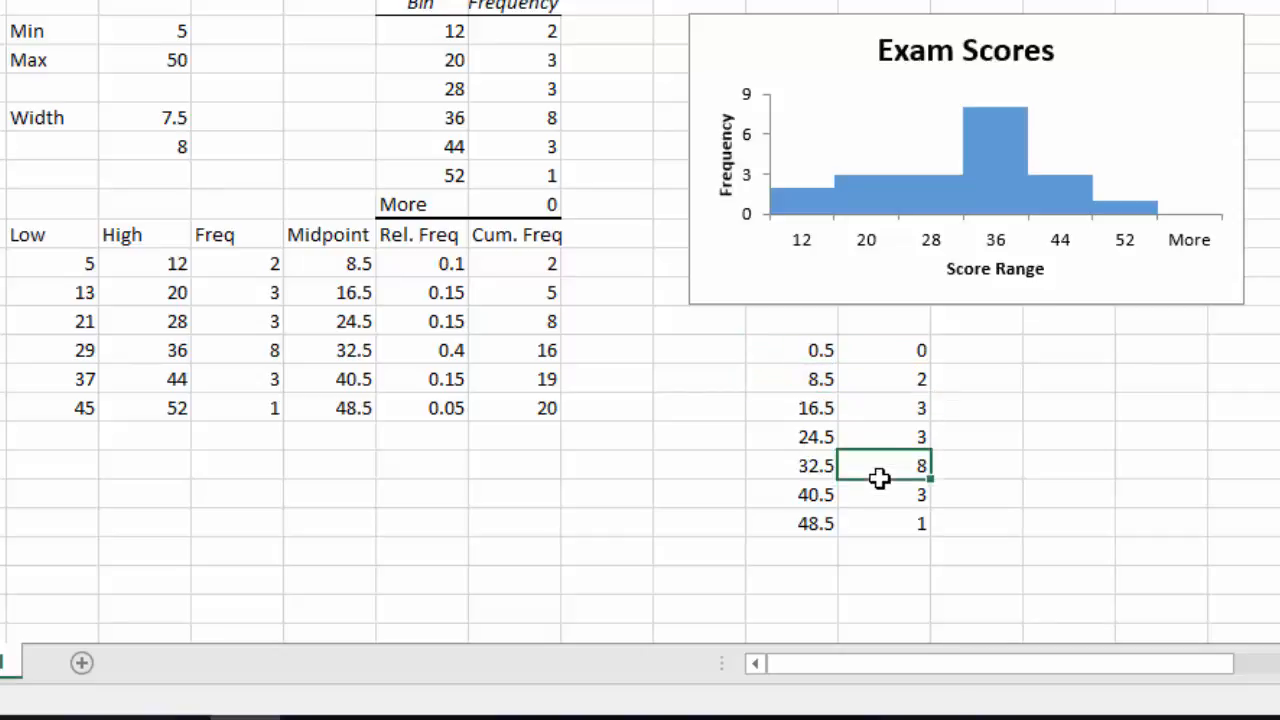
# Fill the midpoint formula down one more row into K20.
pyautogui.press('Left')
pyautogui.click(817, 524)
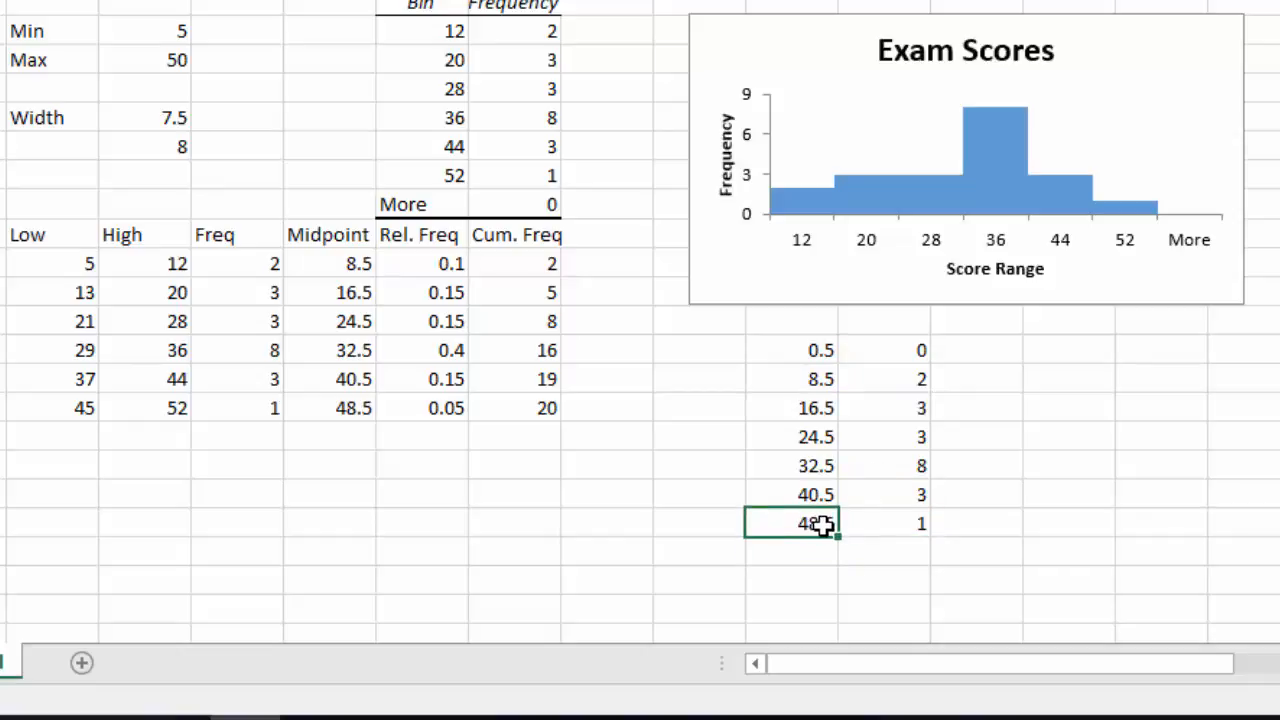
pyautogui.moveTo(838, 537); pyautogui.dragTo(836, 565)
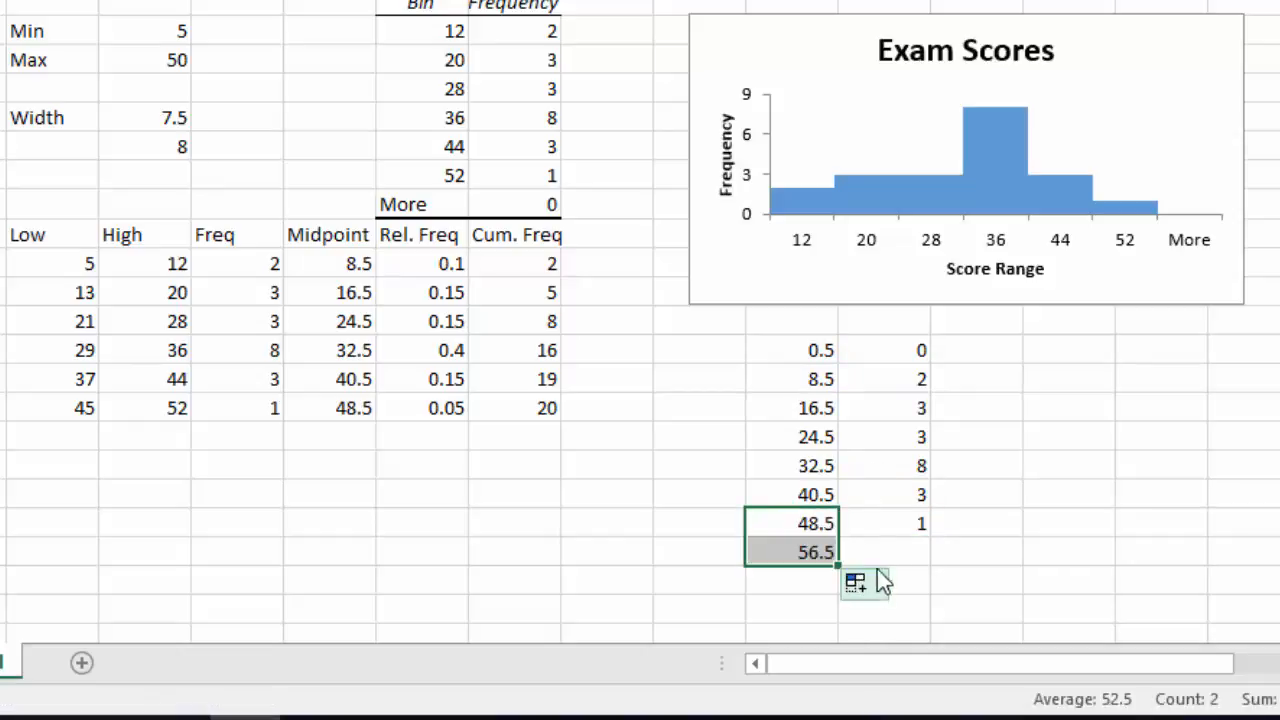
# Enter a frequency of 0 in L20 beside the new midpoint.
pyautogui.click(894, 551)
pyautogui.write('0')
pyautogui.press('Return')
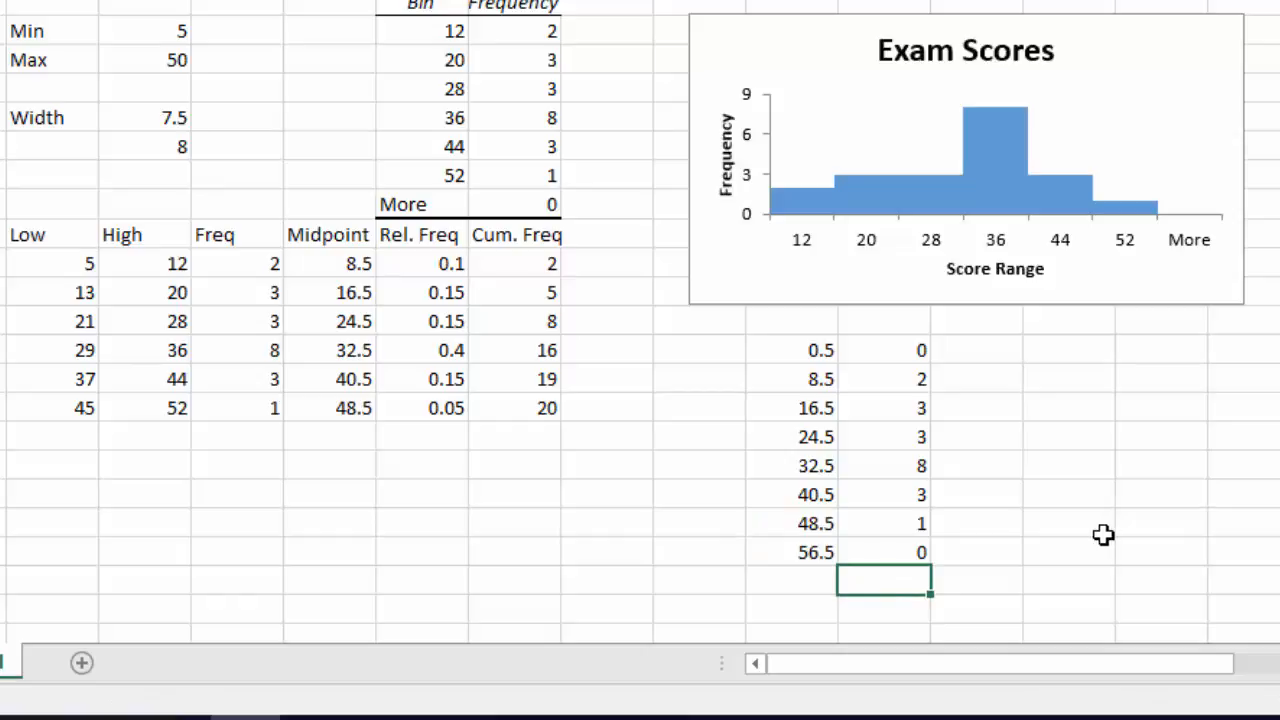
# Insert a scatter chart with straight lines and markers from the midpoint and frequency data in K13:L20.
pyautogui.click(686, 409)
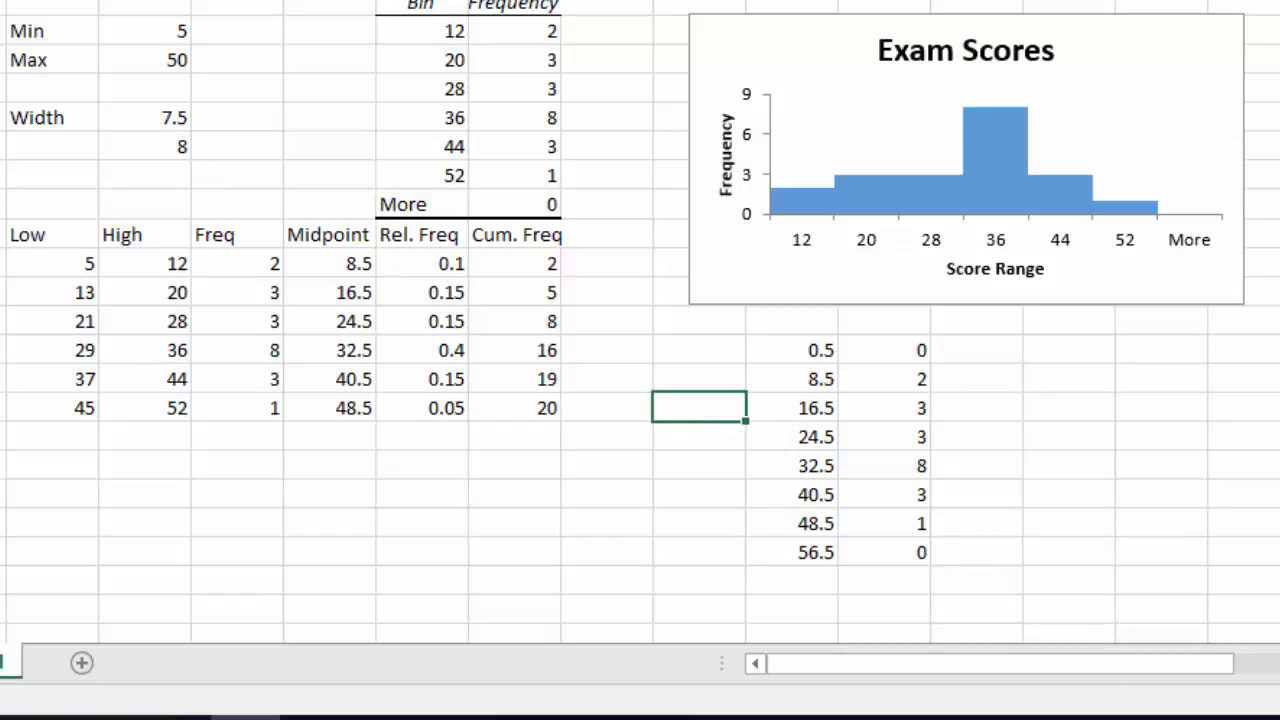
pyautogui.moveTo(815, 352); pyautogui.dragTo(876, 563)
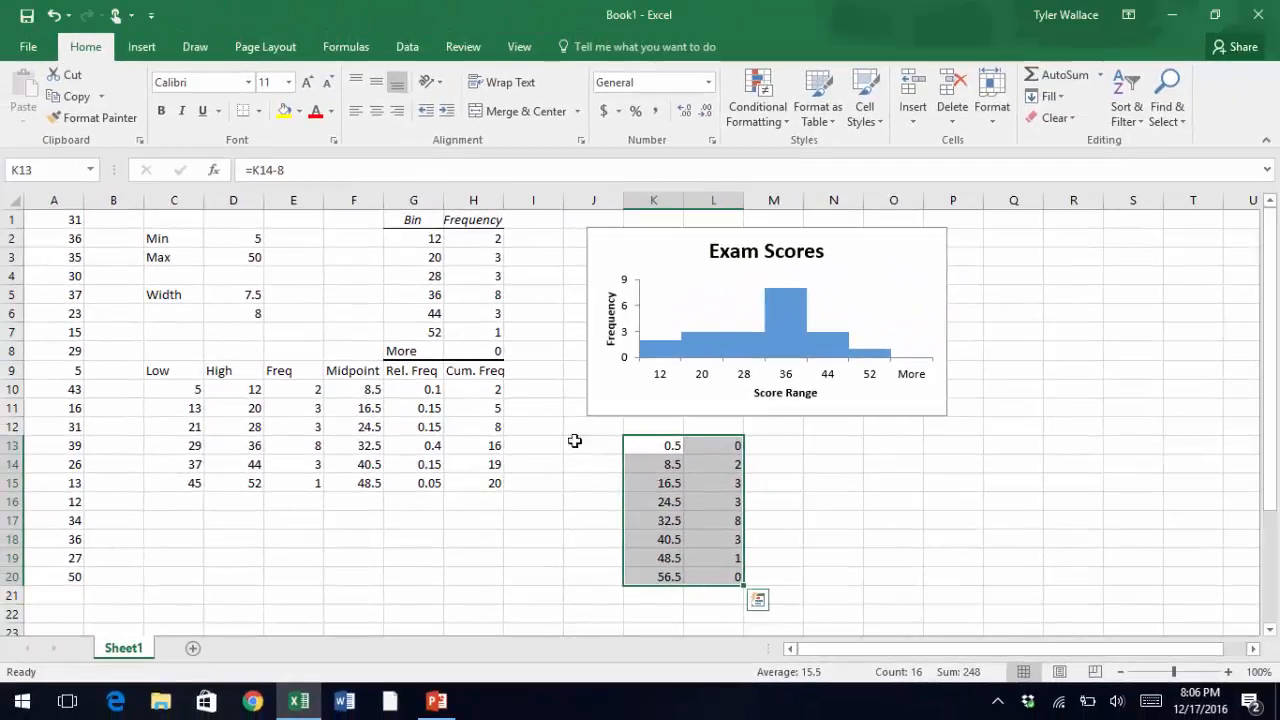
pyautogui.click(146, 50)
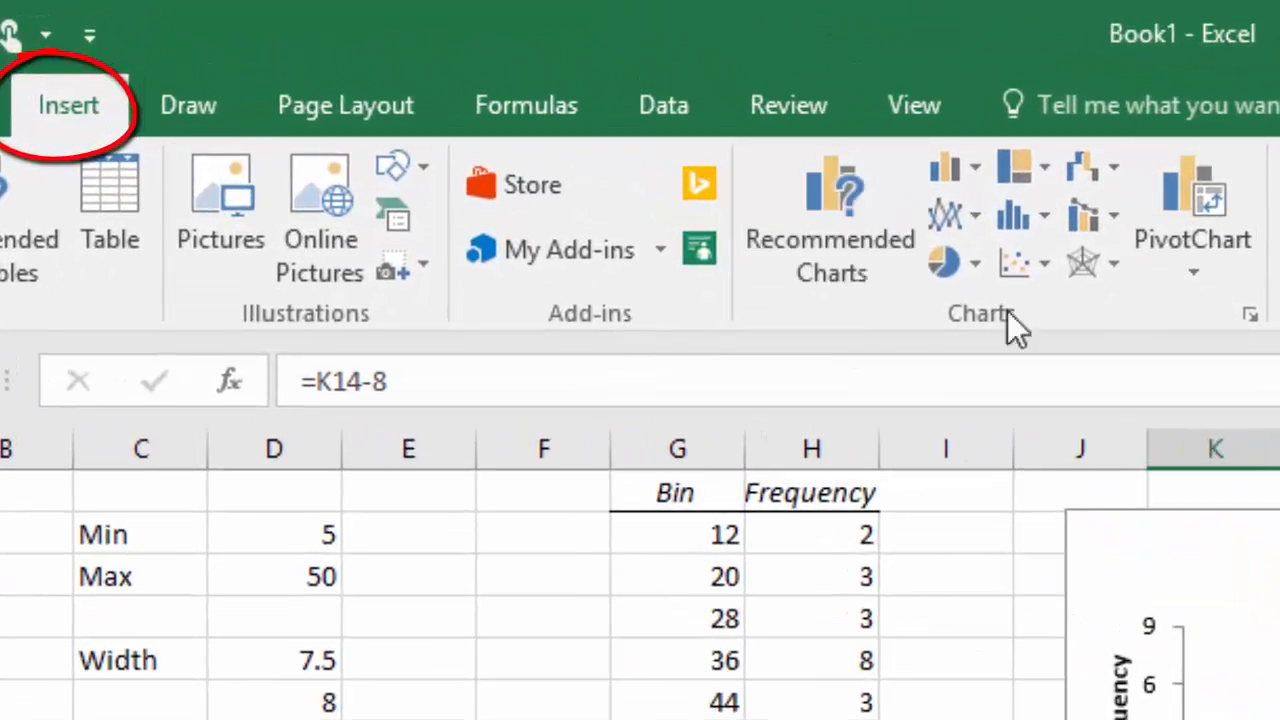
pyautogui.click(958, 215)
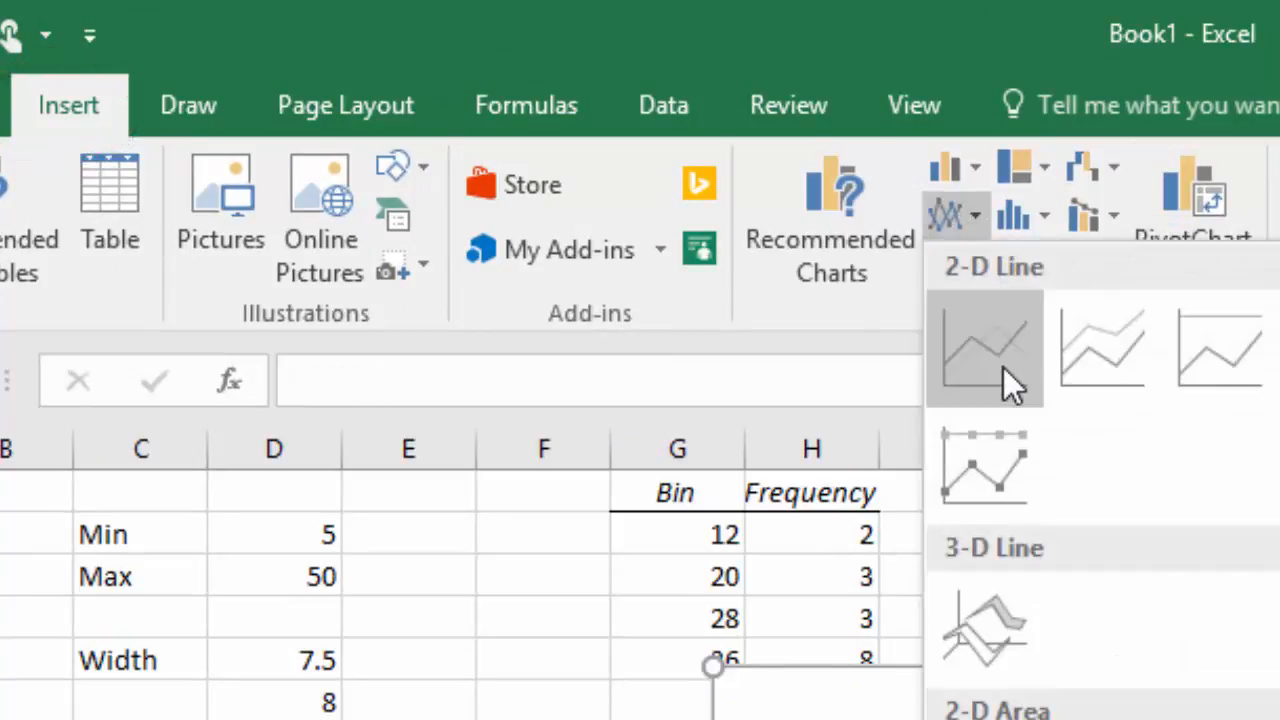
pyautogui.click(963, 203)
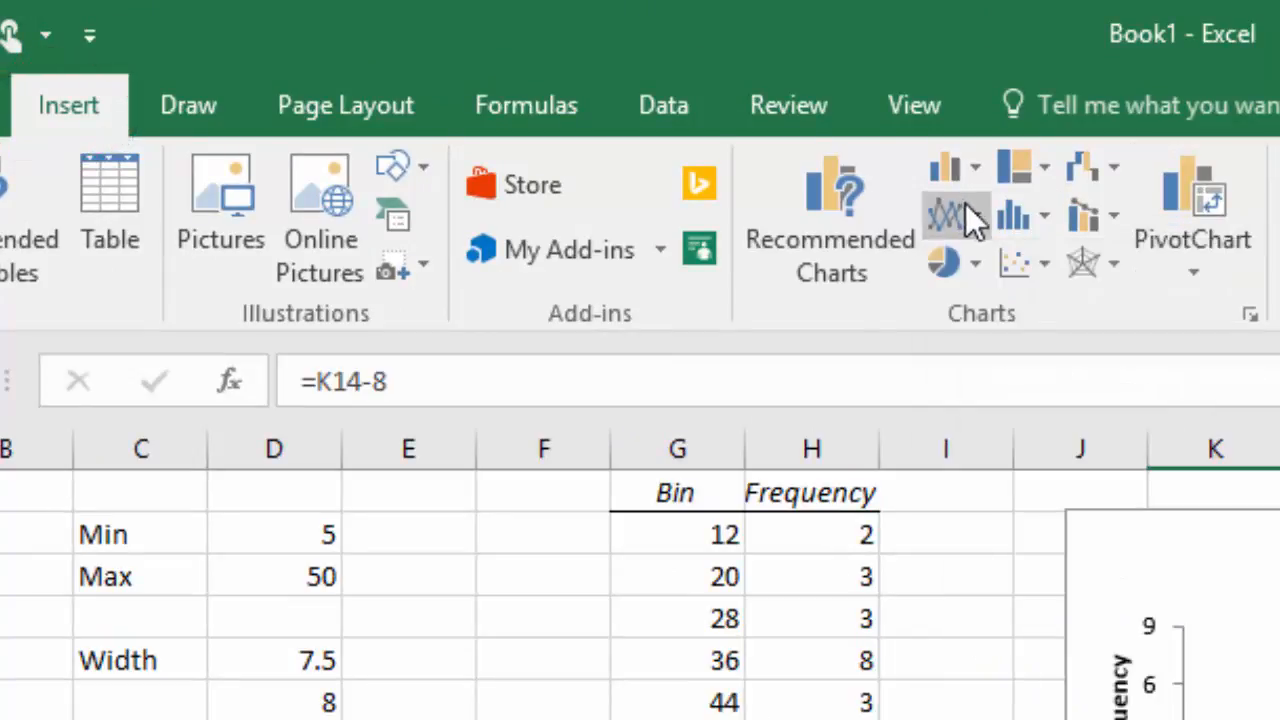
pyautogui.rightClick(1047, 268)
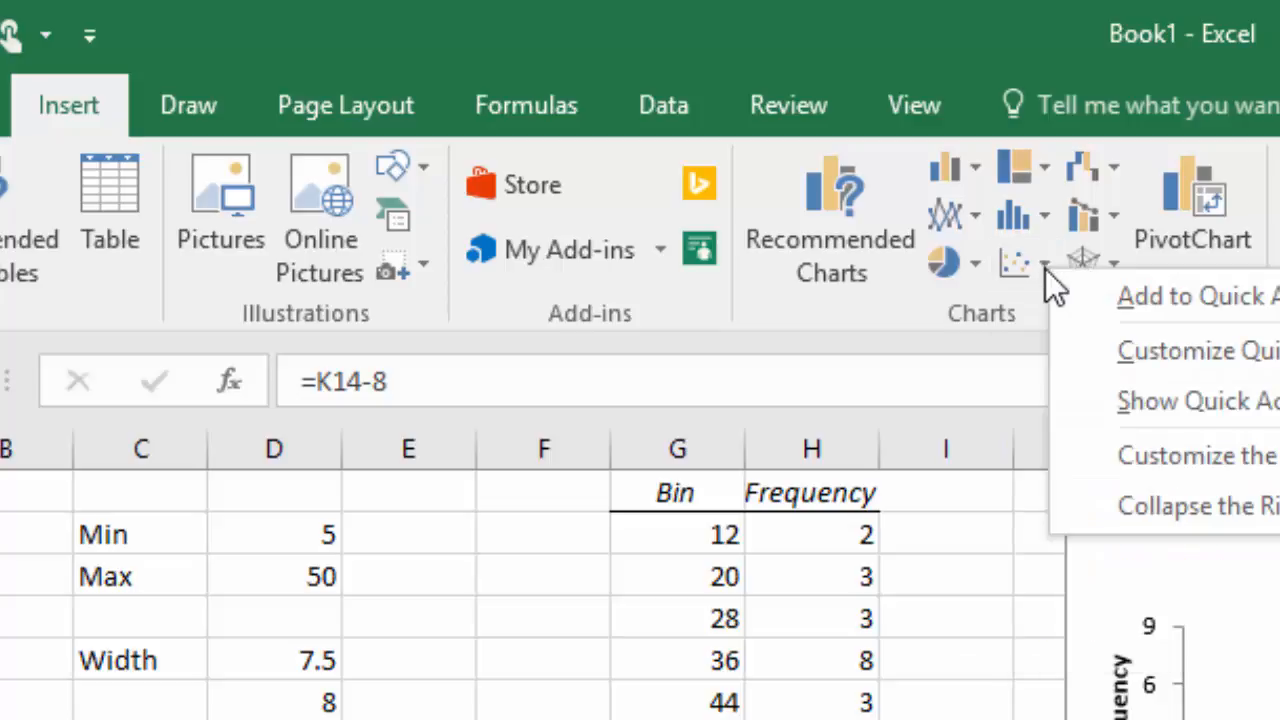
pyautogui.click(1045, 270)
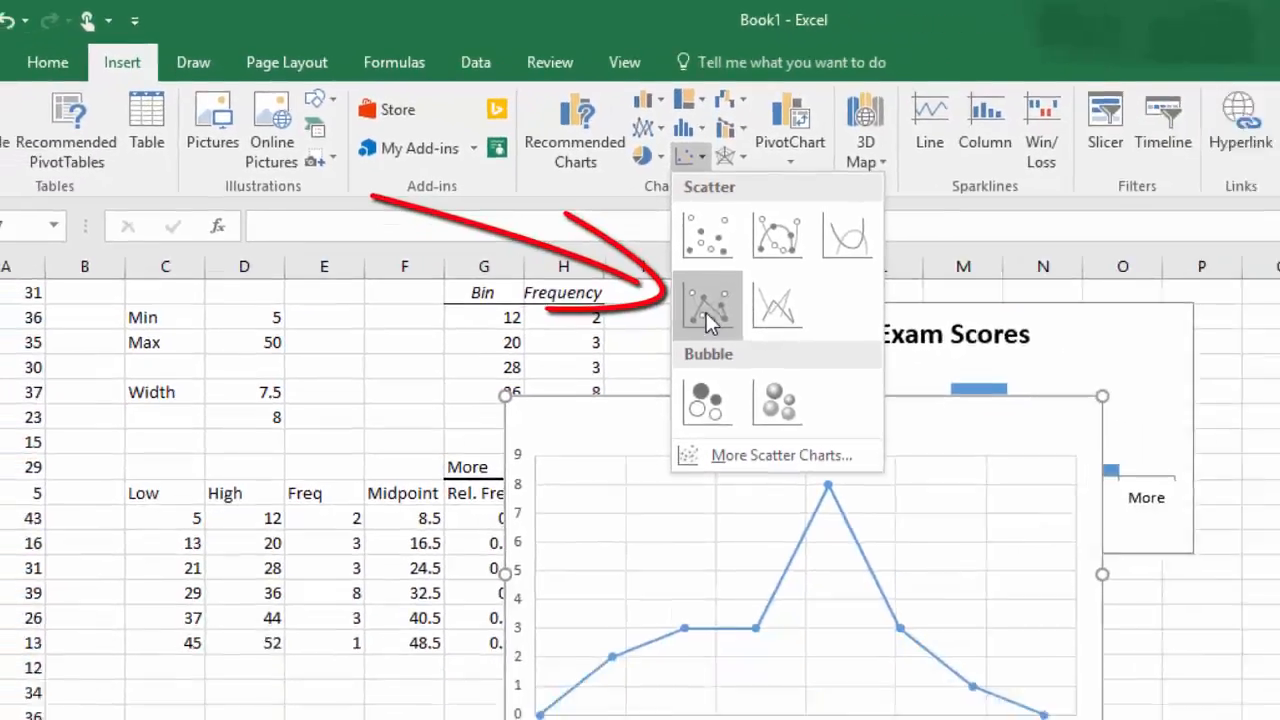
pyautogui.click(1051, 526)
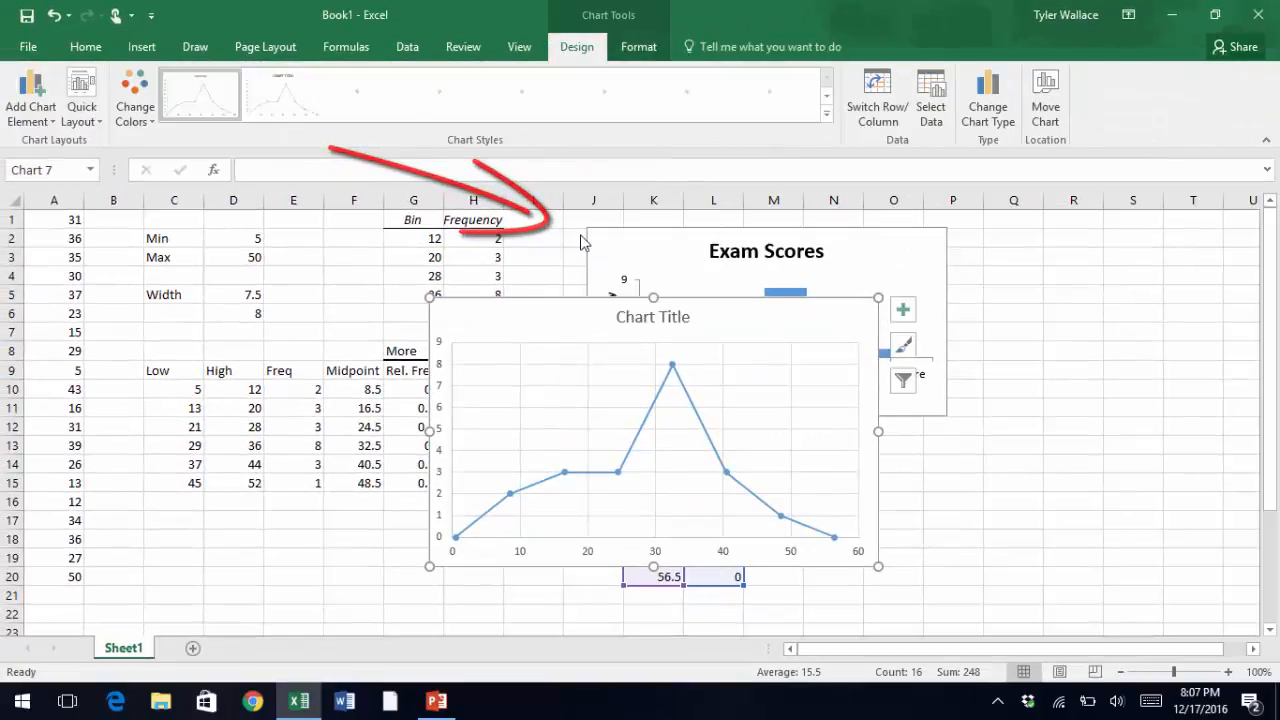
# Move and resize the new chart so it sits below the histogram beside the midpoint data.
pyautogui.moveTo(631, 343); pyautogui.dragTo(897, 336)
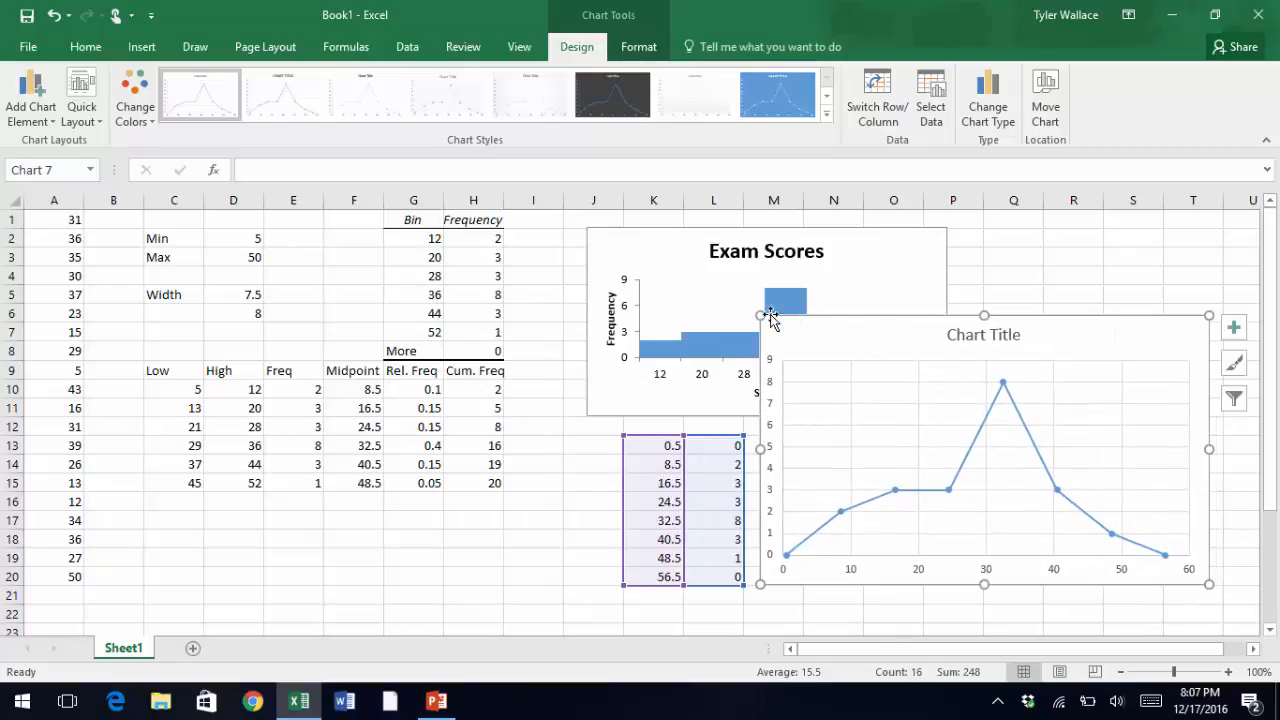
pyautogui.moveTo(762, 317); pyautogui.dragTo(781, 434)
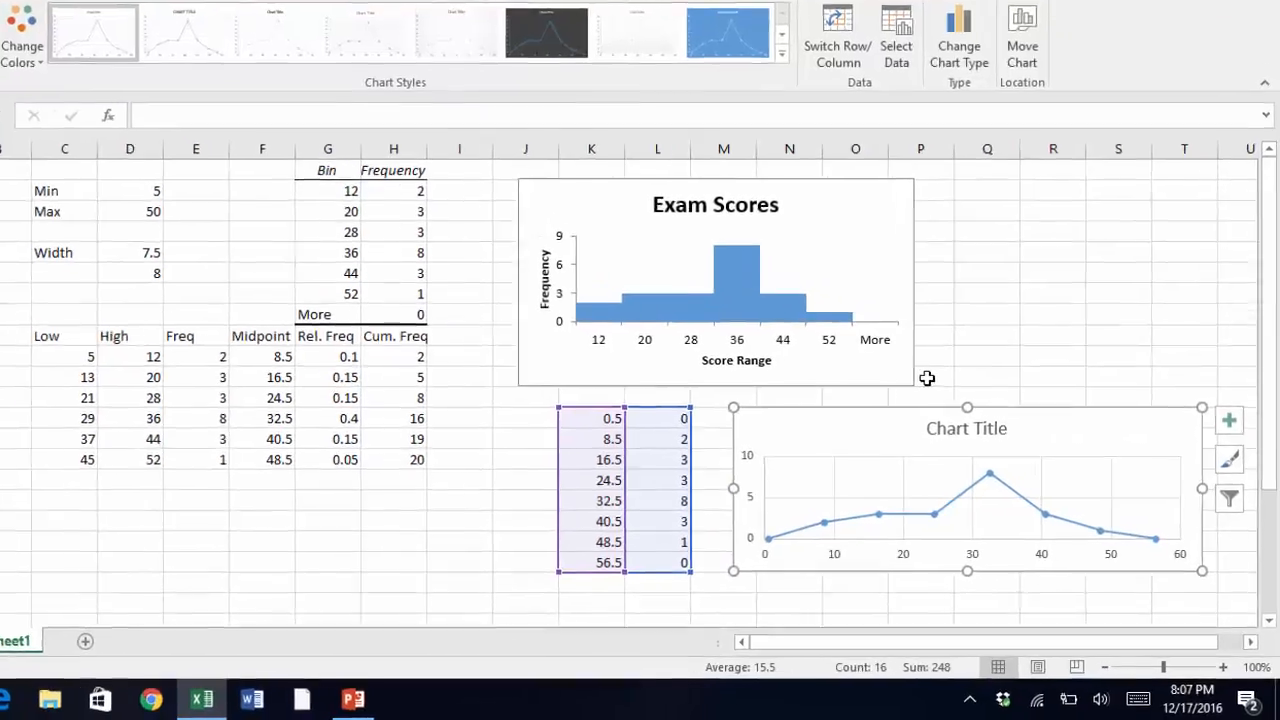
# Set the line chart's title to Exam Scores.
pyautogui.rightClick(927, 378)
pyautogui.click(929, 374)
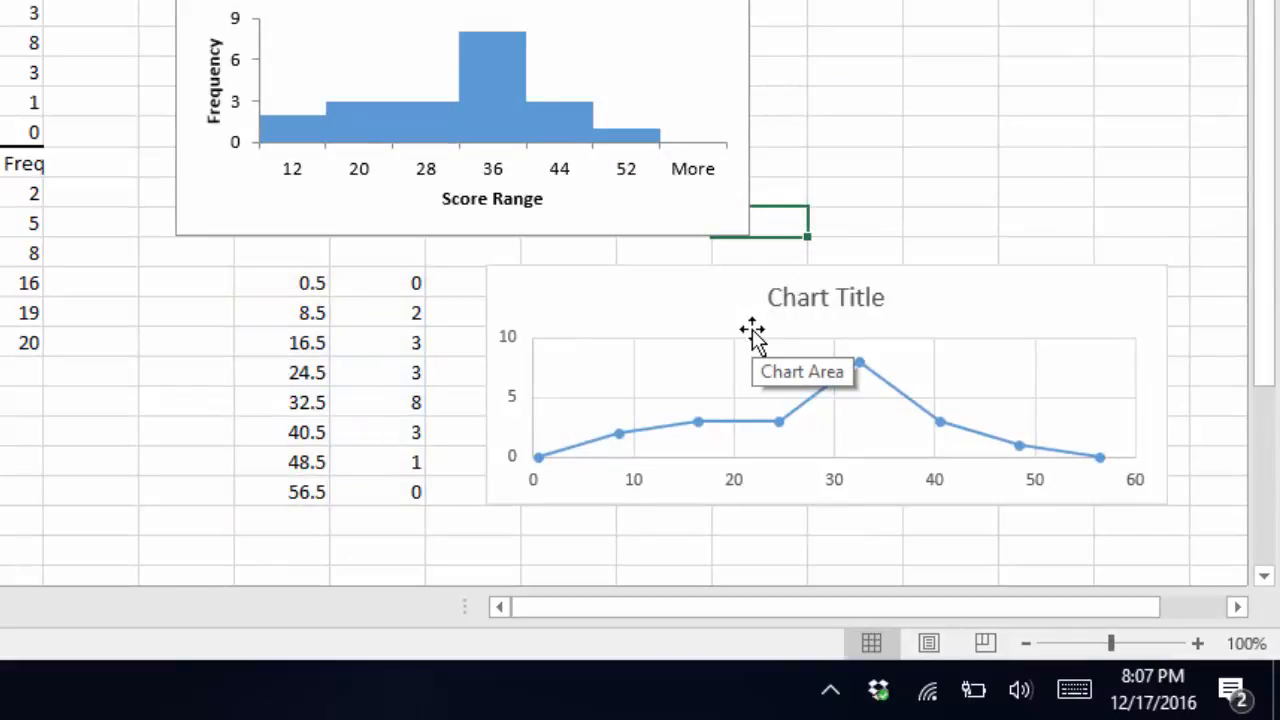
pyautogui.click(808, 295)
pyautogui.doubleClick(808, 294)
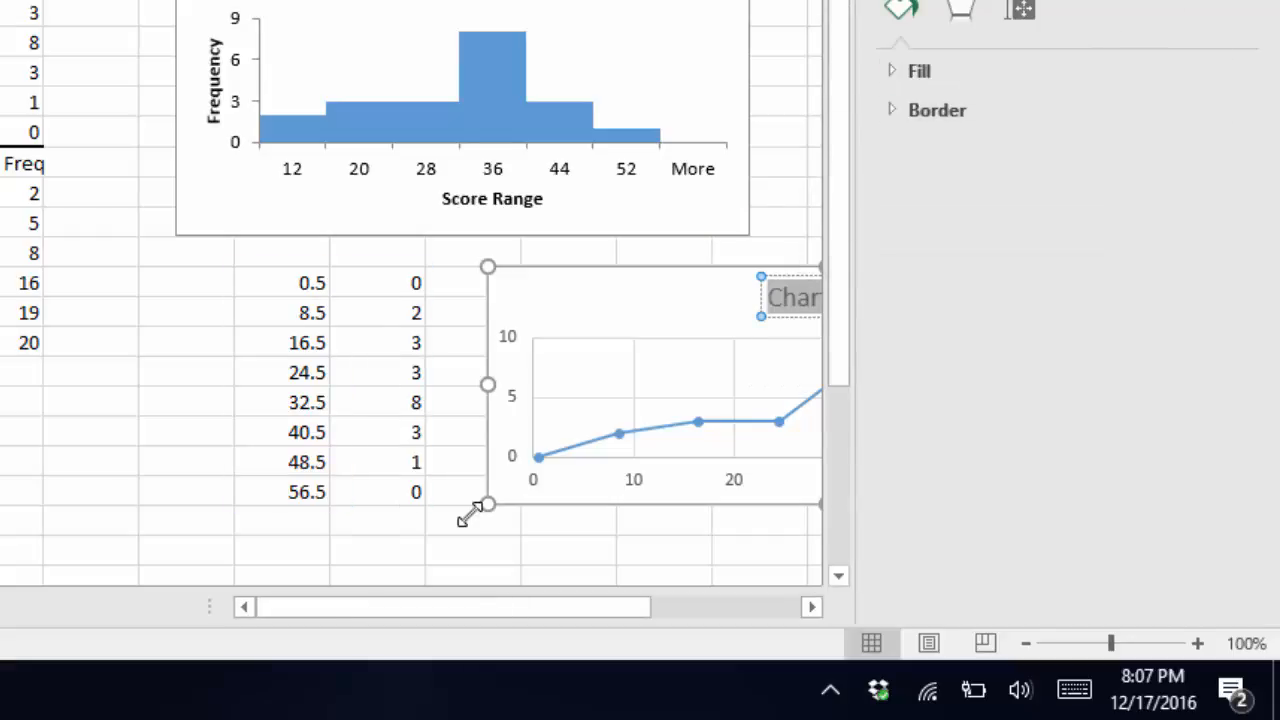
pyautogui.moveTo(464, 612); pyautogui.dragTo(585, 612)
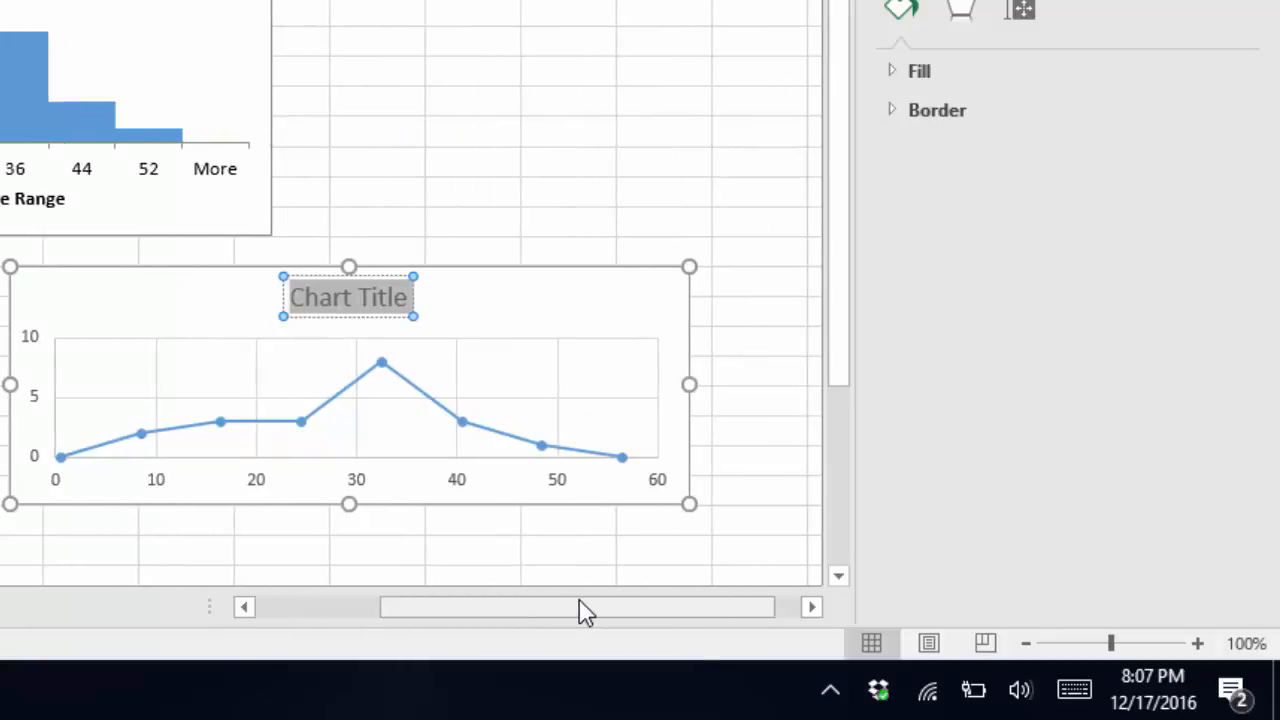
pyautogui.write('Exam Scores')
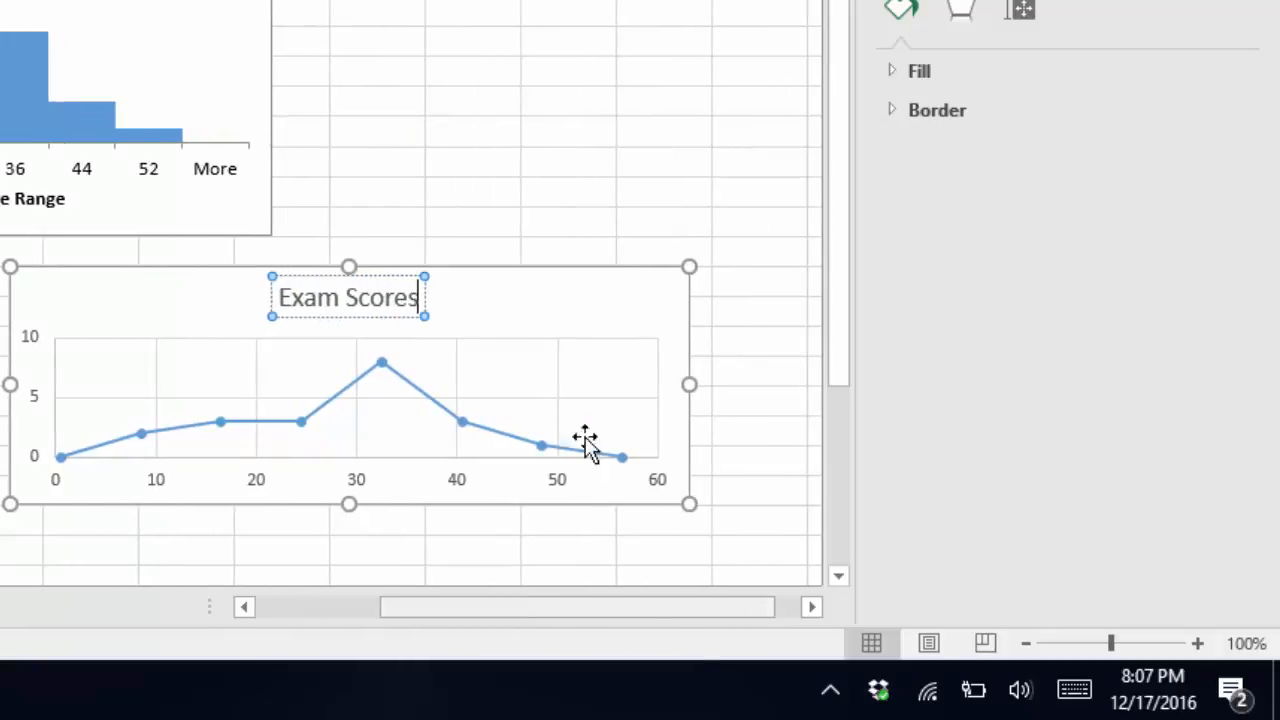
pyautogui.click(571, 322)
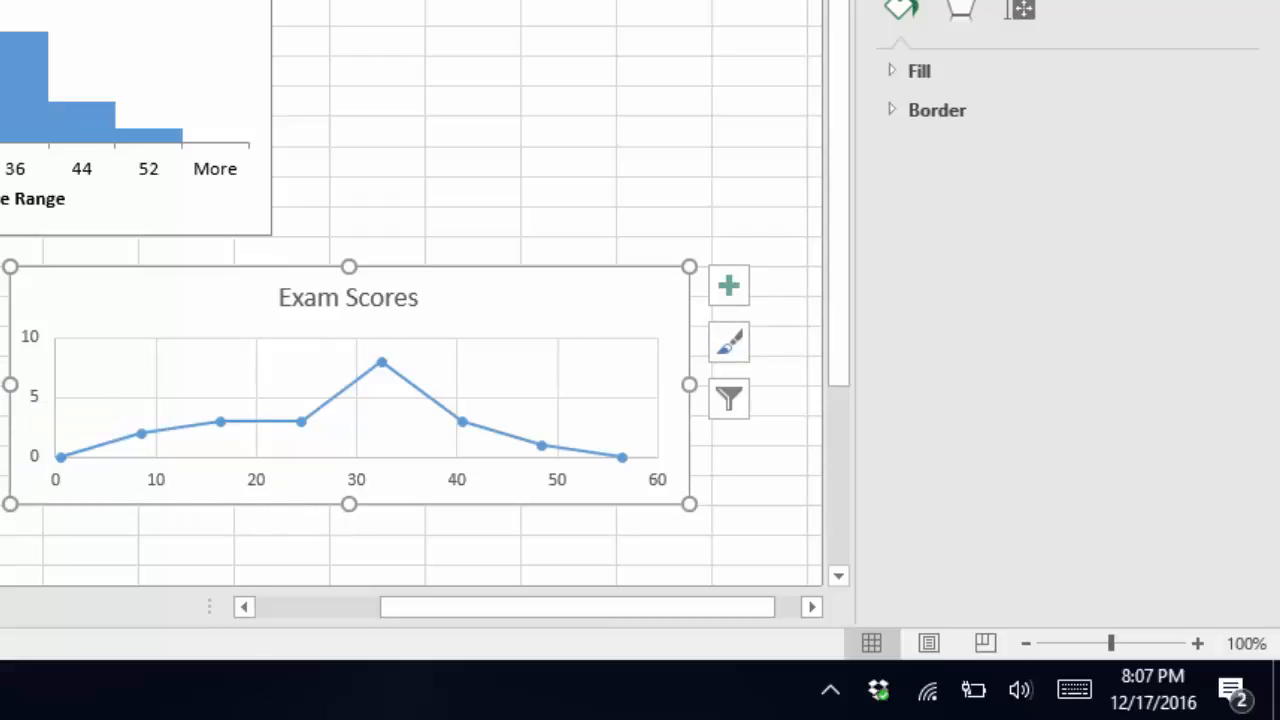
# Add axis titles to the chart and label the vertical axis Fequency.
pyautogui.click(729, 291)
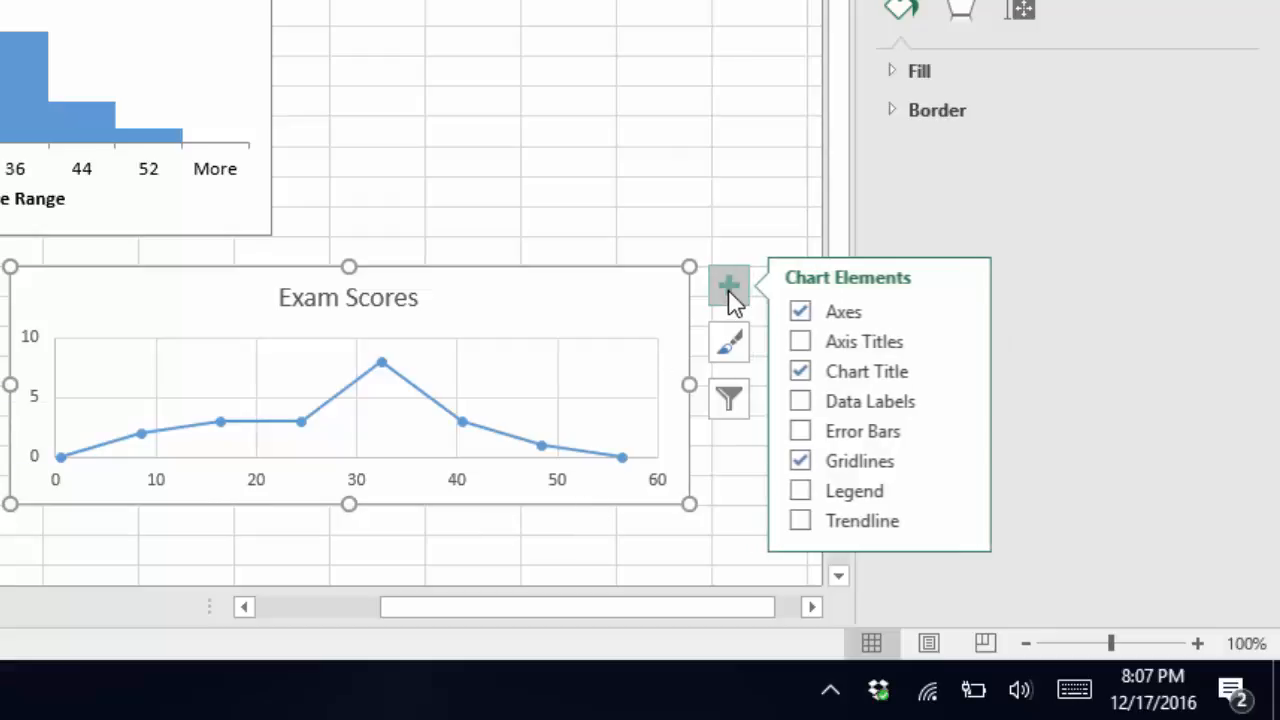
pyautogui.click(801, 343)
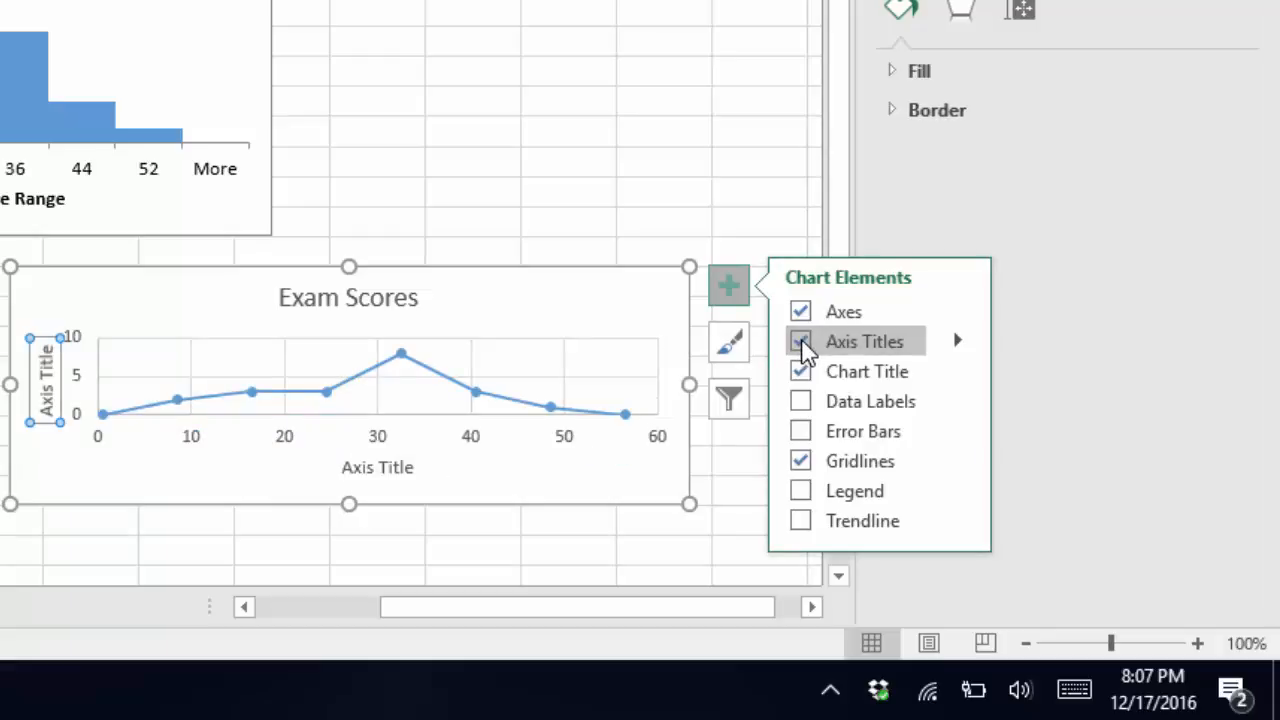
pyautogui.click(569, 220)
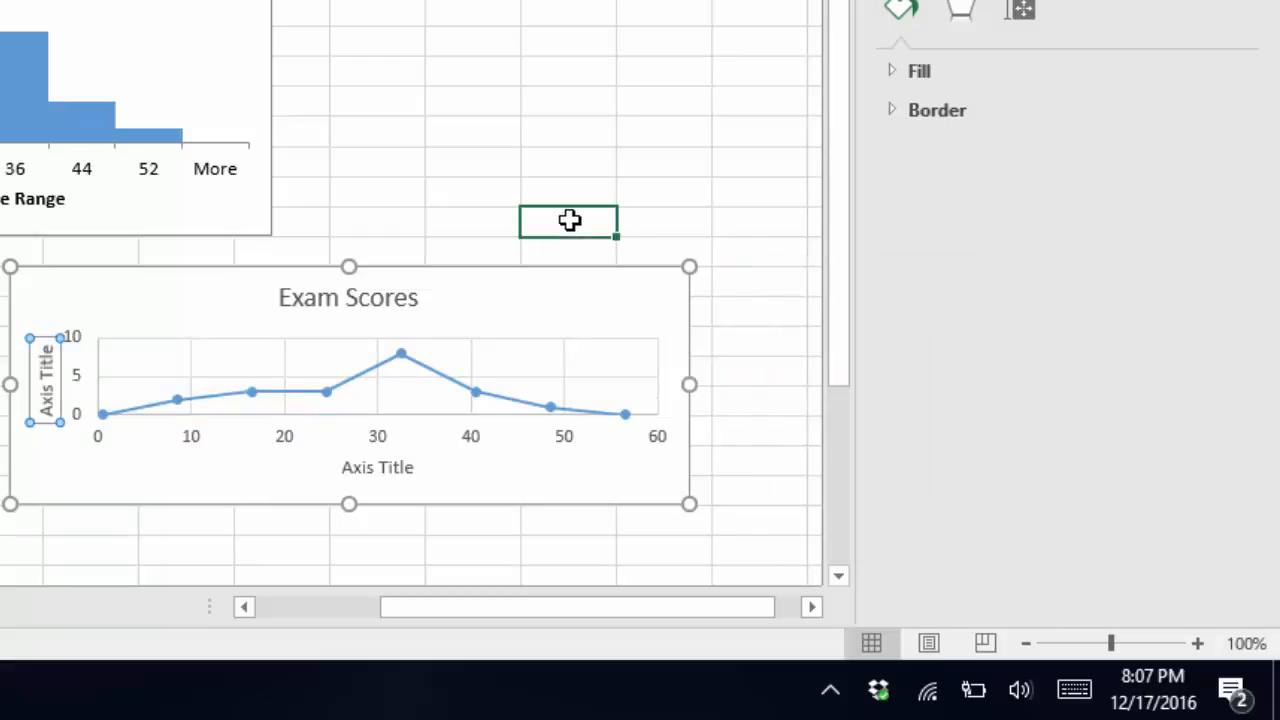
pyautogui.click(42, 385)
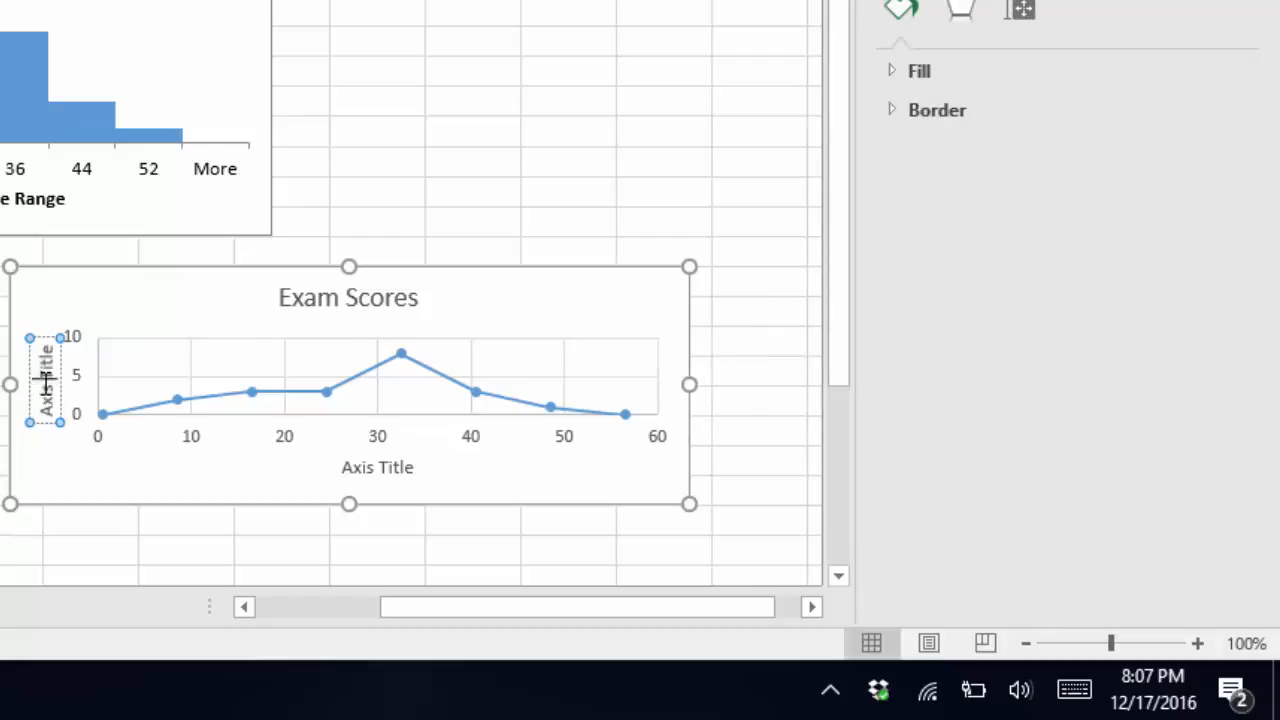
pyautogui.tripleClick(43, 384)
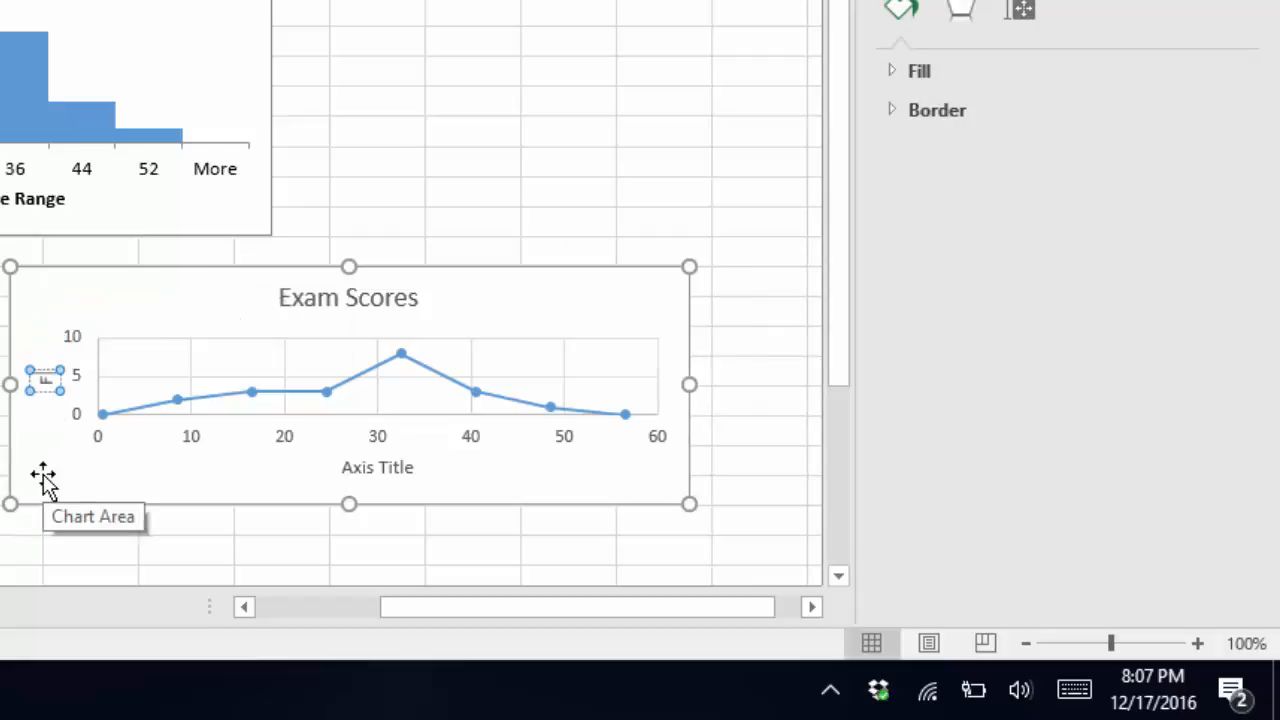
pyautogui.write('Frequency')
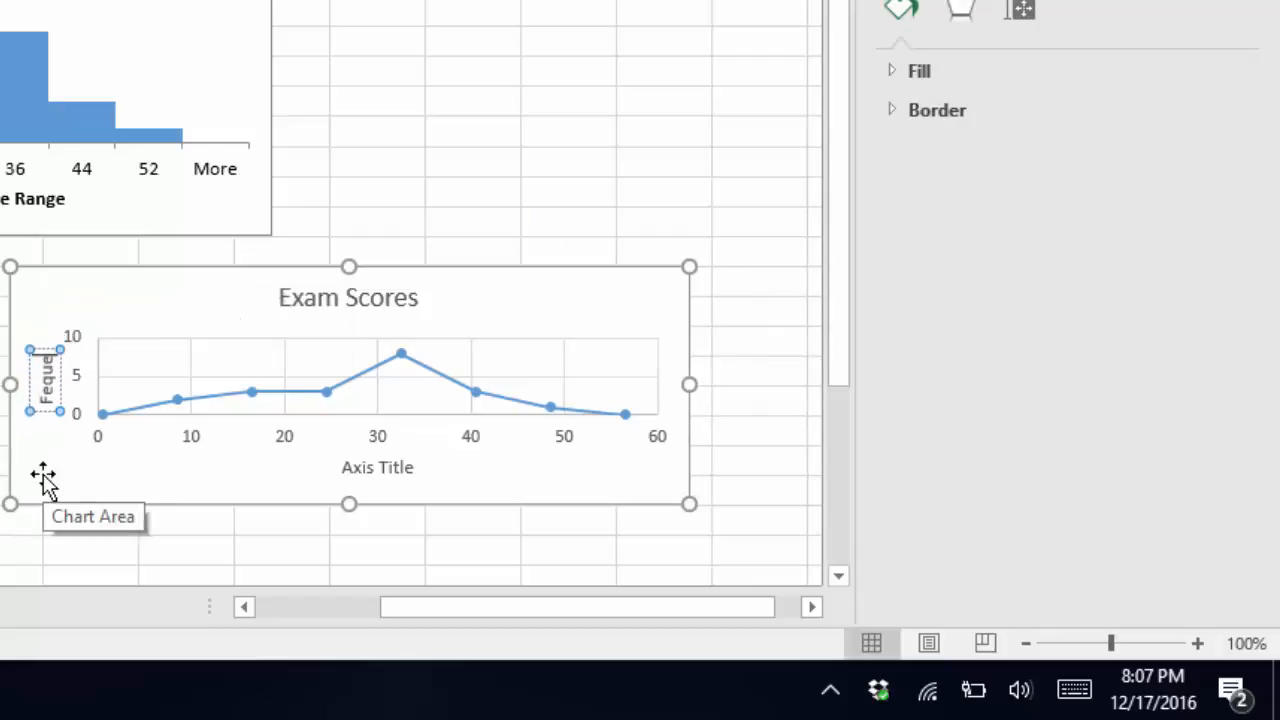
# Label the horizontal axis title Score.
pyautogui.click(370, 468)
pyautogui.moveTo(343, 470); pyautogui.dragTo(369, 474)
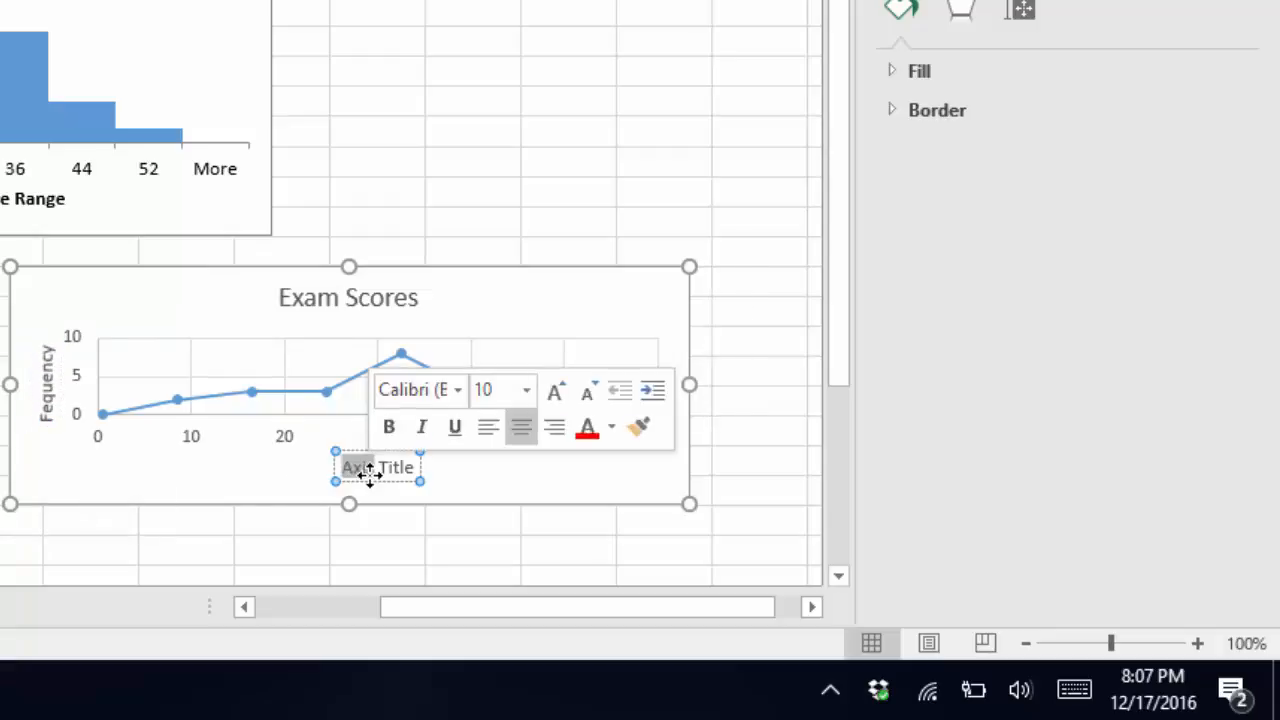
pyautogui.write('Sco')
pyautogui.hotkey('ctrl', 'a')
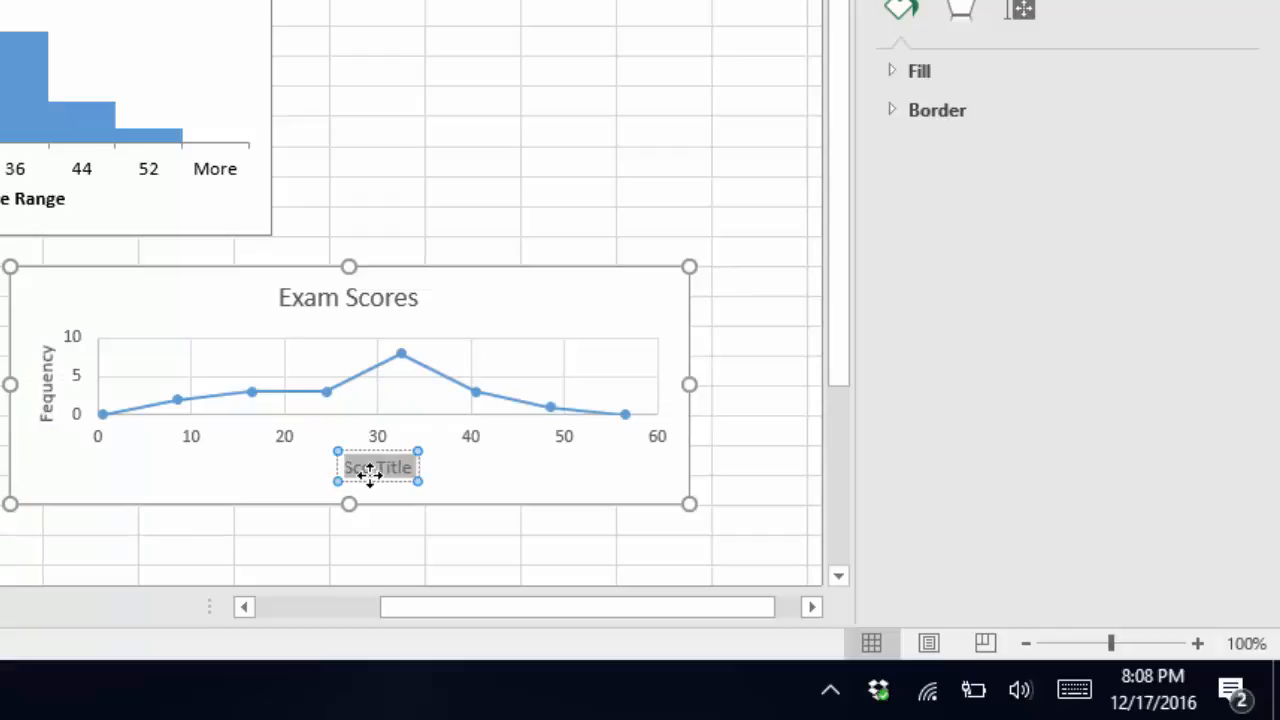
pyautogui.write('Score')
pyautogui.click(580, 72)
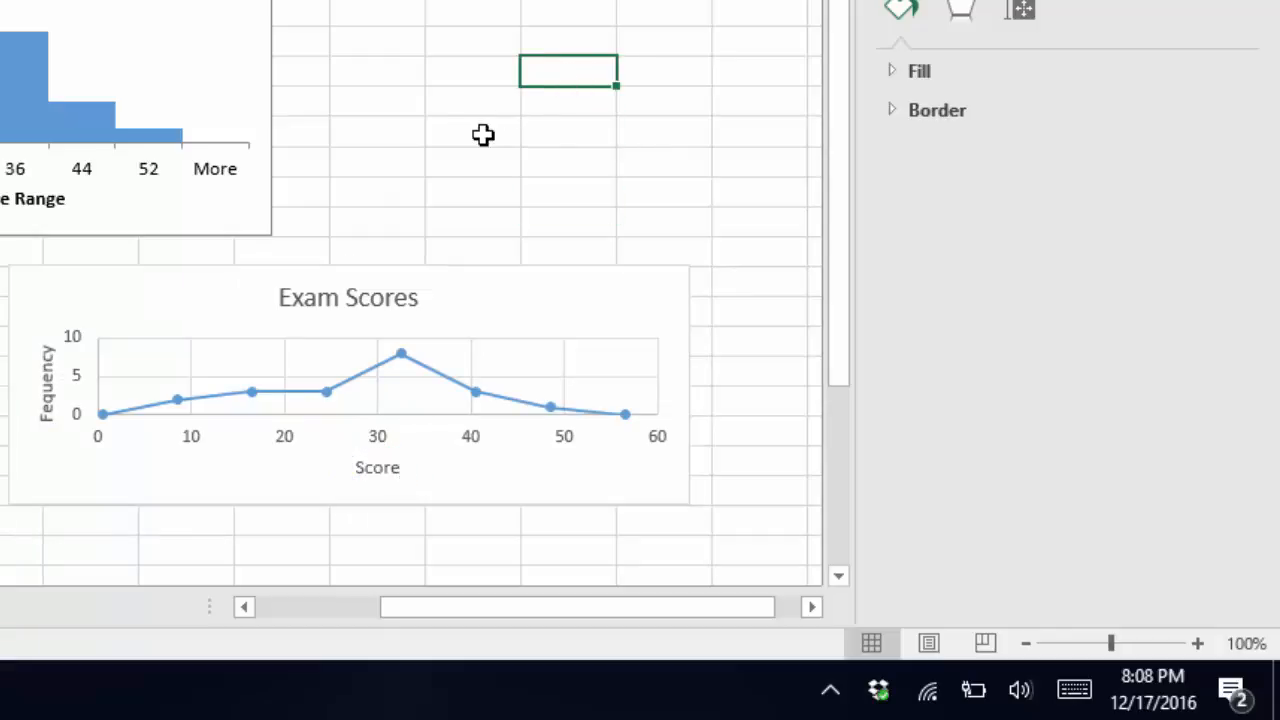